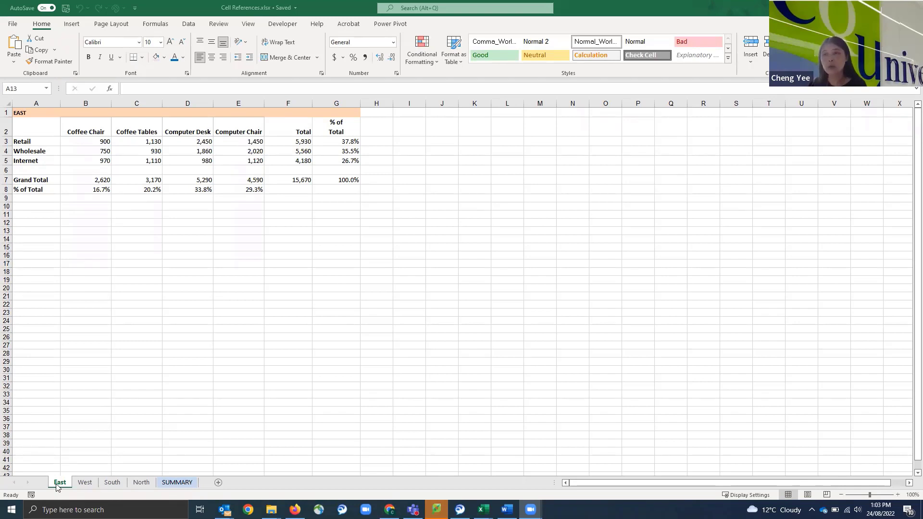
- Examine the sales tables on the West, South and North sheets and the CBD vs Regional layout on SUMMARY
left_click(84, 482)
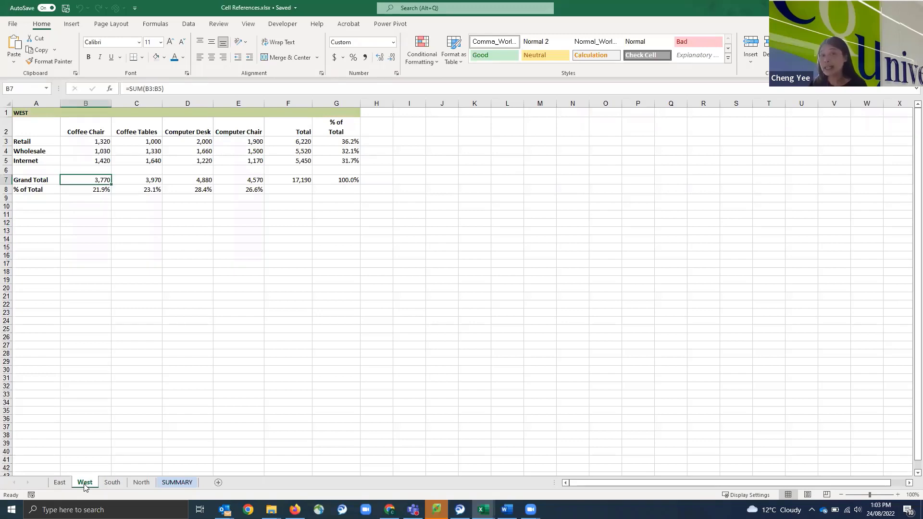
left_click(94, 143)
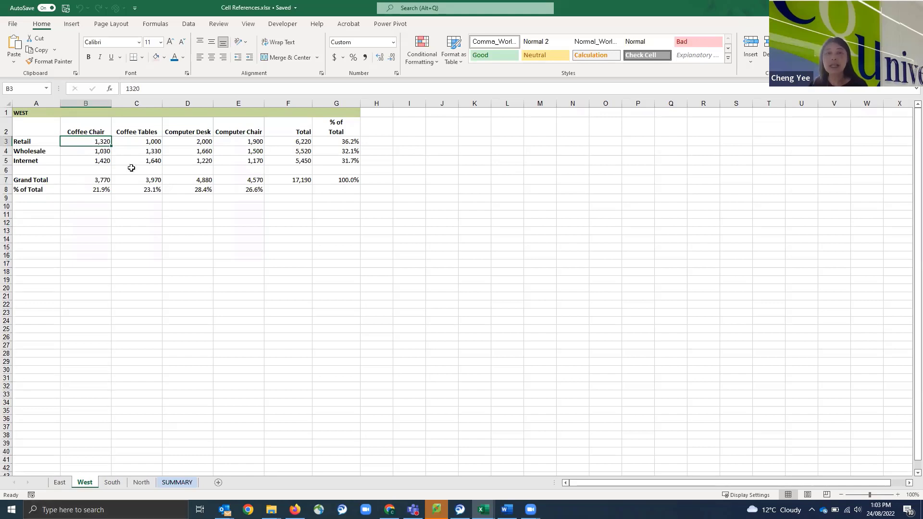
left_click_drag(95, 142, 303, 161)
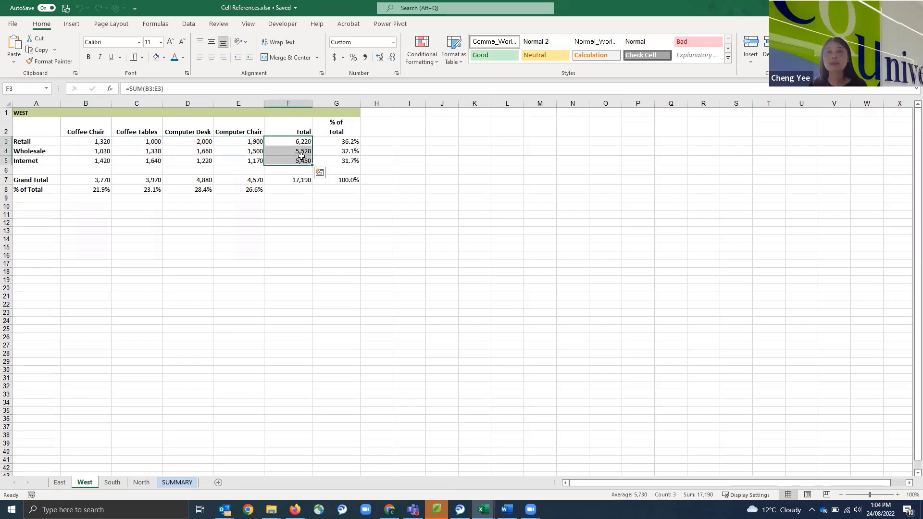
left_click(47, 112)
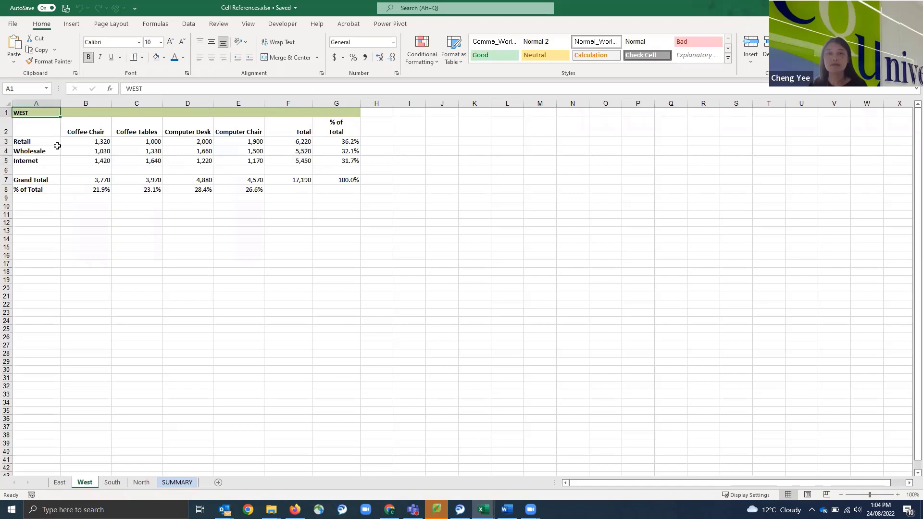
left_click(112, 483)
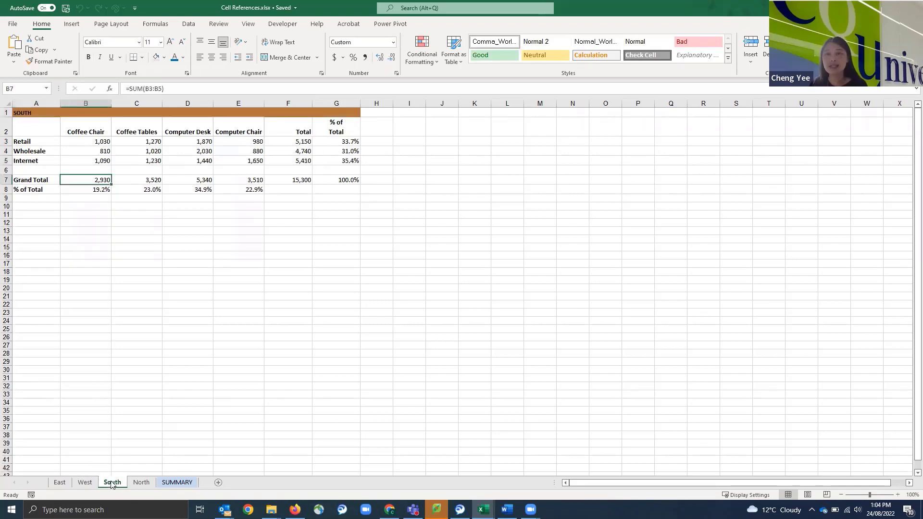
left_click(141, 483)
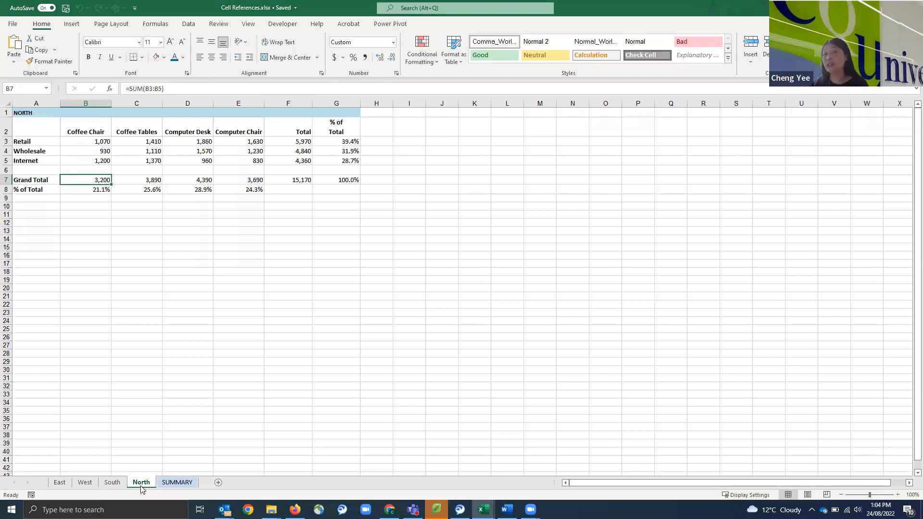
left_click(185, 485)
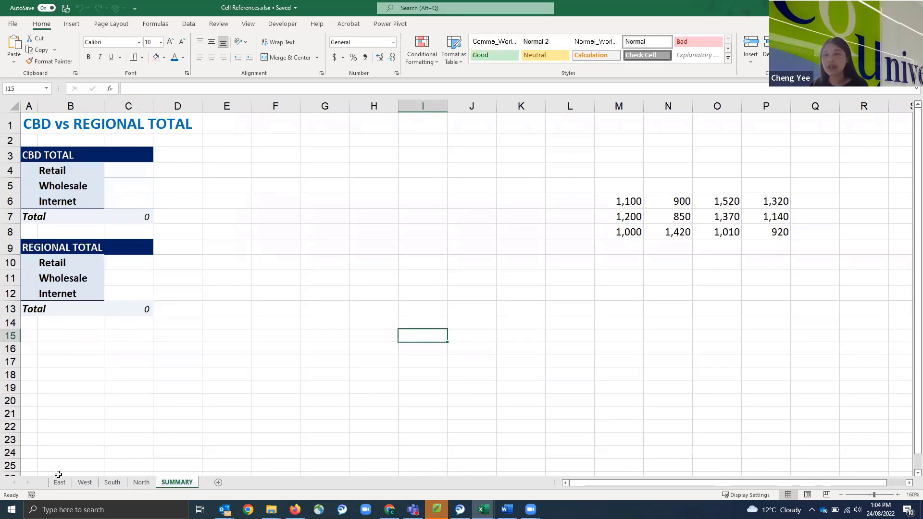
- Compare the title in A1 and the table layout across the East, West, South and North sheets
left_click(139, 486)
left_click(61, 483)
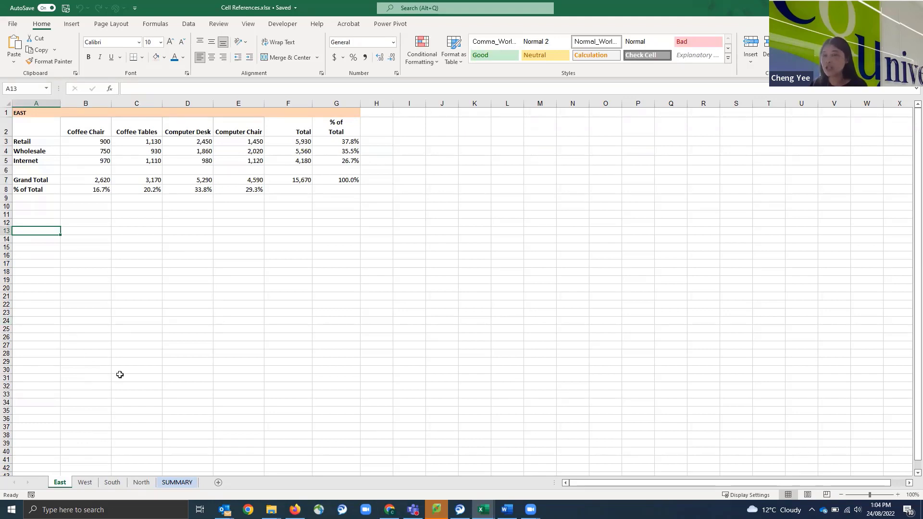
left_click(38, 114)
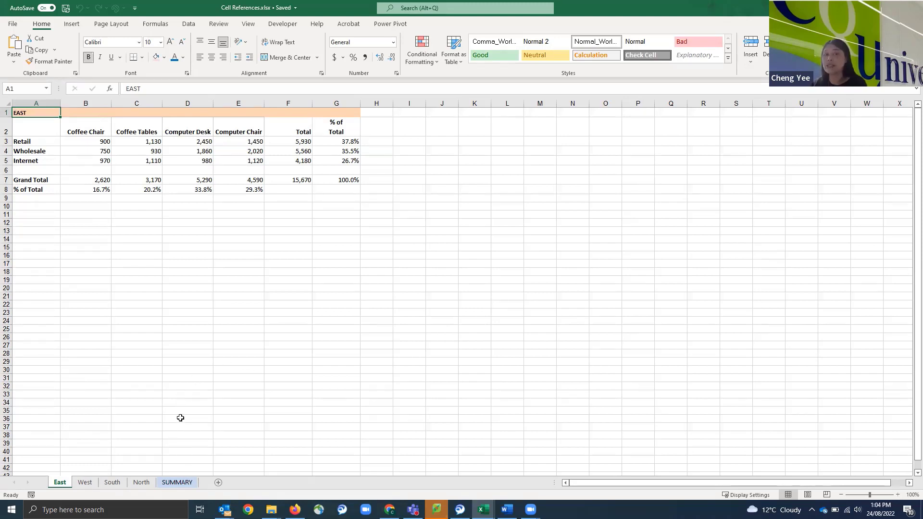
left_click(85, 483)
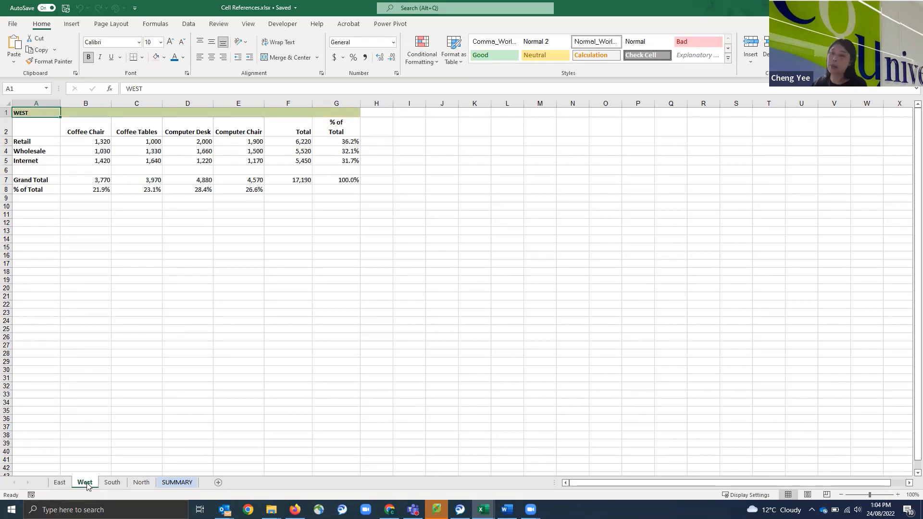
left_click(60, 483)
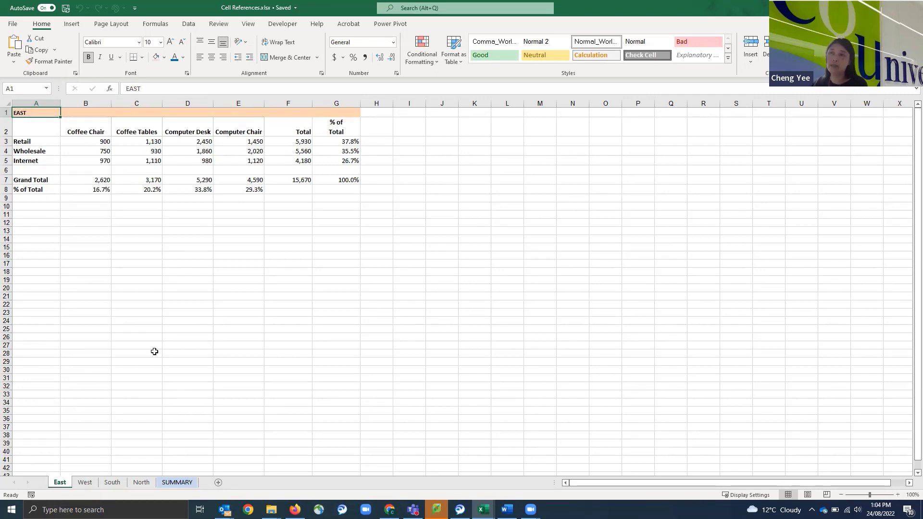
left_click(88, 485)
left_click(115, 485)
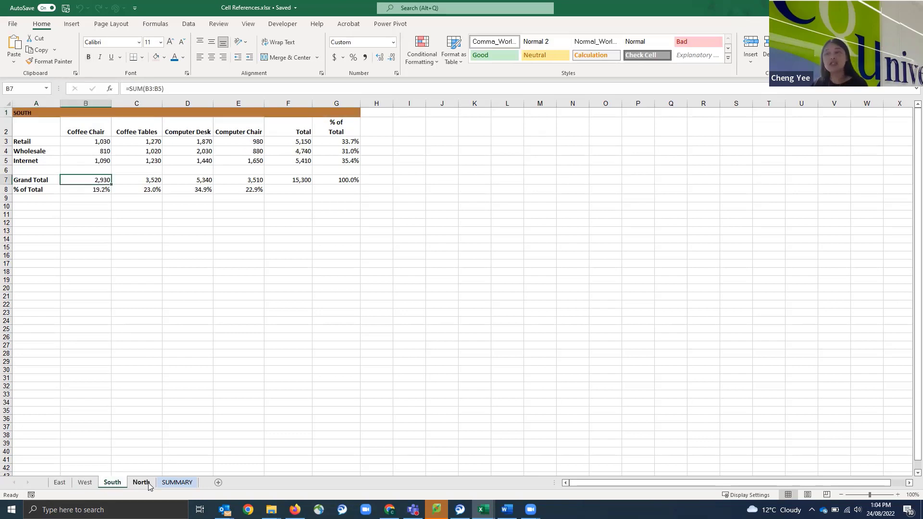
left_click(142, 483)
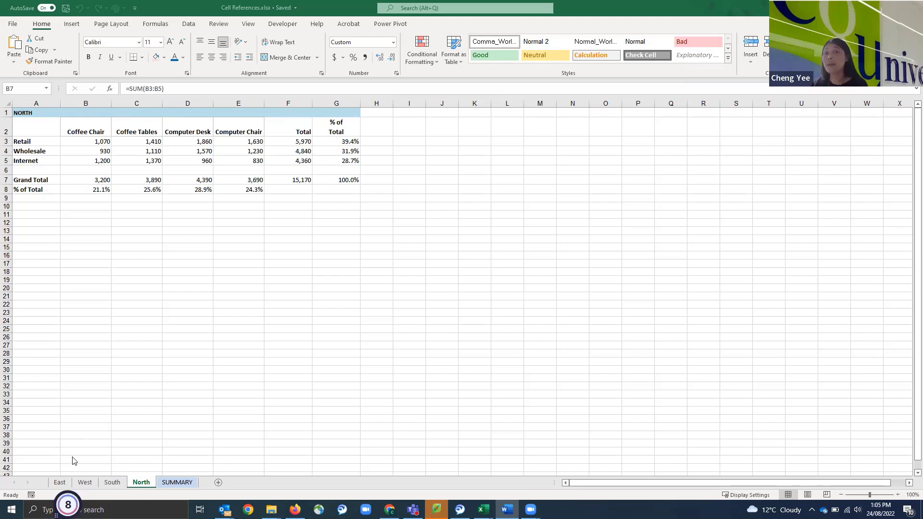
- Group the East through North sheets and format their titles merged and centered across A1:G1 at font size 18
left_click(58, 482)
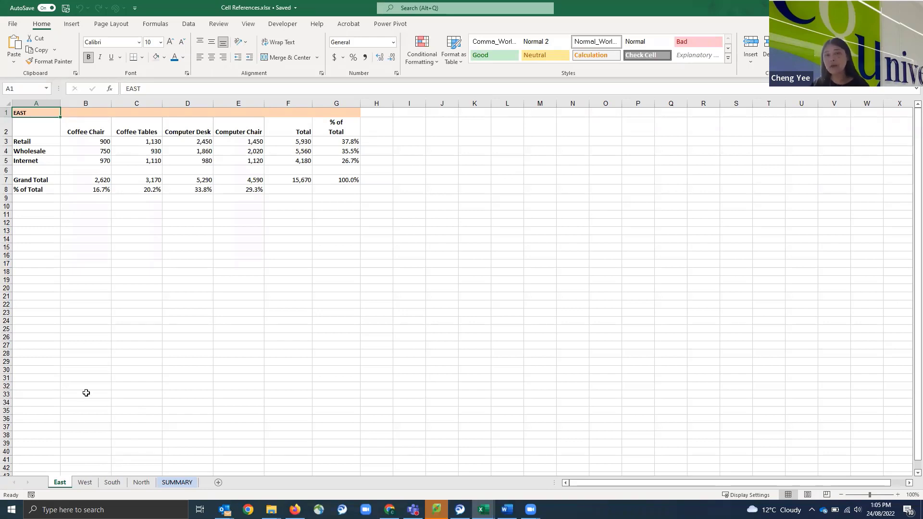
left_click(142, 483, "shift")
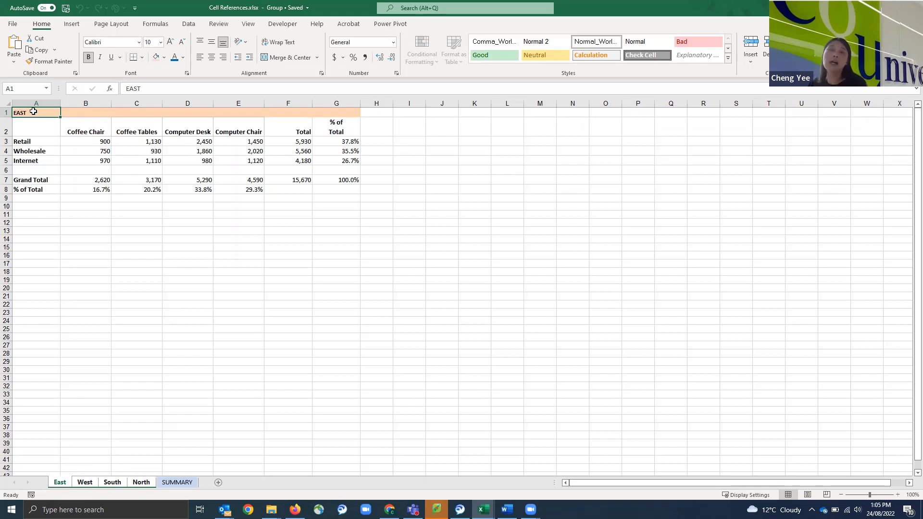
left_click_drag(33, 112, 325, 96)
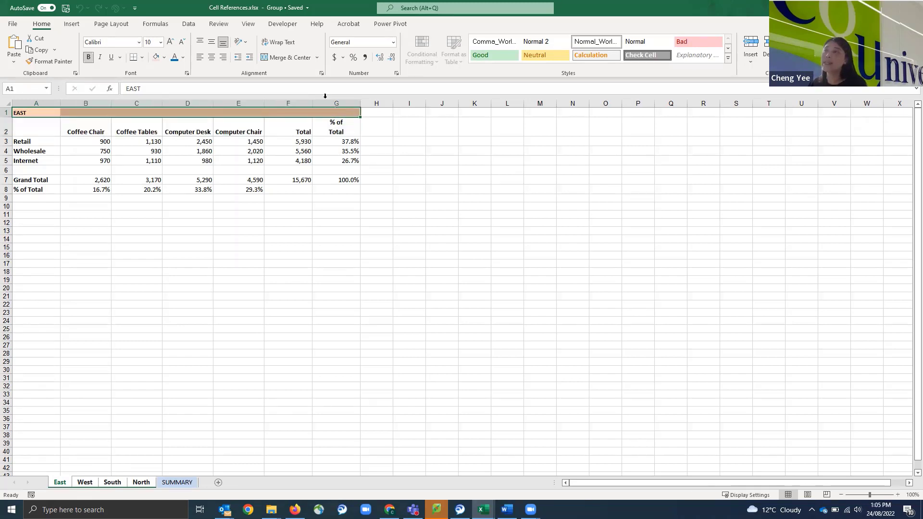
left_click(290, 57)
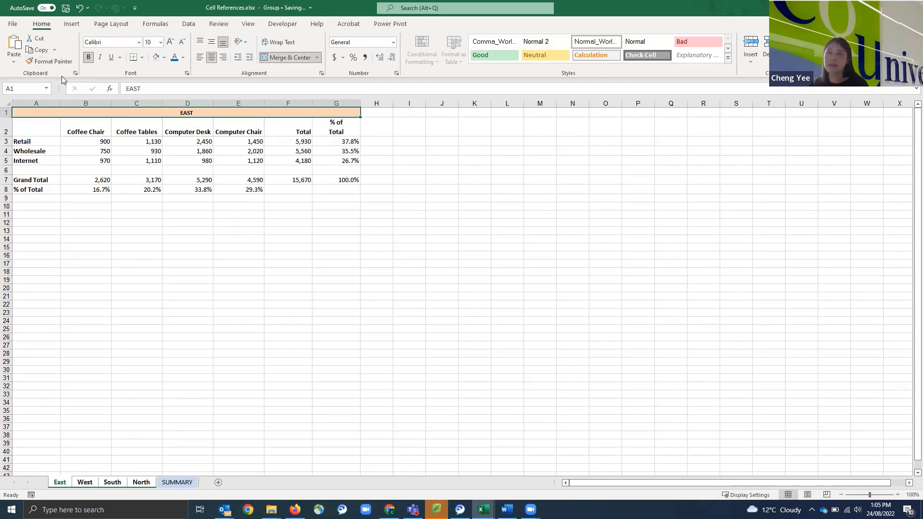
left_click(162, 42)
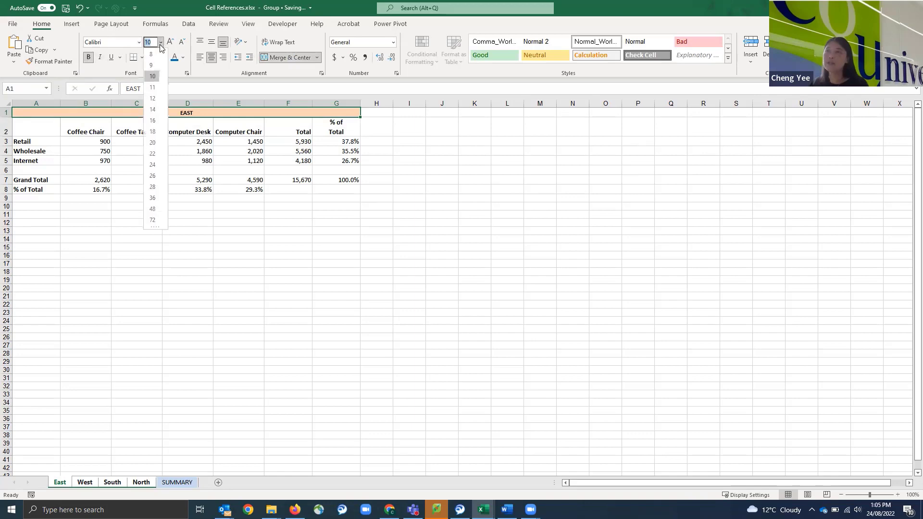
left_click(154, 132)
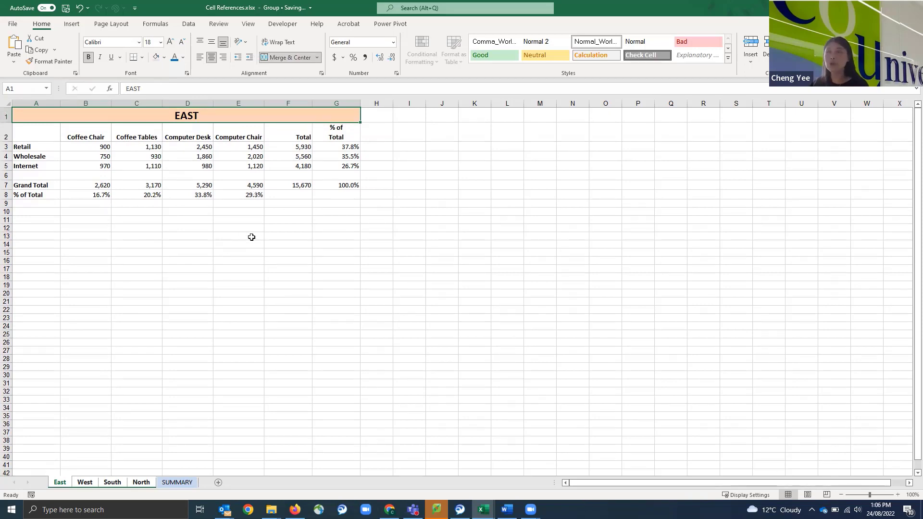
- Check the title formatting on each of the grouped East, West, South and North sheets
scroll(317, 248, "up", 1)
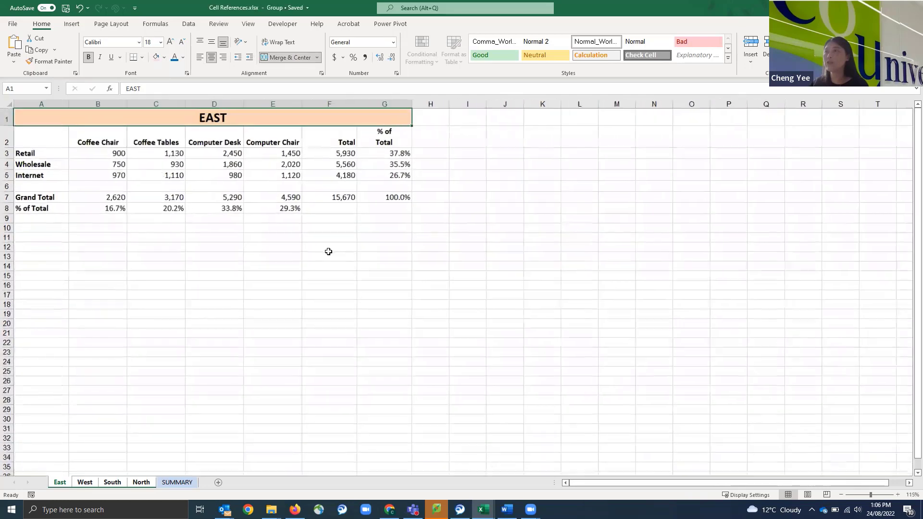
scroll(328, 251, "up", 1)
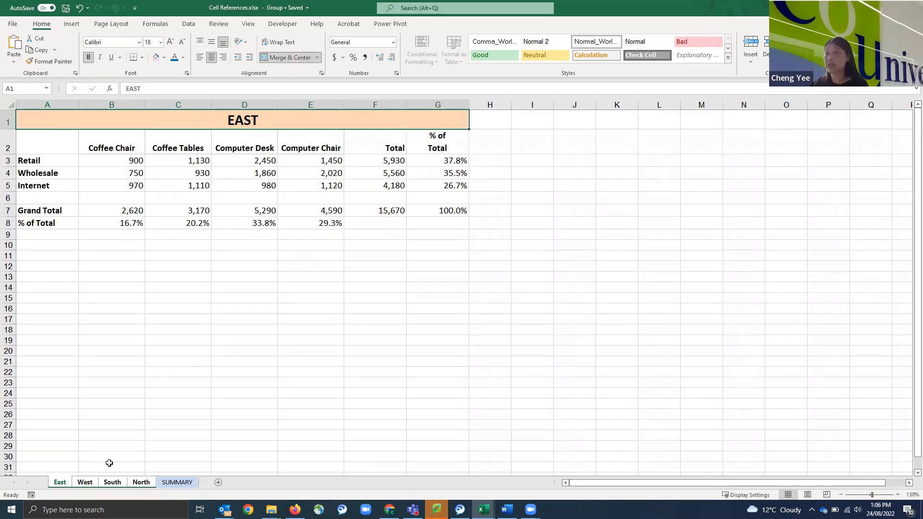
left_click(85, 483)
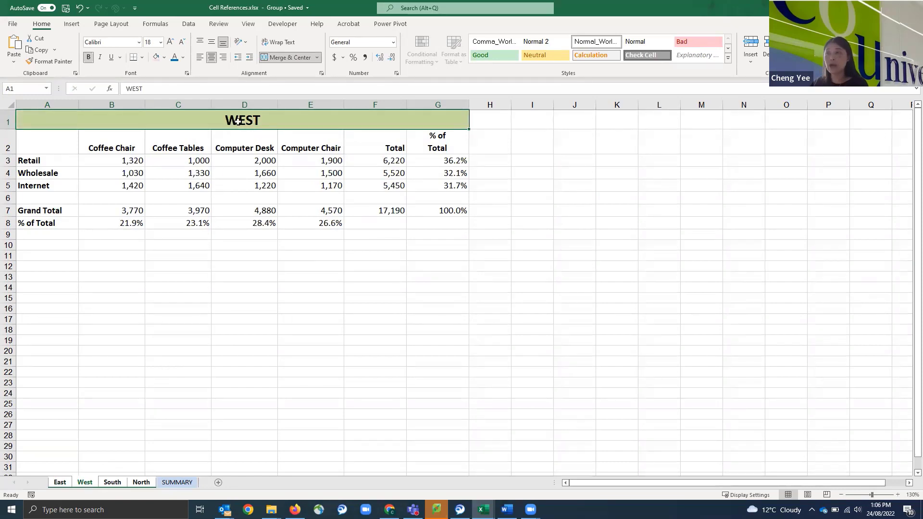
left_click(112, 482)
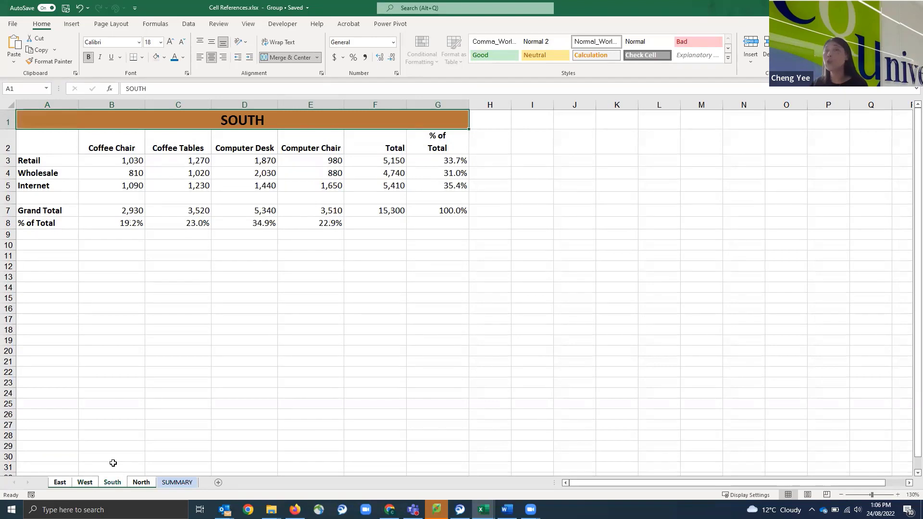
left_click(141, 483)
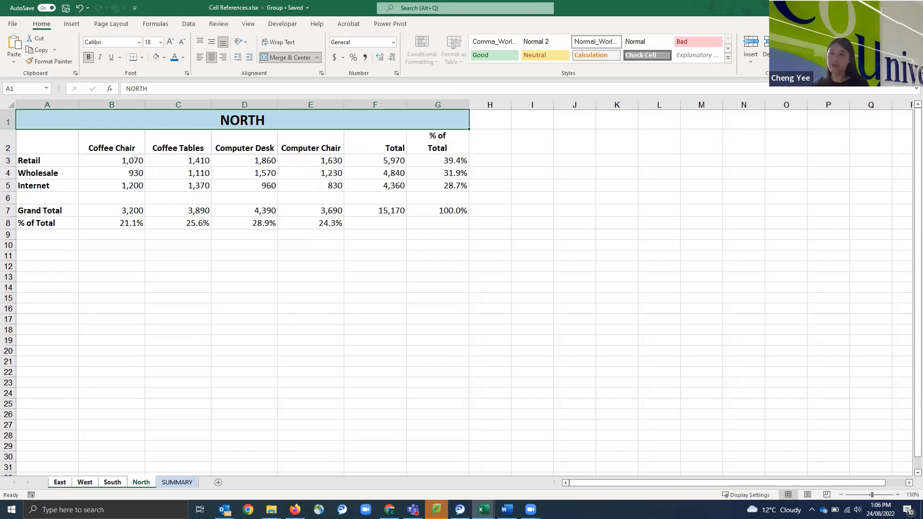
left_click(261, 323)
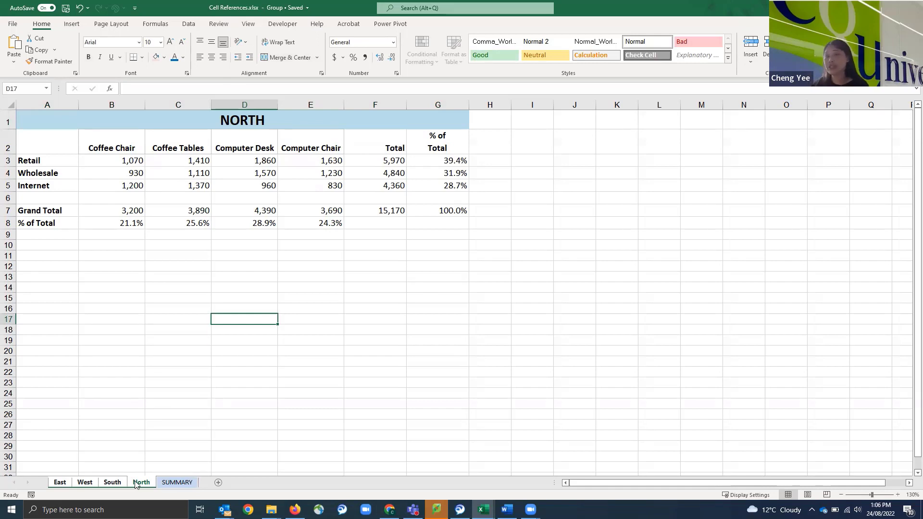
- Ungroup the regional sheets by switching to SUMMARY and review East, West, South and North individually
left_click(179, 483)
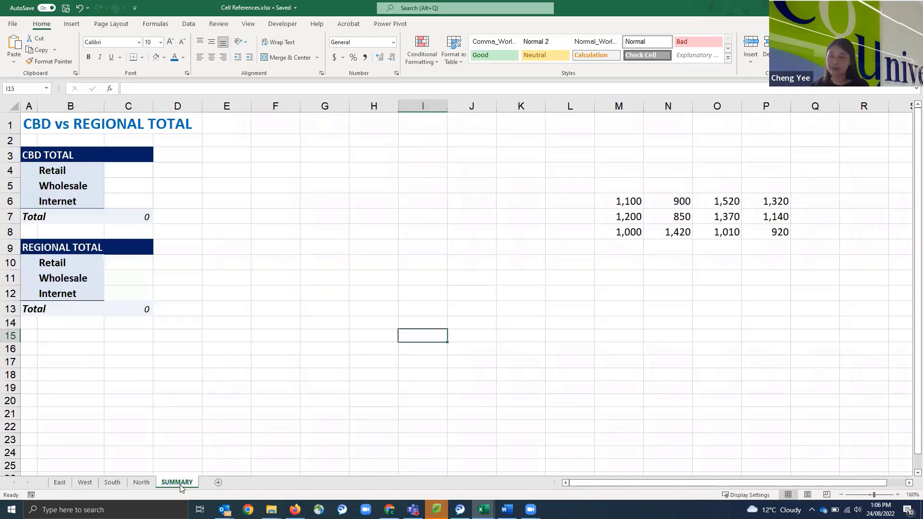
left_click(59, 483)
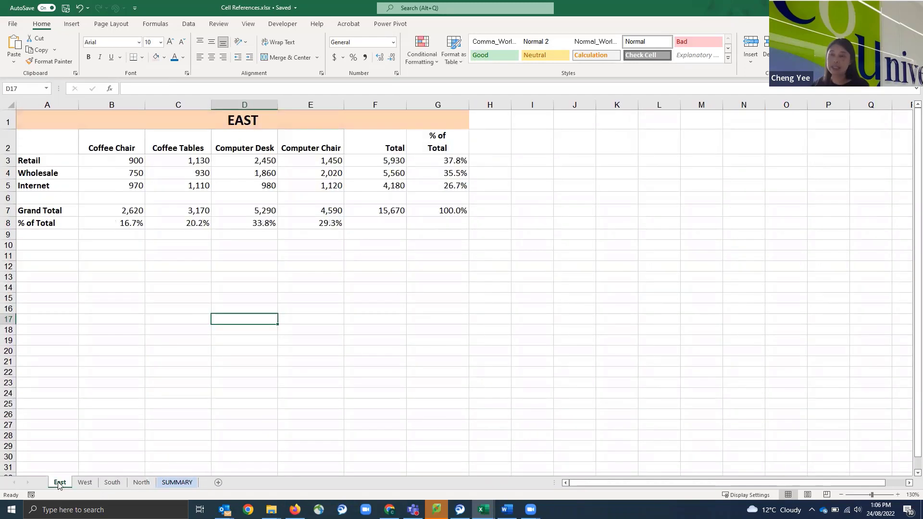
left_click(82, 483)
left_click(112, 483)
left_click(141, 482)
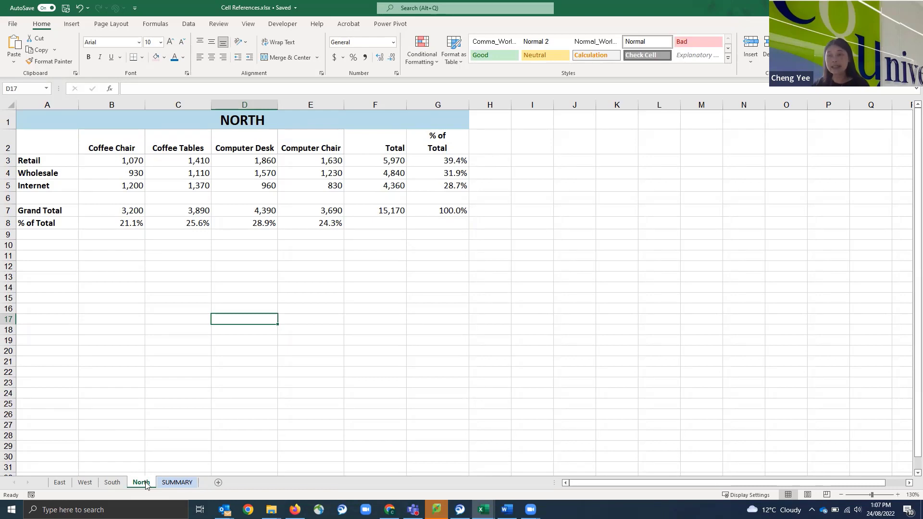
- Duplicate the North sheet, placing the copy between North and SUMMARY, and compare the copy with the original
left_click_drag(146, 484, 168, 479)
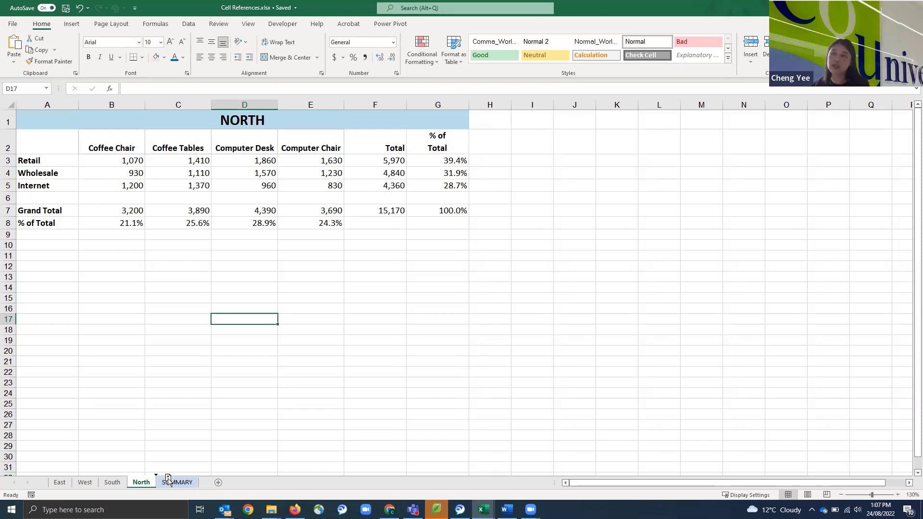
left_click_drag(168, 479, 168, 479)
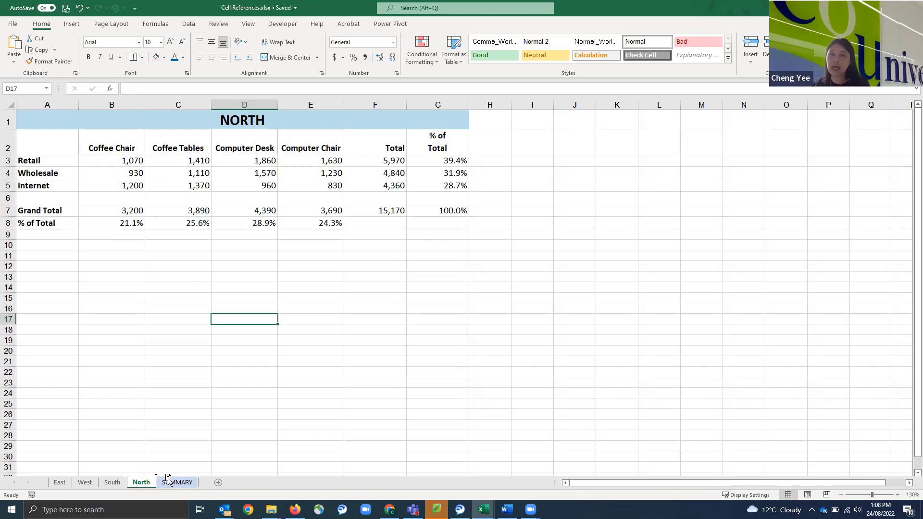
left_click_drag(168, 479, 175, 481)
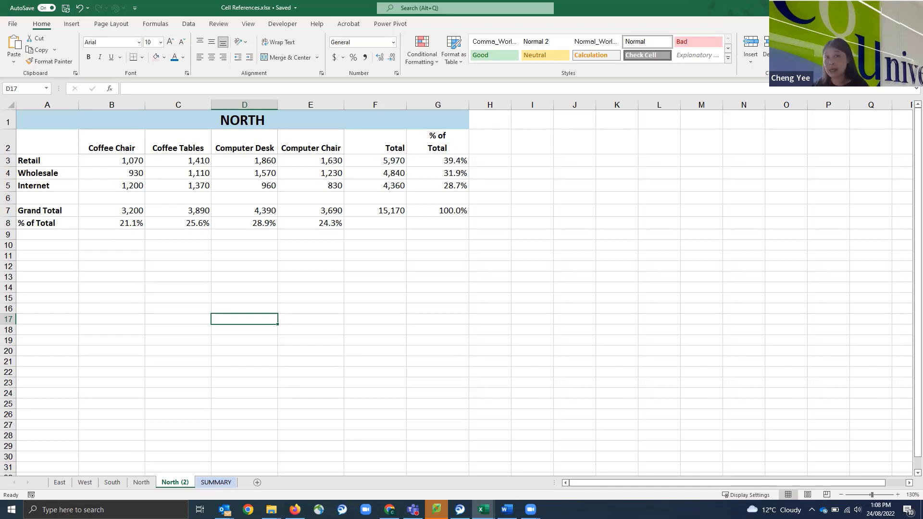
left_click(149, 483)
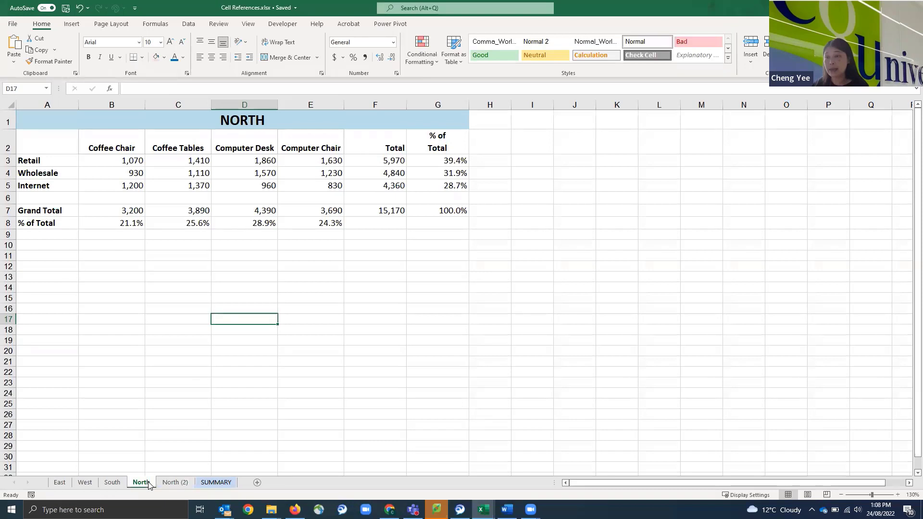
left_click(176, 483)
key("ctrl+Page_Up")
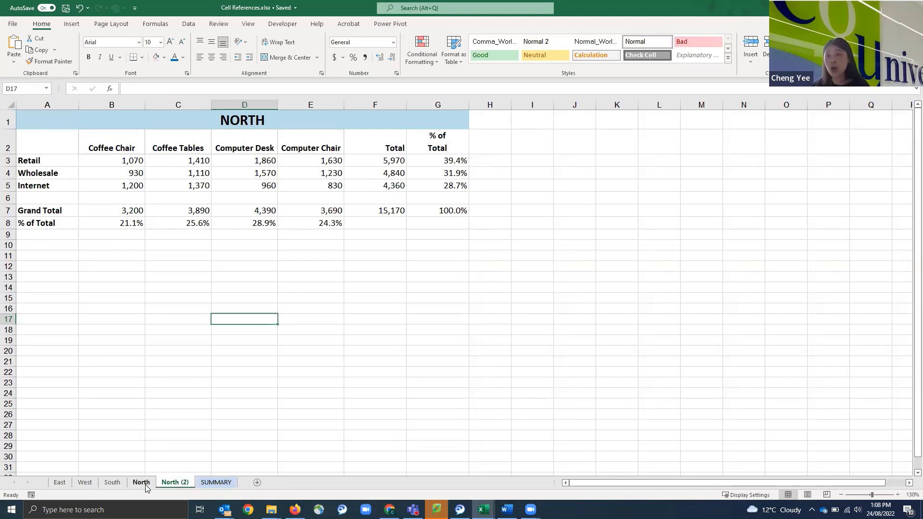
key("ctrl+Page_Down")
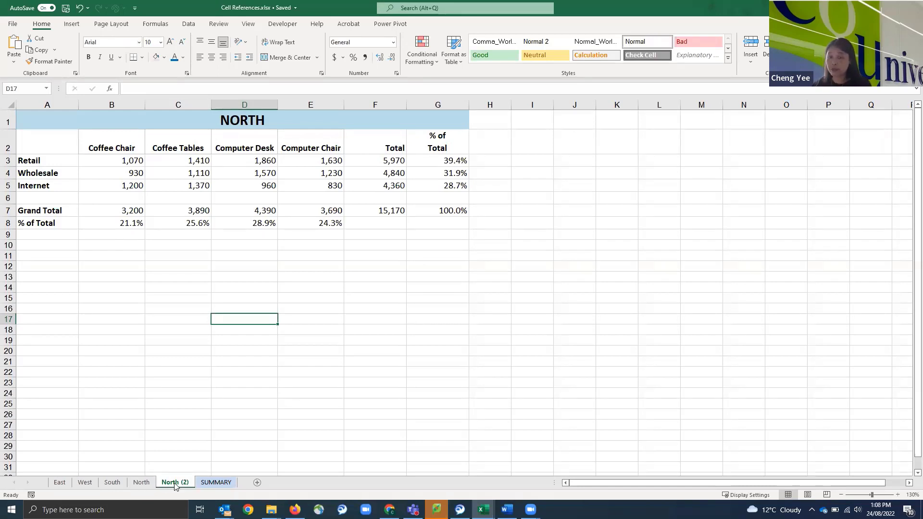
- Rename the North (2) sheet as CBD and change its title in A1 to CBD
double_click(175, 483)
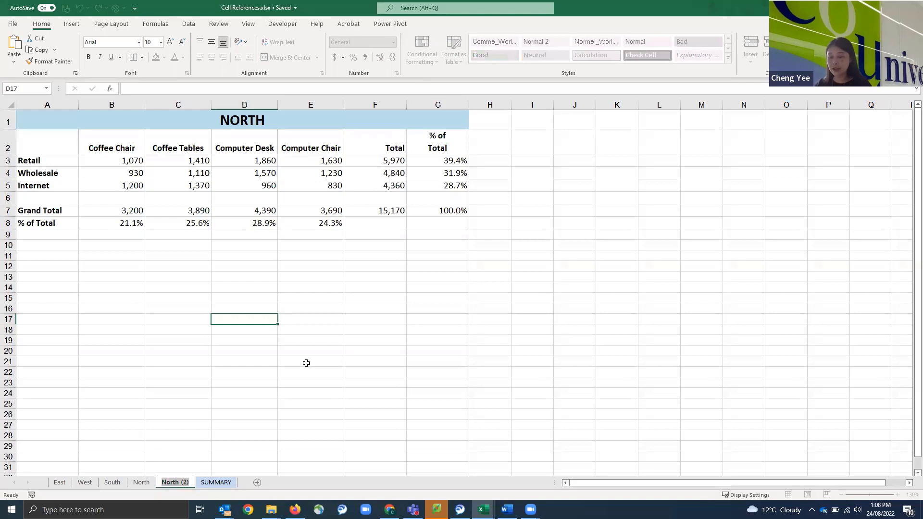
type("CBD")
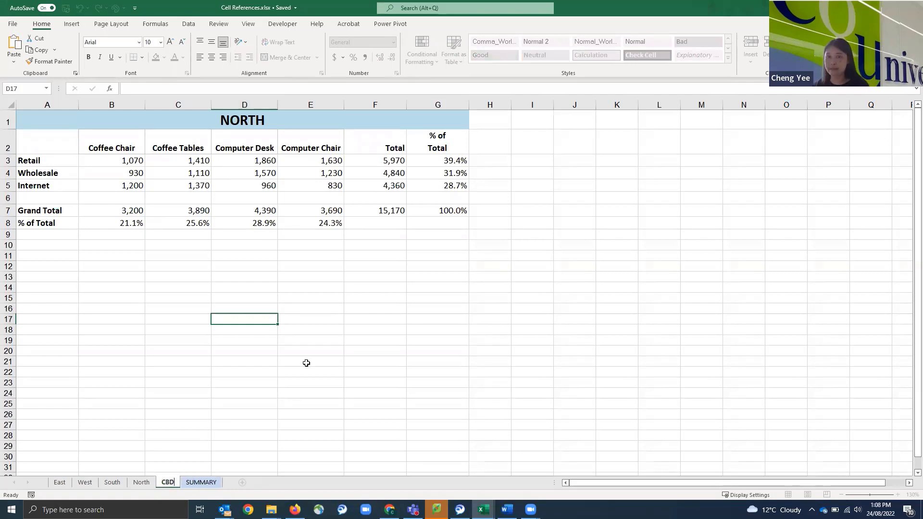
key("Return")
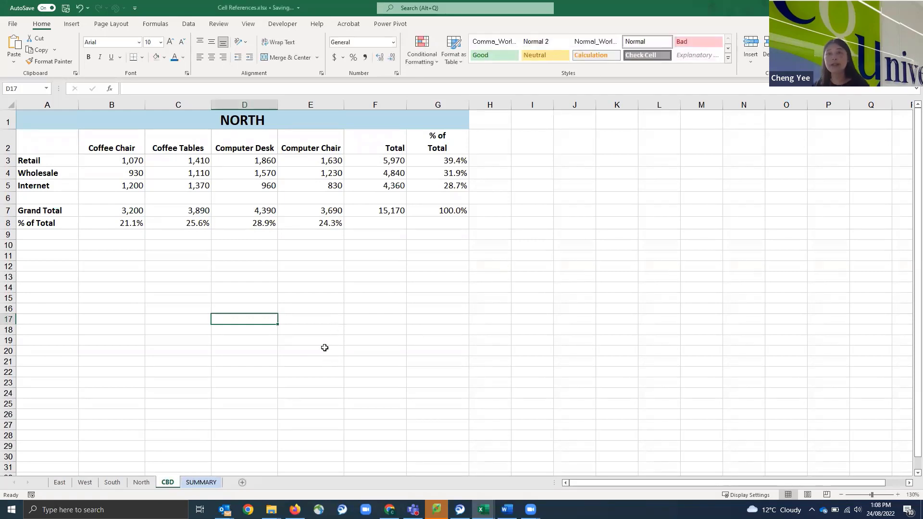
left_click(254, 125)
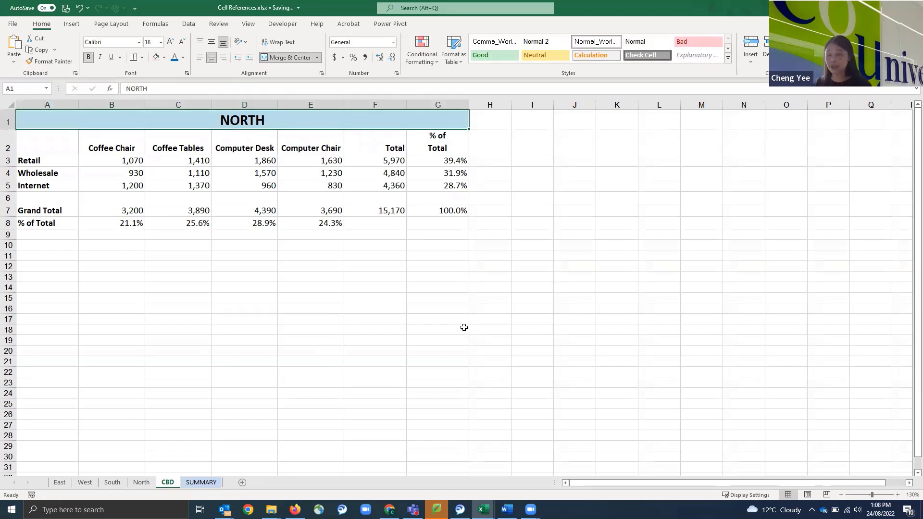
type("CBD")
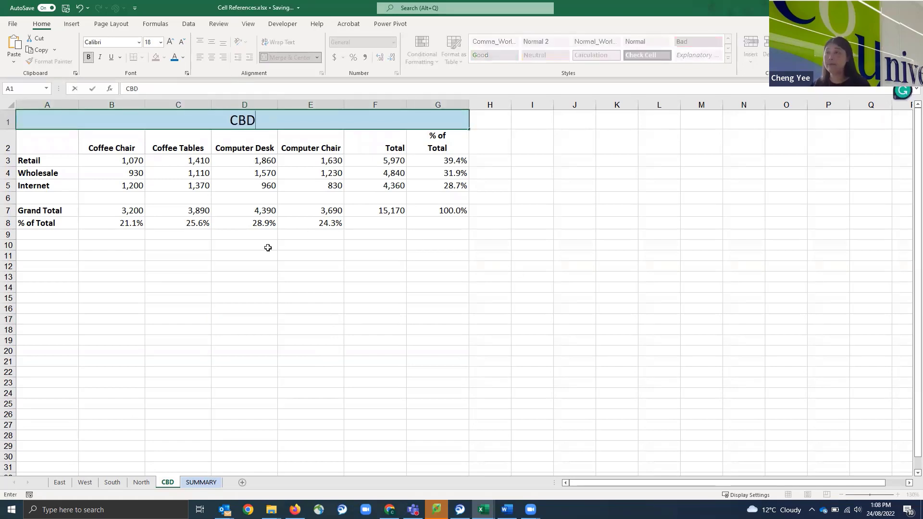
key("ctrl+Return")
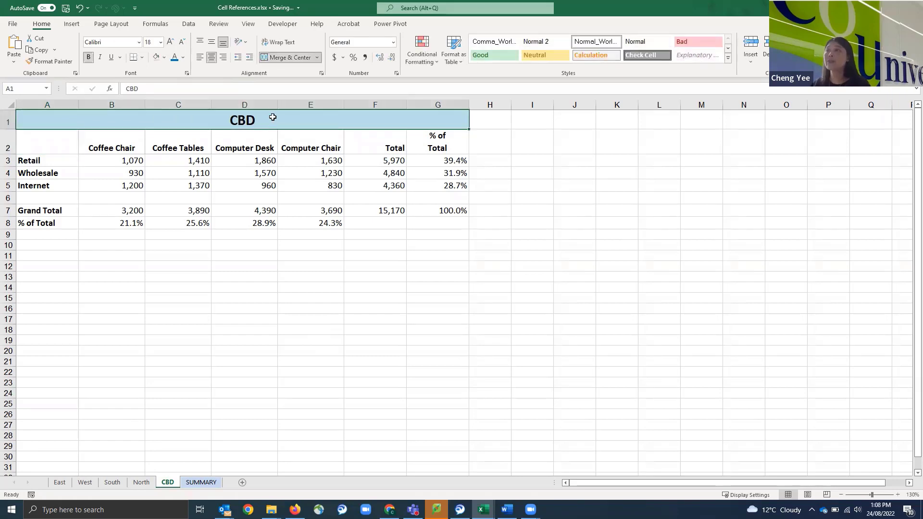
- Fill the CBD title cell with the lightest red theme colour and compare the sheet with North
left_click(164, 59)
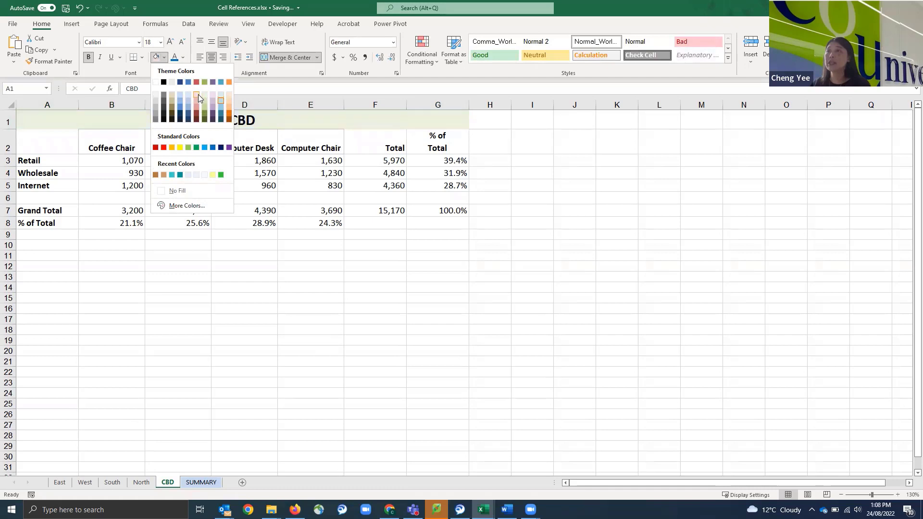
left_click(198, 94)
left_click(199, 372)
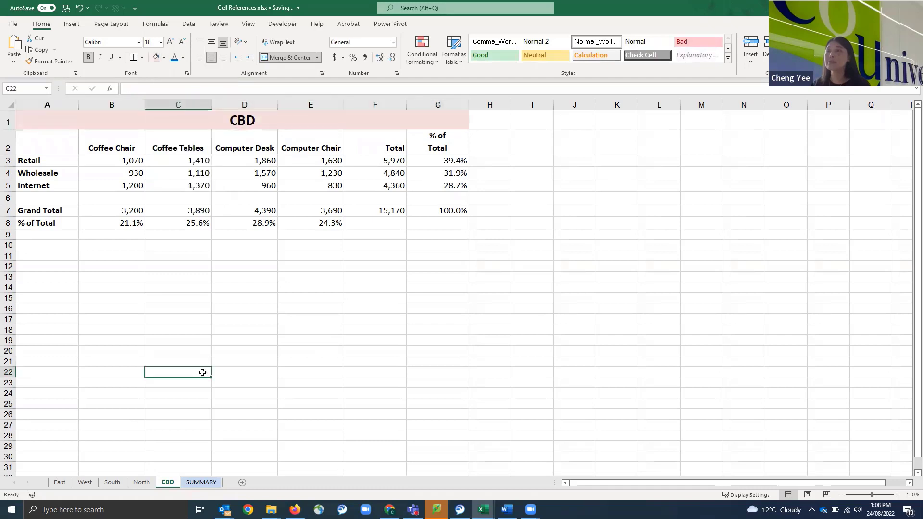
left_click(142, 483)
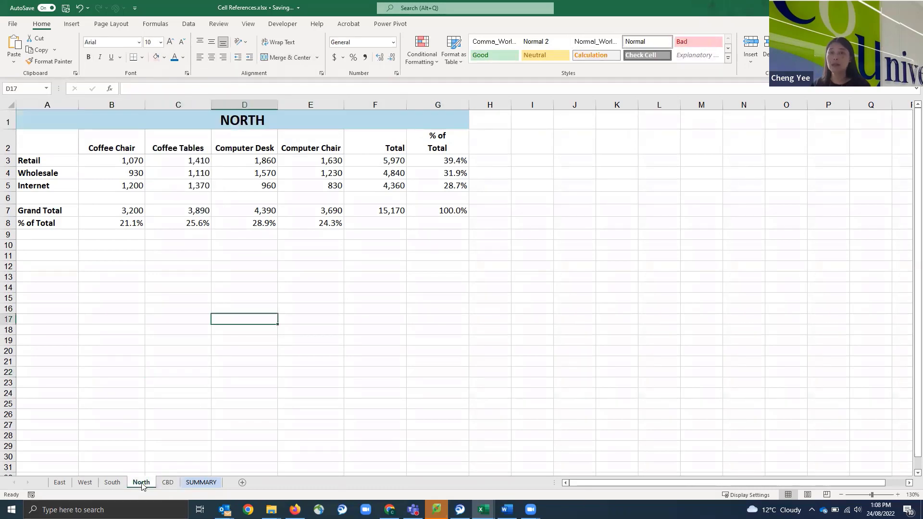
left_click(168, 483)
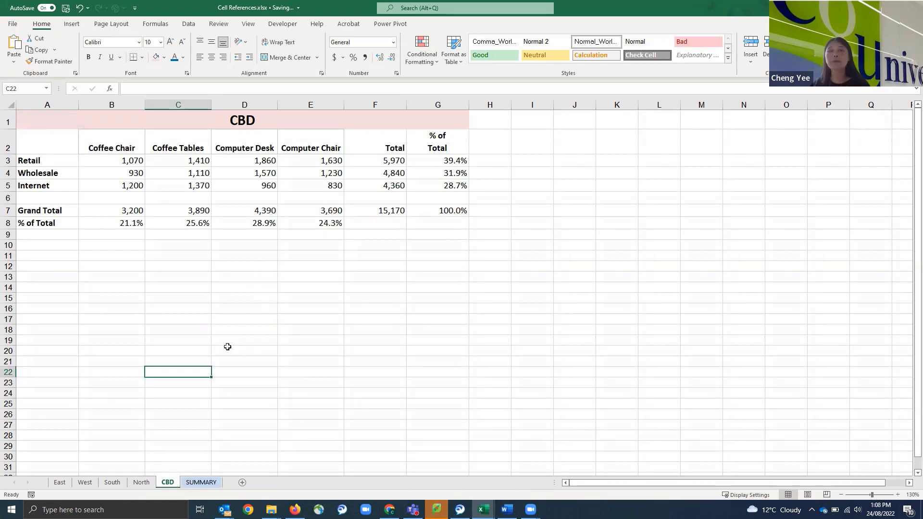
- Clear the copied product sales figures in B3:E5 on the CBD sheet, leaving the total formulas in place
left_click(115, 159)
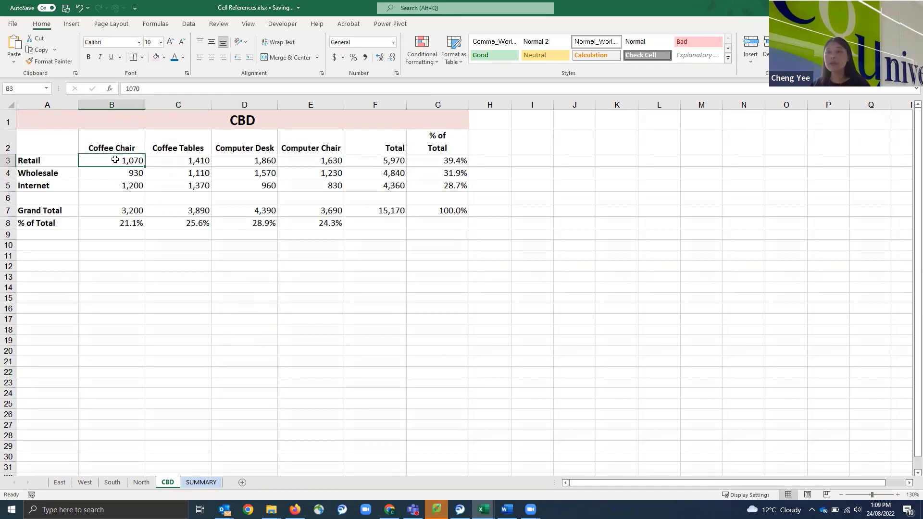
left_click_drag(115, 159, 329, 183)
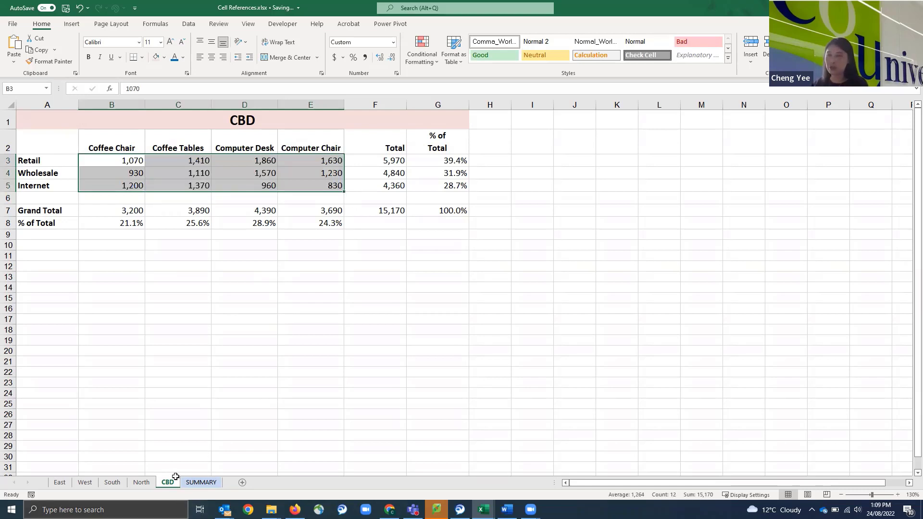
left_click(142, 483)
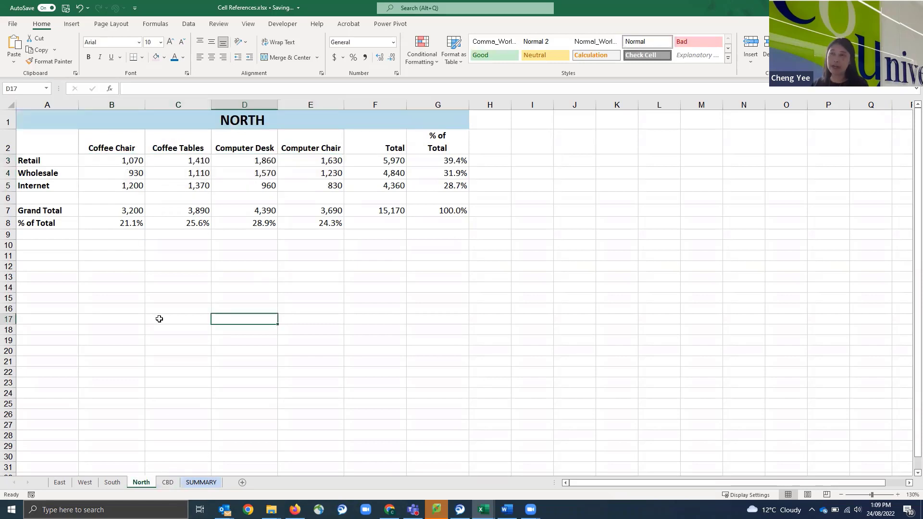
left_click(168, 482)
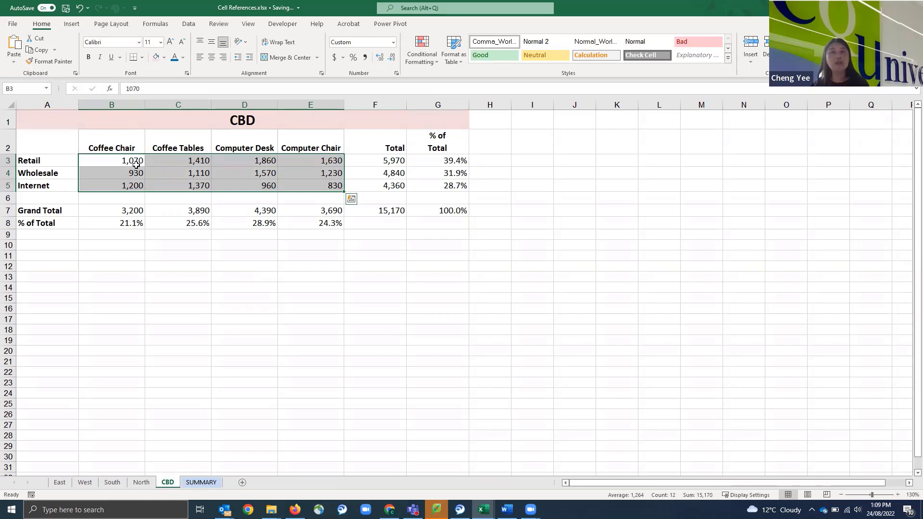
key("Delete")
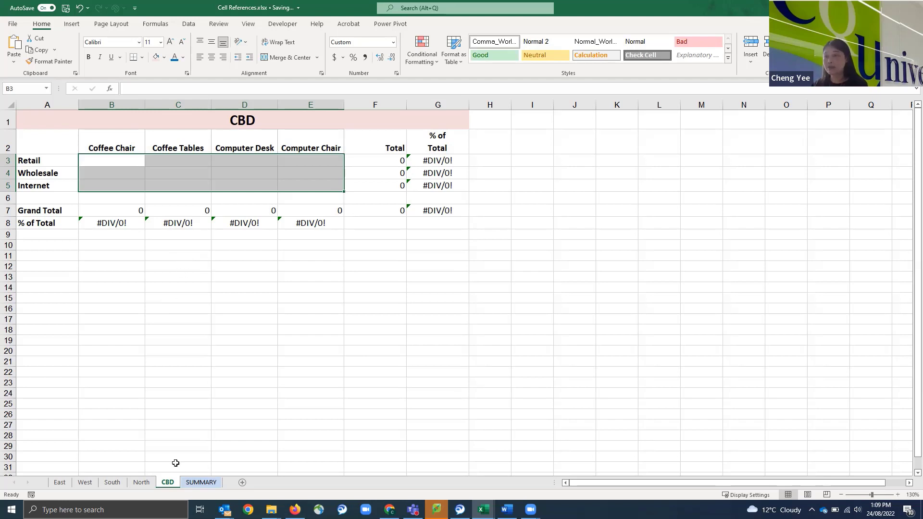
- Copy the figures in M6:P8 on SUMMARY into B3:E5 of the CBD sheet and save the workbook
left_click(205, 483)
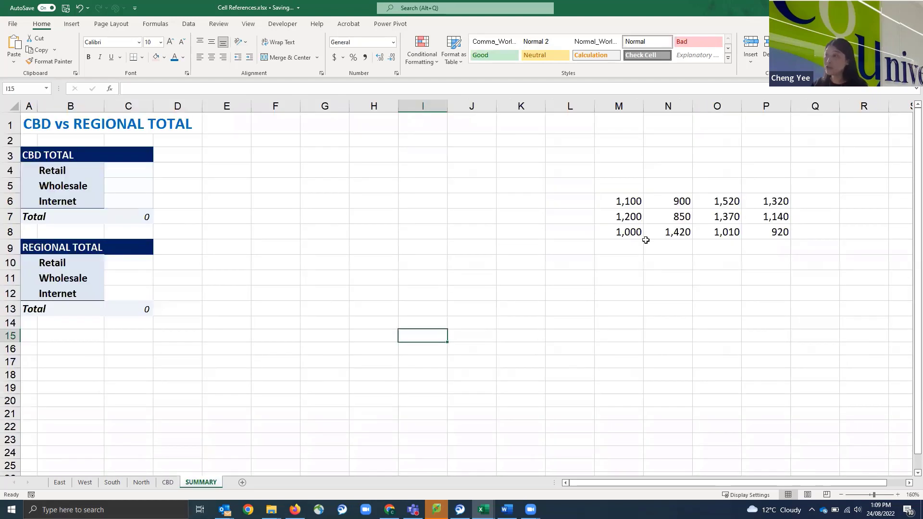
left_click(625, 201)
key("ctrl+a")
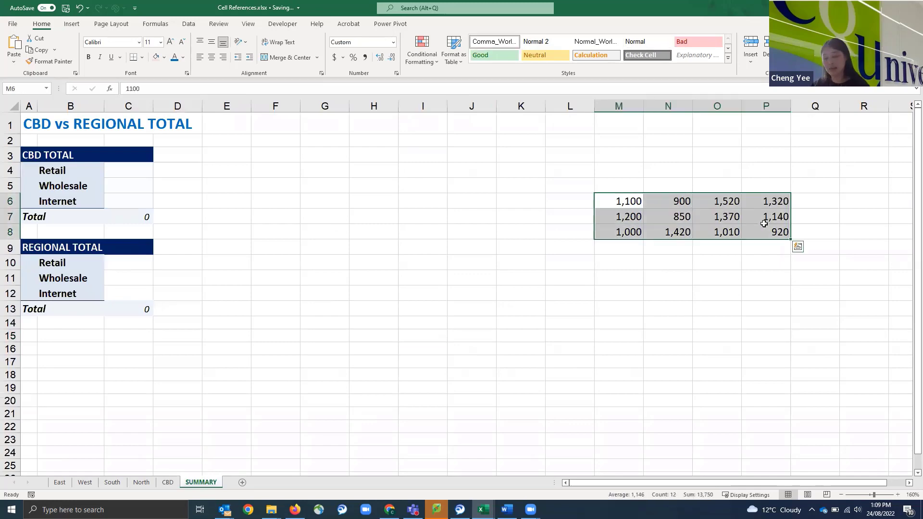
key("ctrl+c")
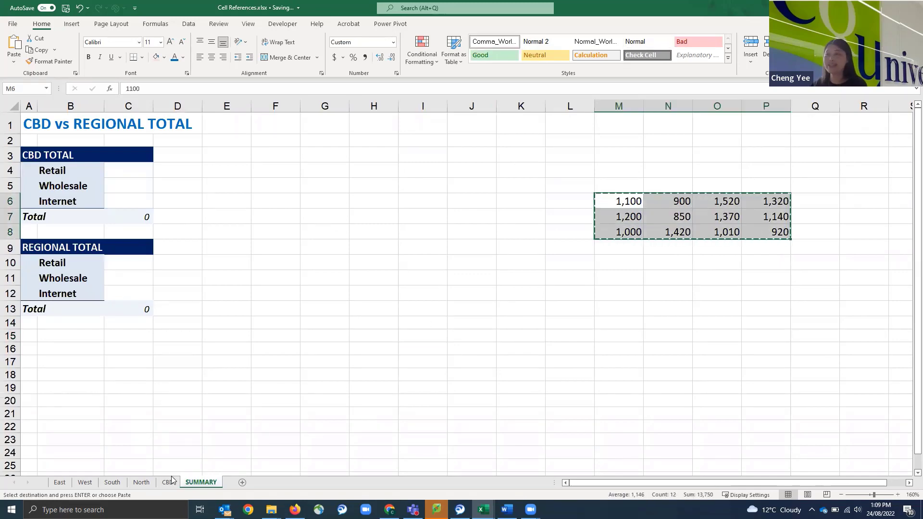
left_click(169, 483)
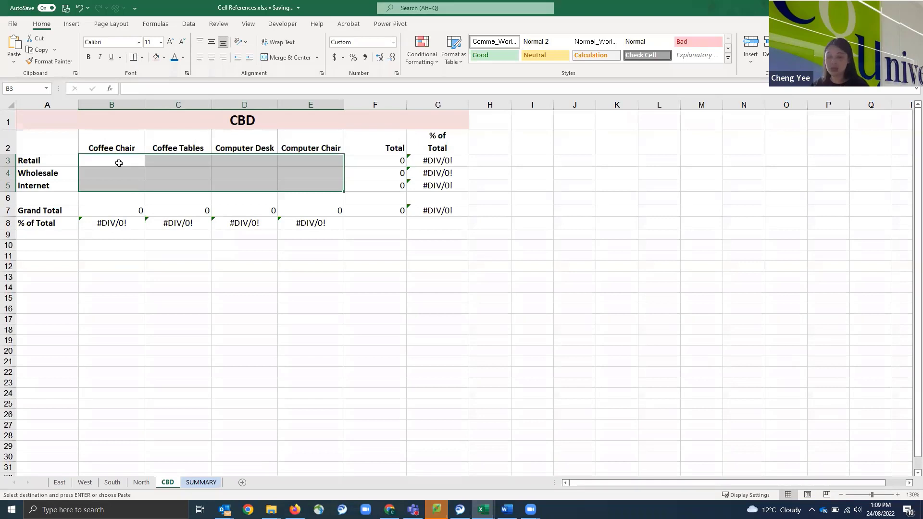
key("ctrl+v")
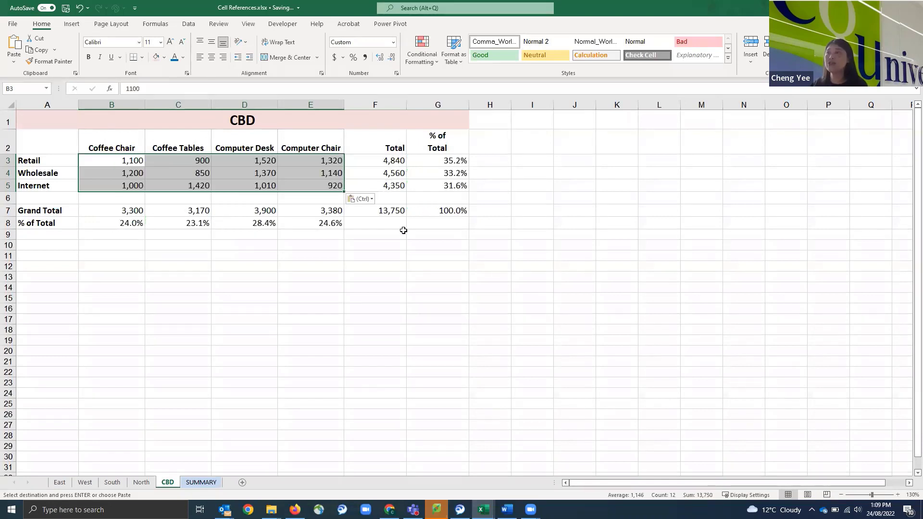
left_click(312, 243)
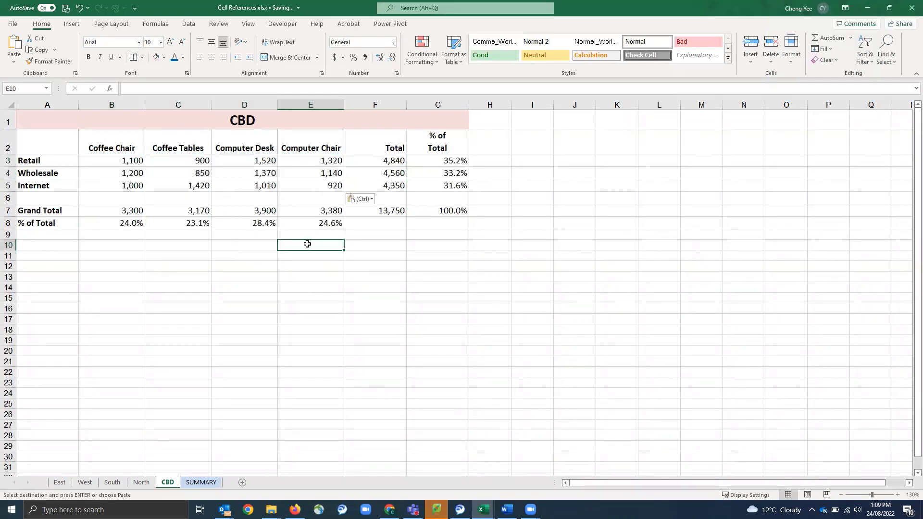
left_click(66, 9)
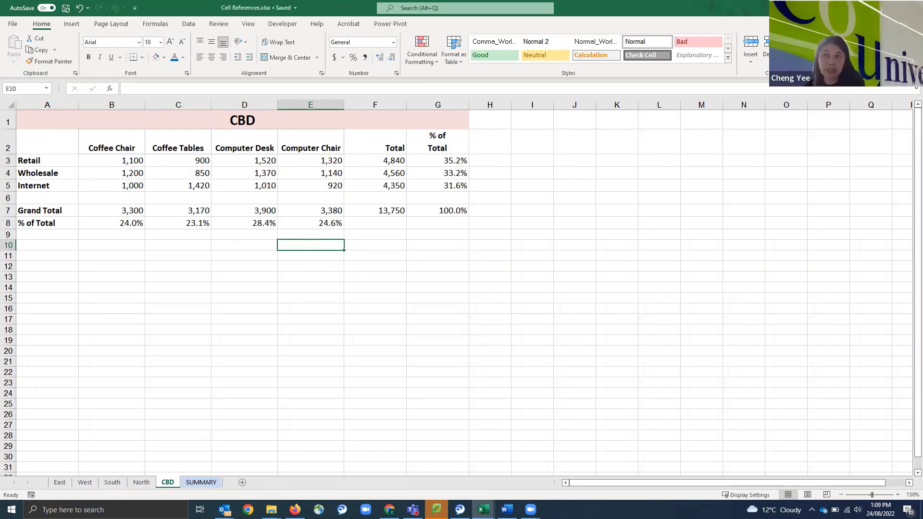
- Examine the CBD TOTAL Retail cell C4 on SUMMARY and its source, the Retail total in F3 on the CBD sheet
key("alt+Tab")
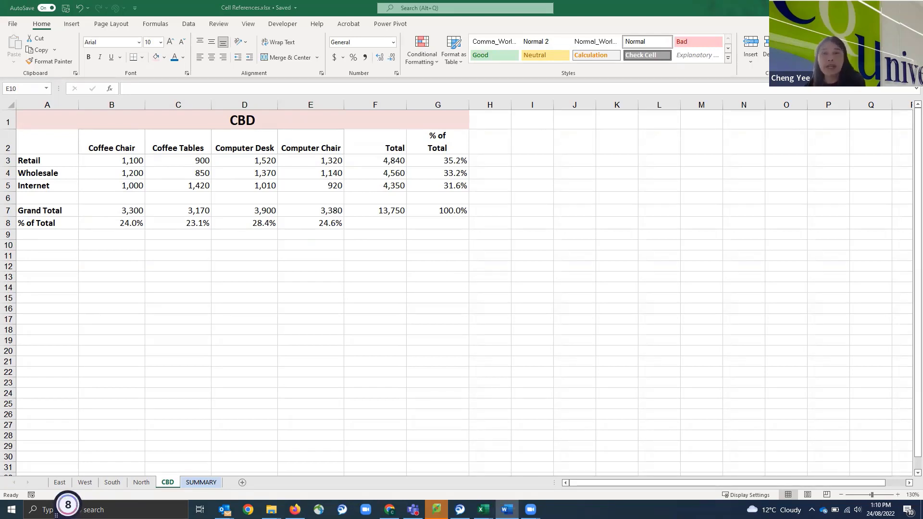
left_click(203, 483)
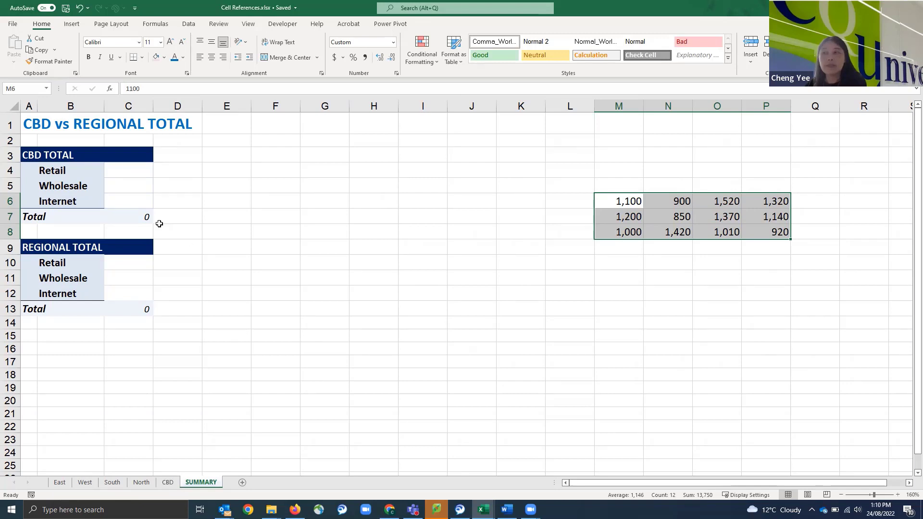
left_click(131, 171)
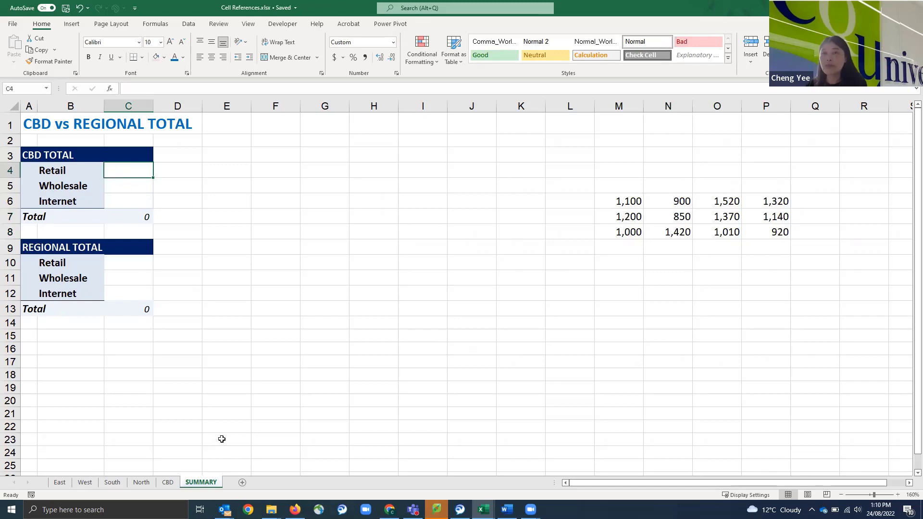
left_click(169, 482)
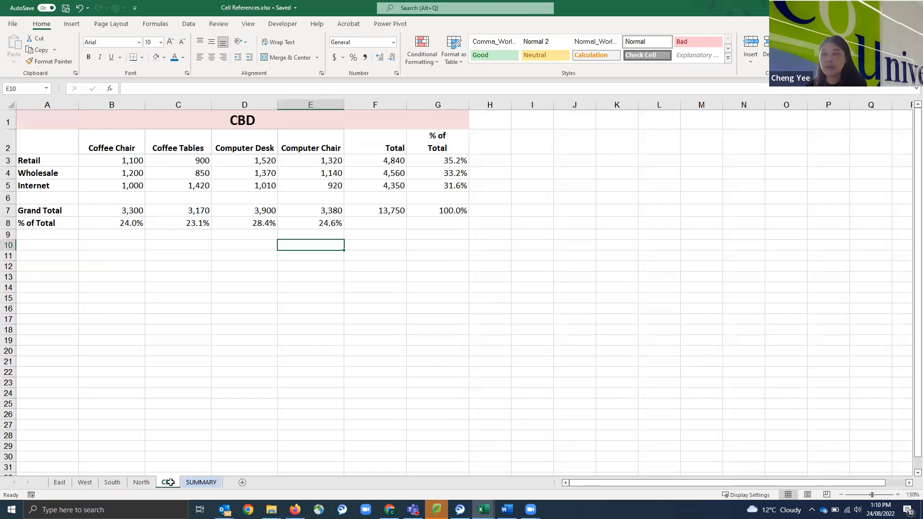
left_click(377, 161)
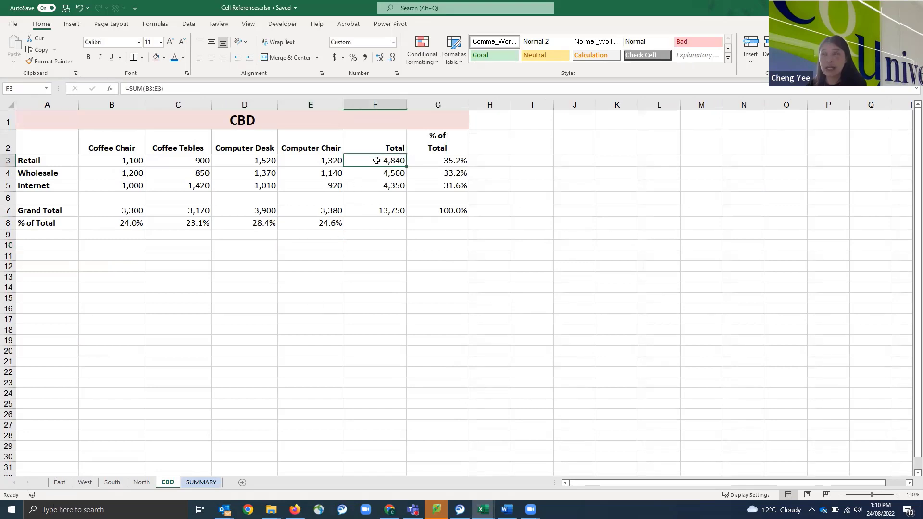
left_click(202, 483)
left_click(168, 482)
left_click(207, 486)
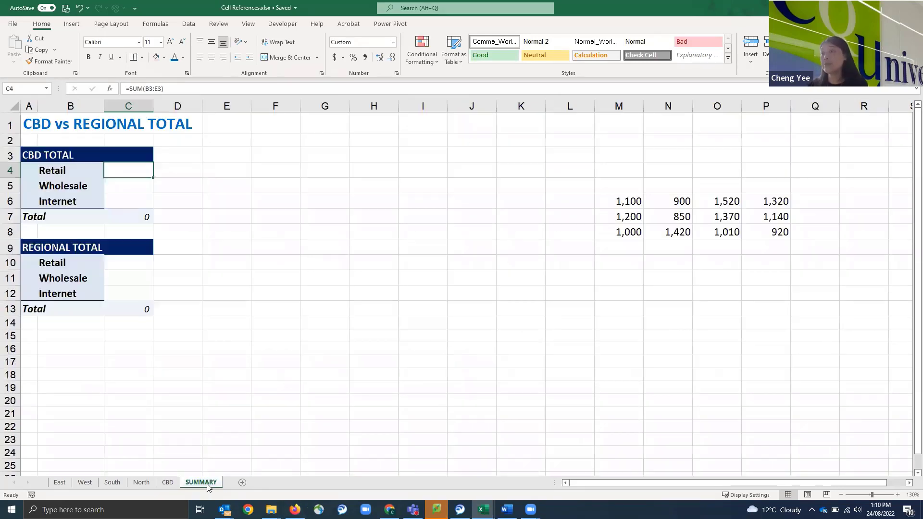
key("Delete")
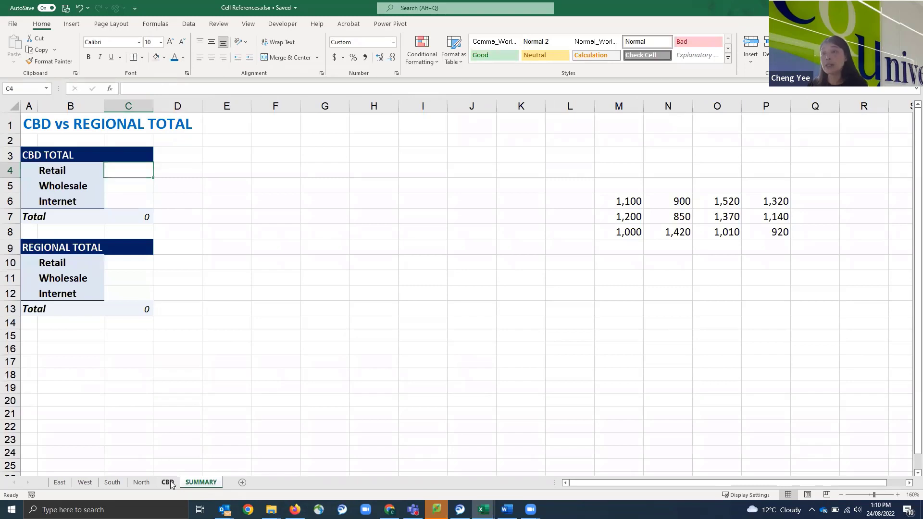
left_click(169, 483)
left_click(366, 166)
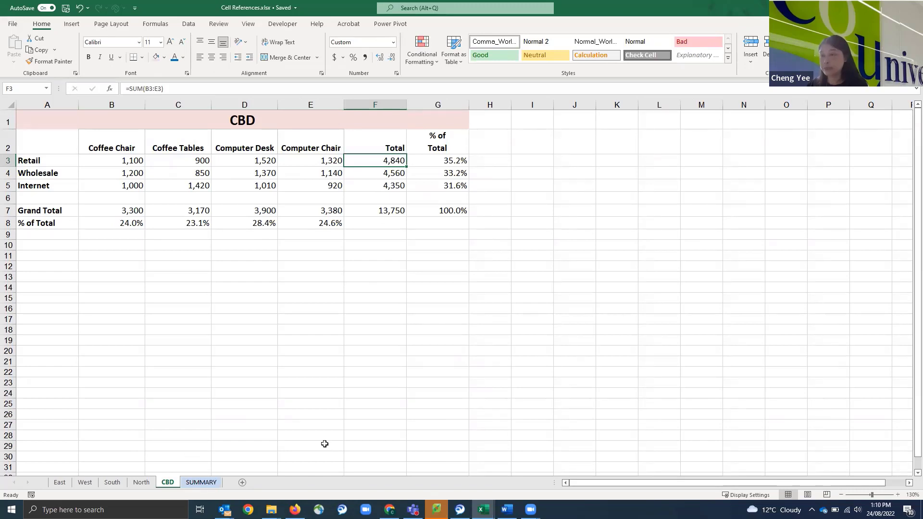
- Link the CBD TOTAL Retail cell C4 on SUMMARY to the CBD sheet's Retail total with =CBD!F3, and review the formula
left_click(201, 482)
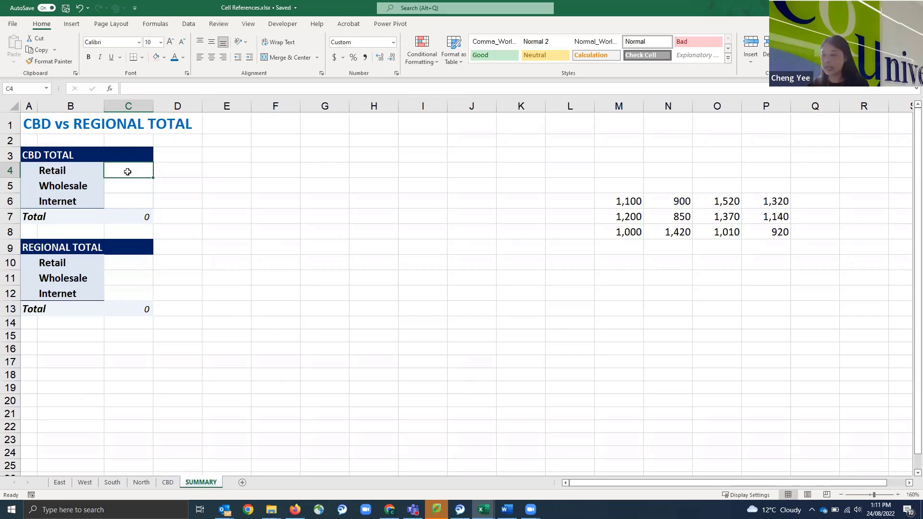
type("=")
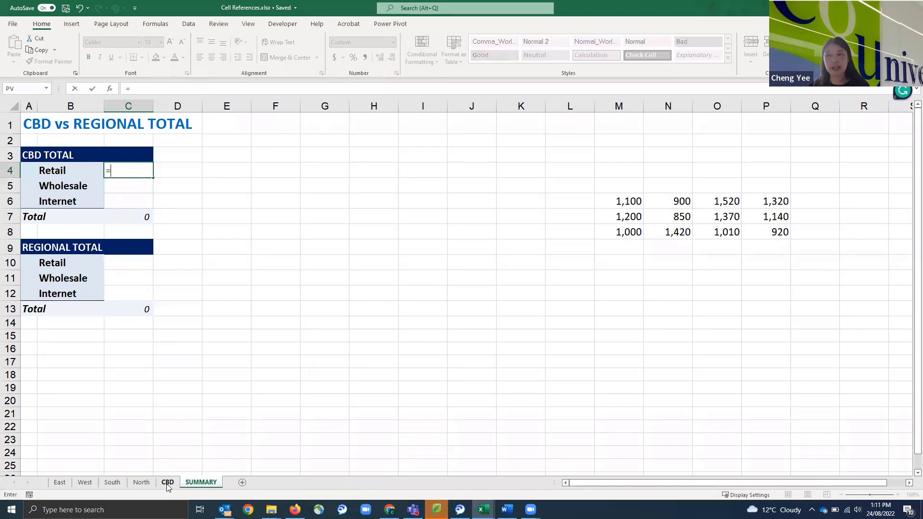
left_click(167, 483)
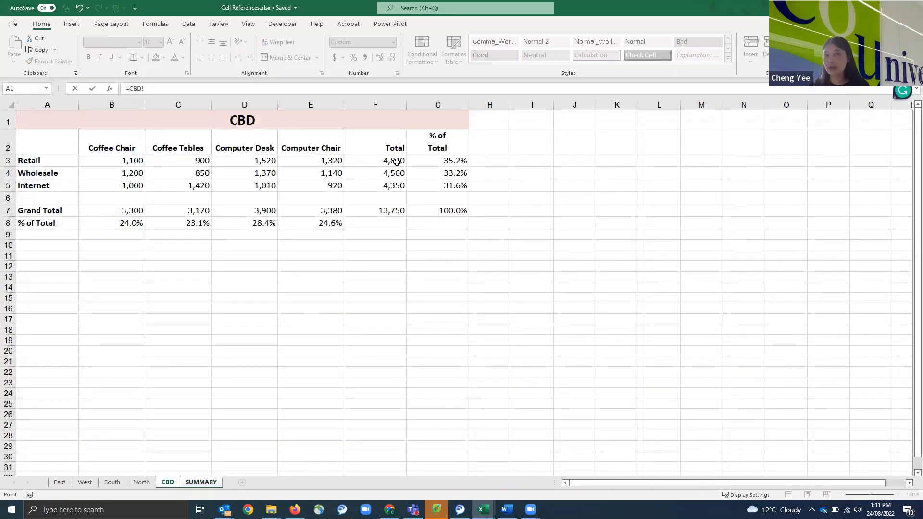
left_click(397, 162)
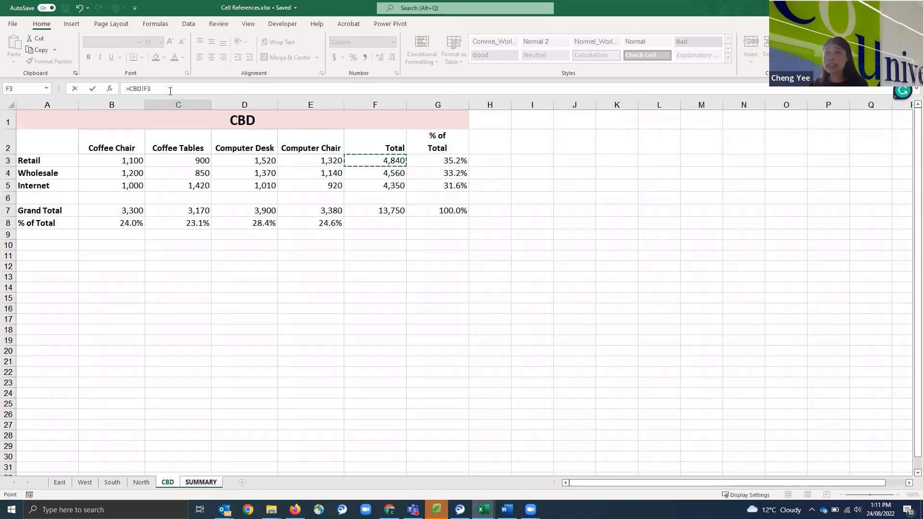
key("Return")
left_click(138, 171)
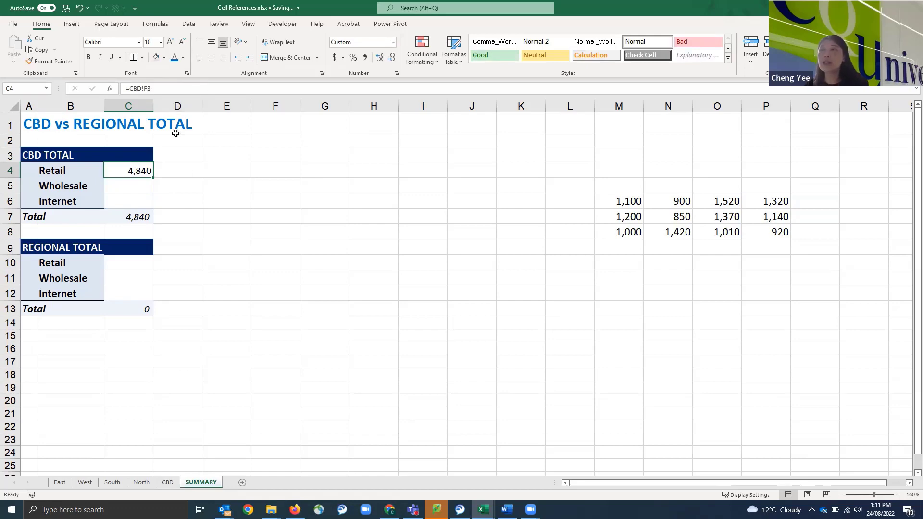
- Fill the =CBD!F3 link in C4 on SUMMARY down to the Wholesale and Internet cells C5:C6
scroll(184, 116, "up", 1, "ctrl")
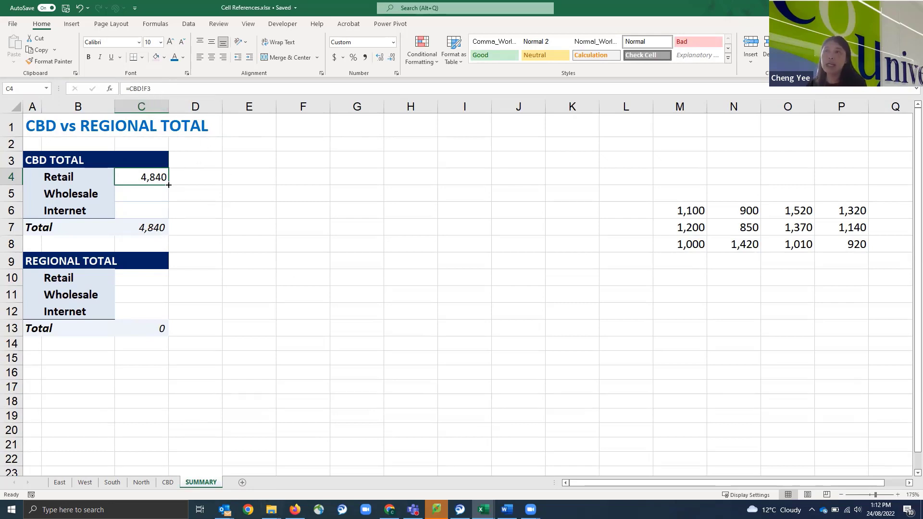
left_click(155, 193)
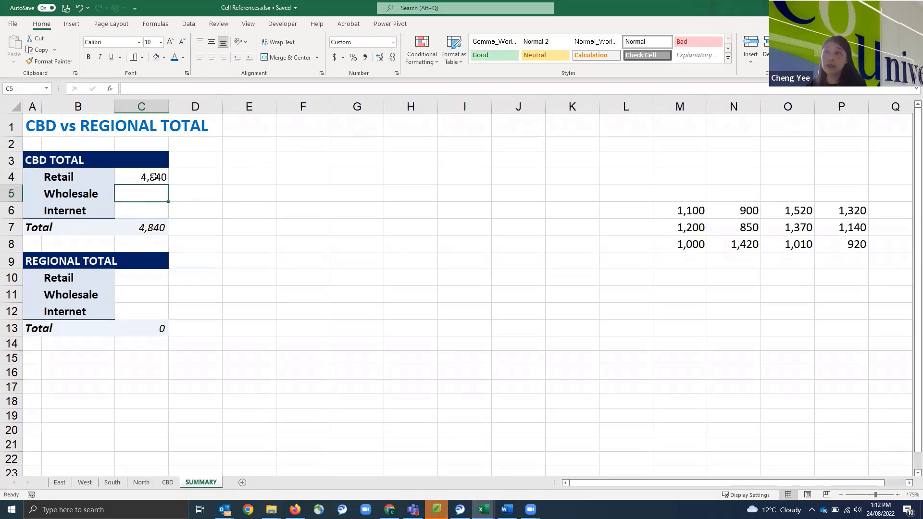
left_click(155, 177)
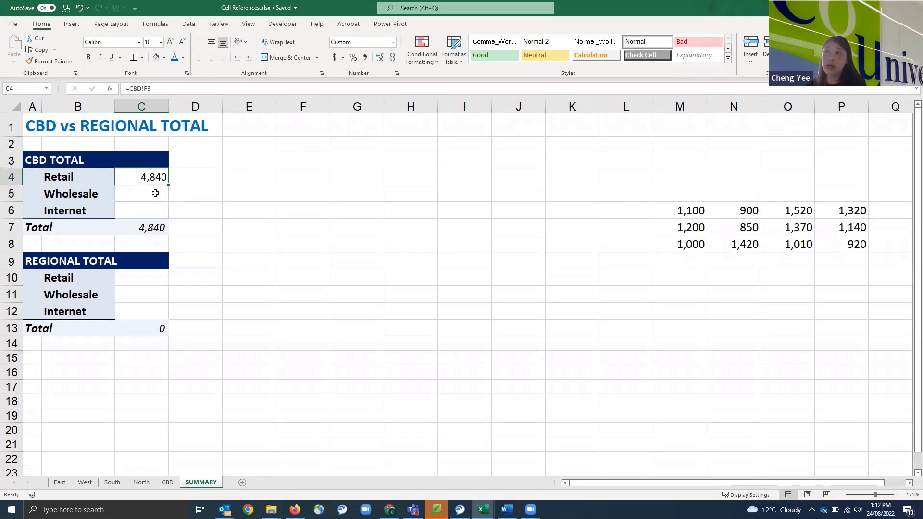
left_click(167, 482)
left_click(373, 172)
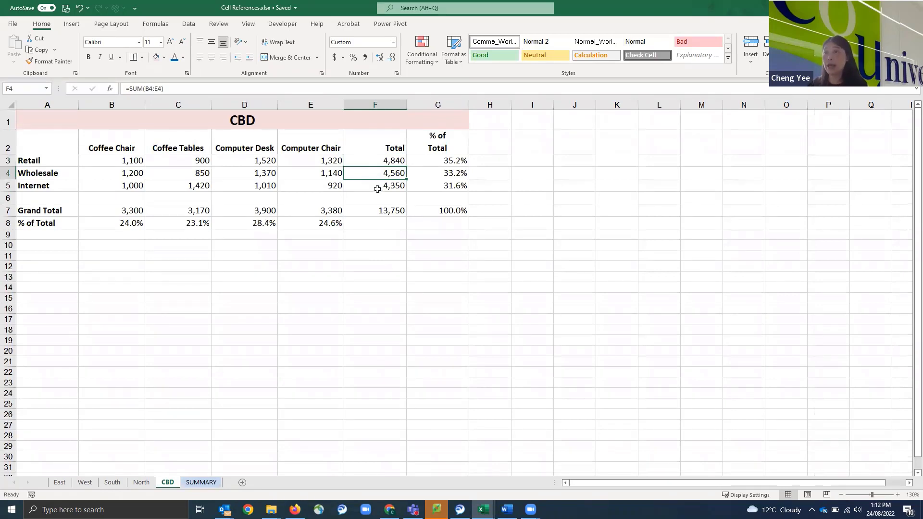
left_click(378, 188)
left_click(201, 483)
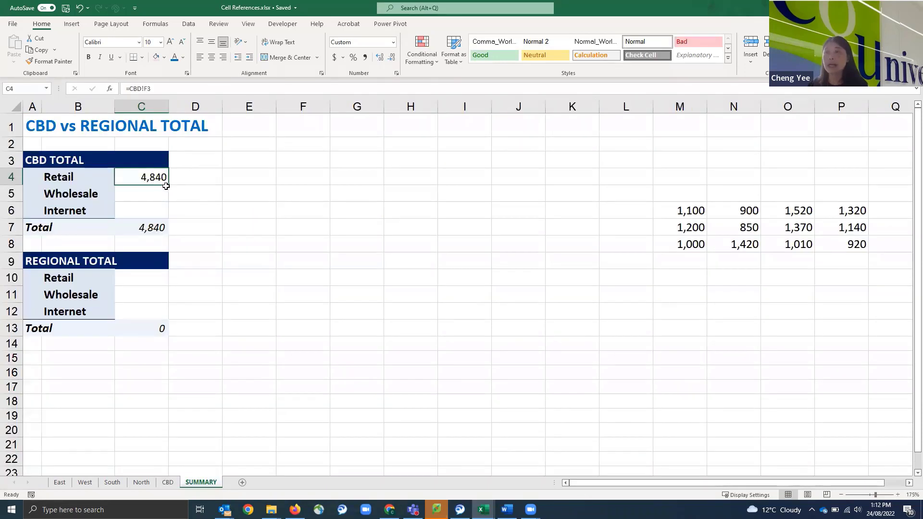
left_click_drag(166, 186, 168, 214)
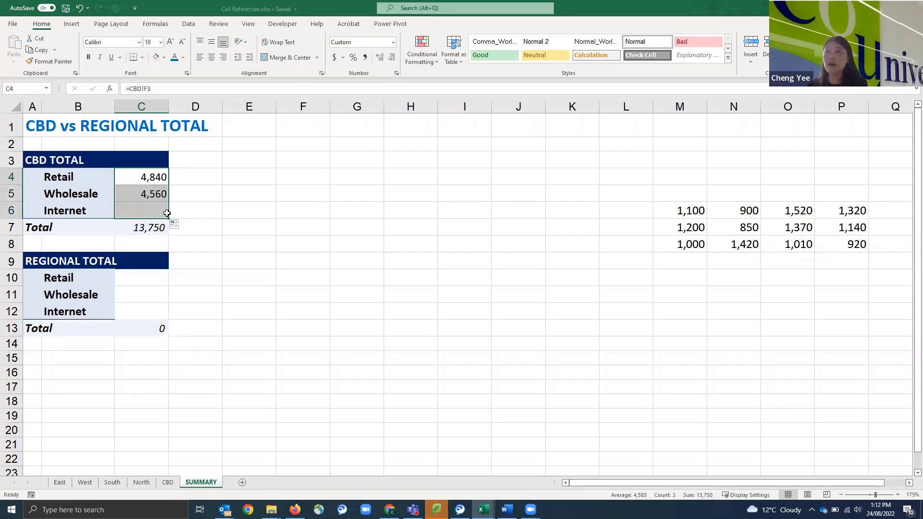
- Review the CBD TOTAL formulas in C5:C7 on SUMMARY and compare the total with Grand Total cell F7 on the CBD sheet
left_click(166, 194)
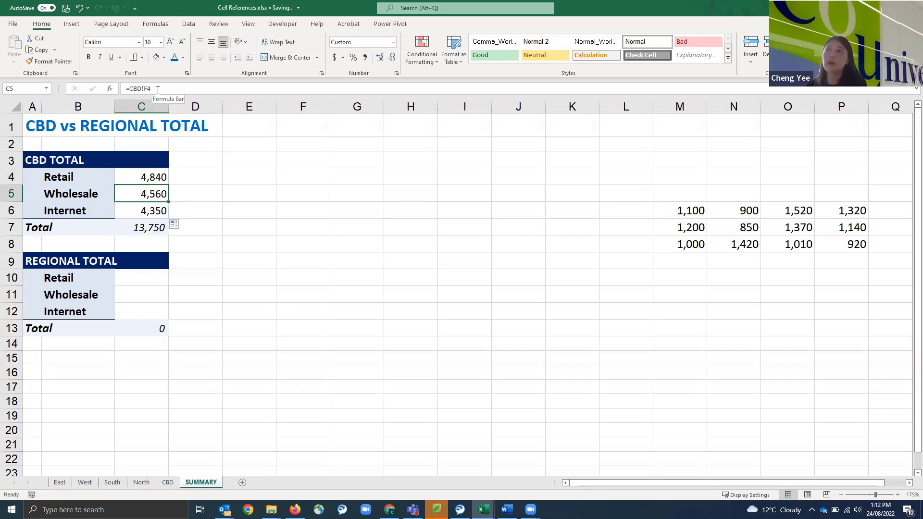
left_click(154, 212)
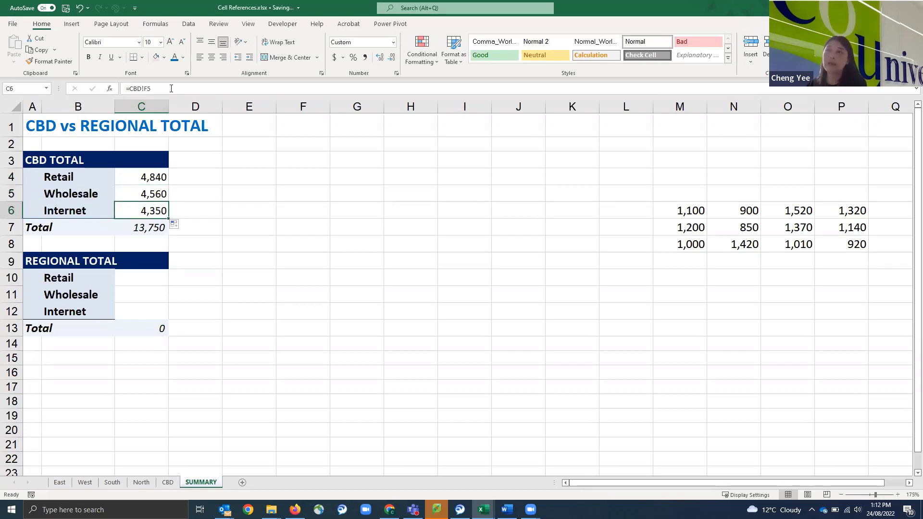
left_click(140, 228)
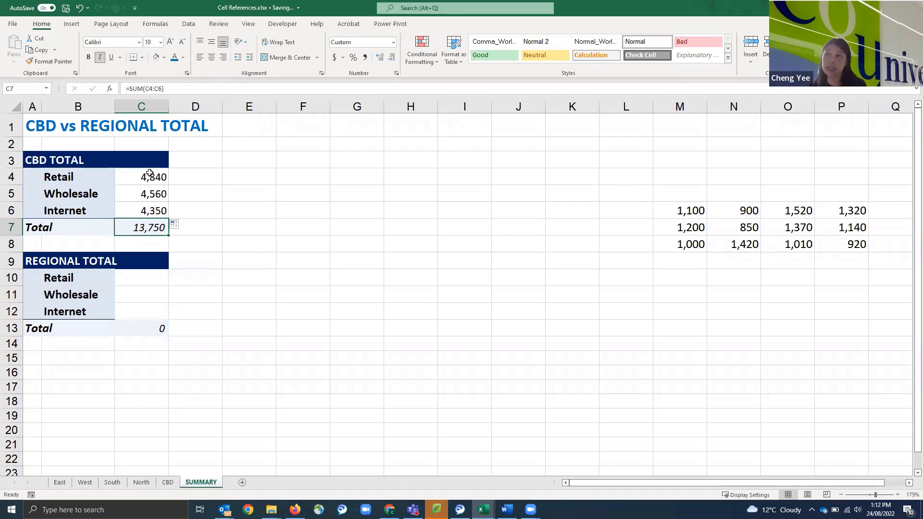
left_click_drag(149, 174, 151, 211)
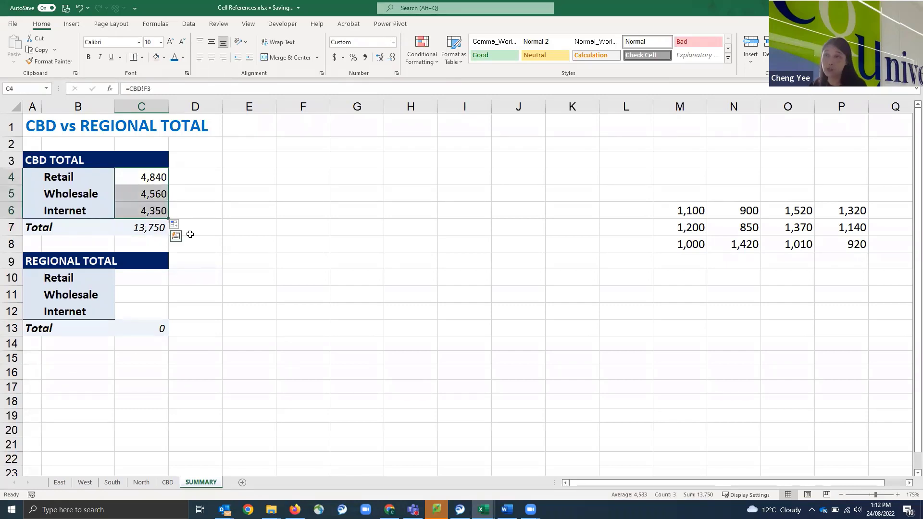
left_click(145, 230)
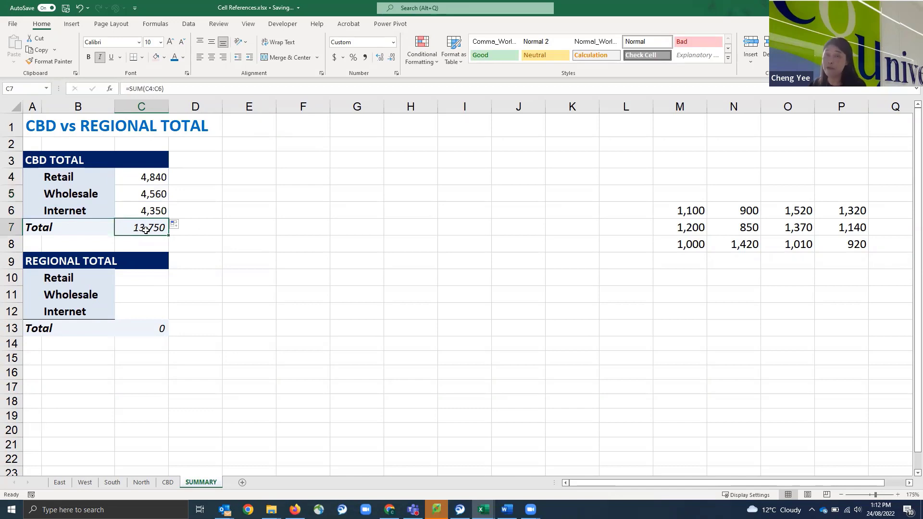
left_click(172, 484)
left_click(381, 211)
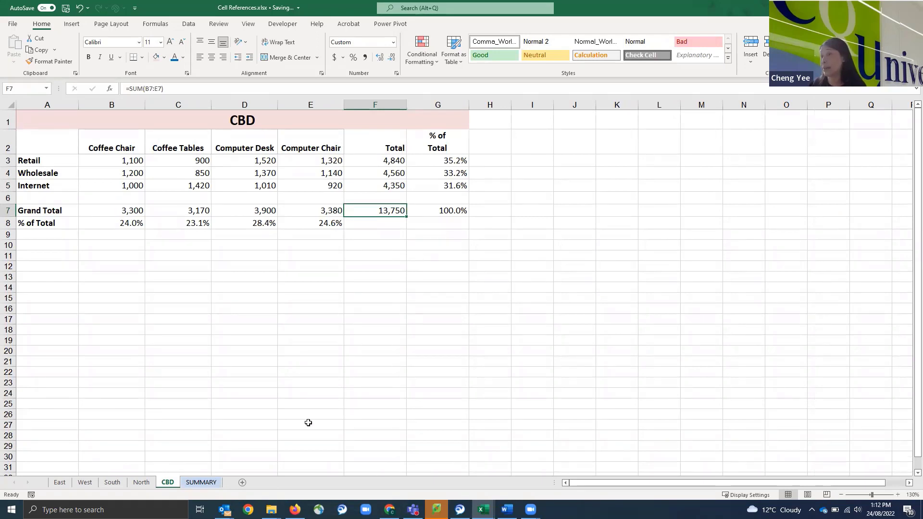
left_click(201, 482)
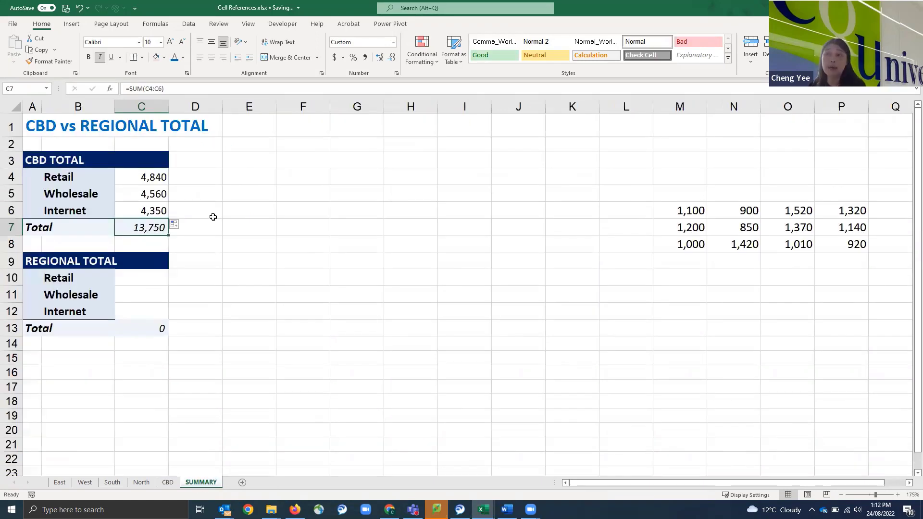
- Set the Retail Coffee Chair figure in B3 of the CBD sheet to 2000 and check the linked Retail total on SUMMARY
left_click(153, 177)
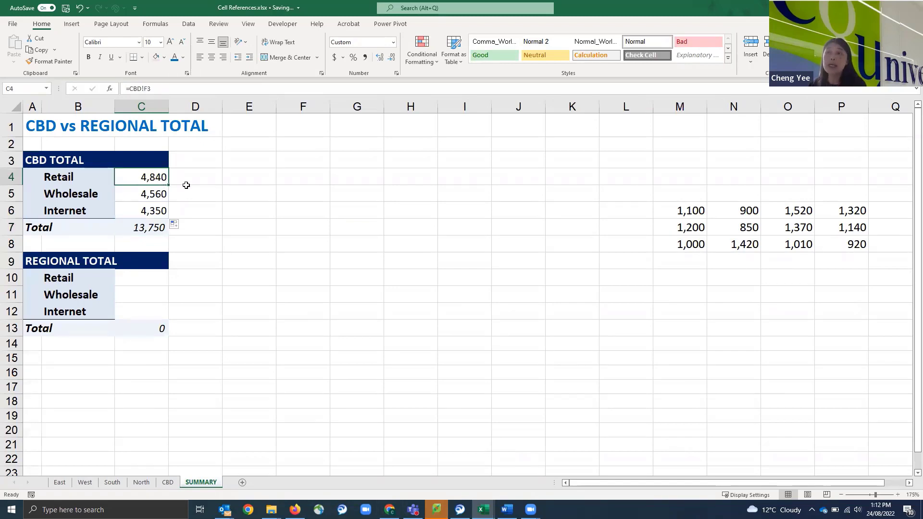
left_click(167, 482)
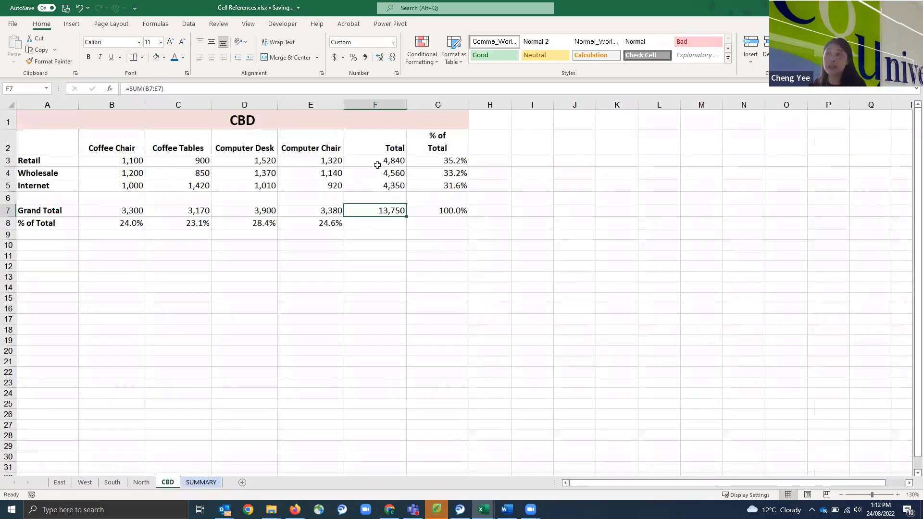
left_click(140, 164)
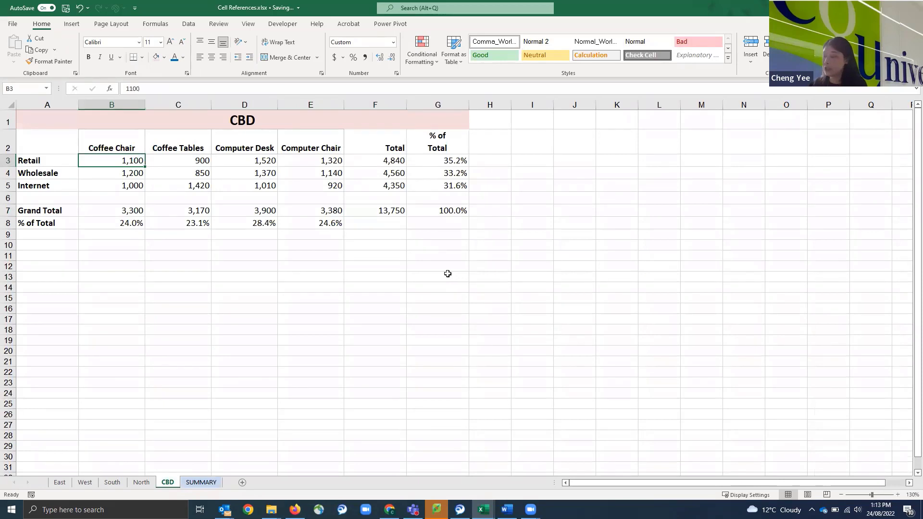
type("1")
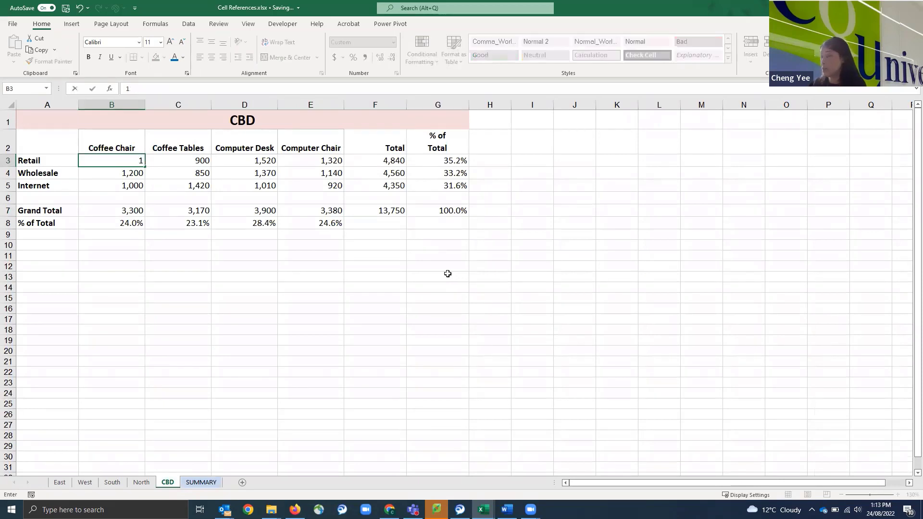
key("BackSpace")
type("2,0")
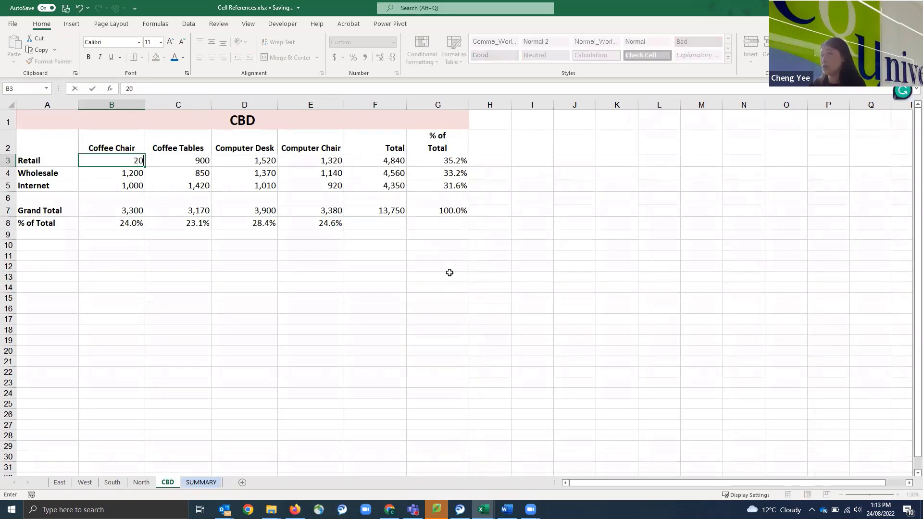
type("00")
key("Return")
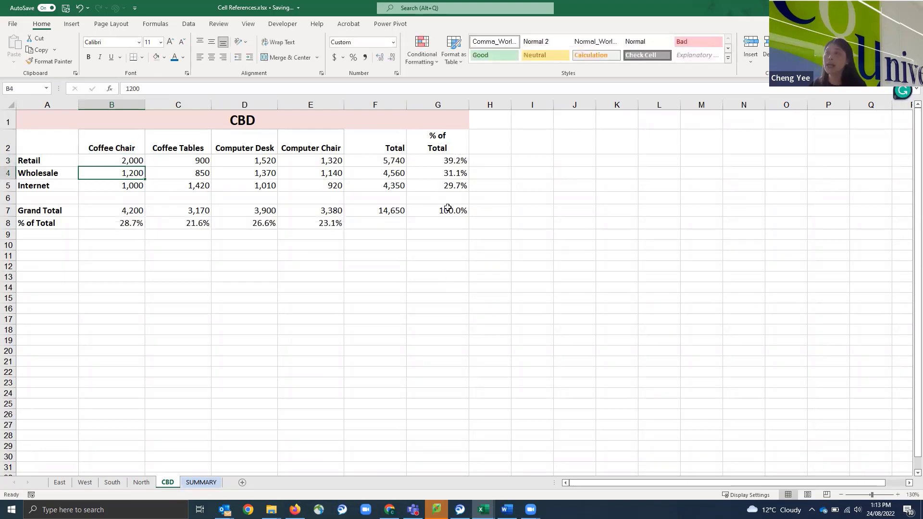
left_click(395, 160)
left_click(202, 483)
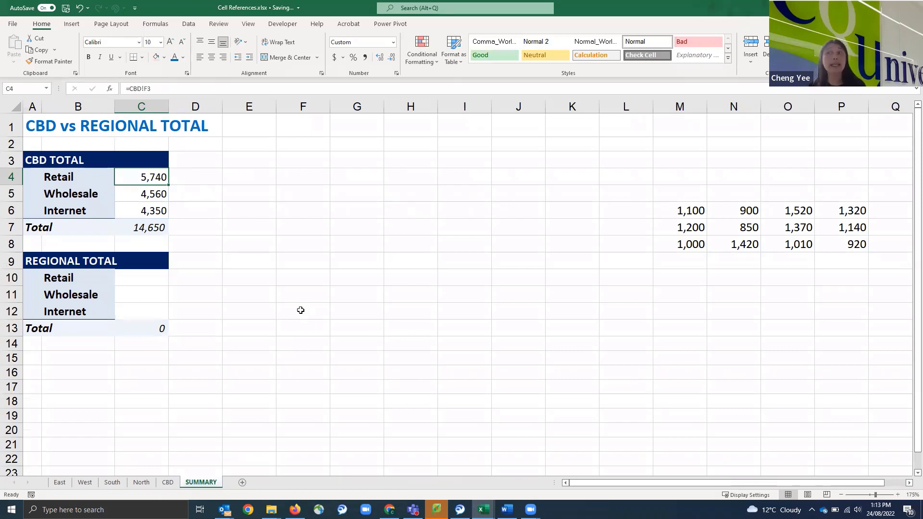
- Examine the East, West, South and North sheets as sources for the REGIONAL TOTAL Retail cell C10 on SUMMARY
left_click(122, 277)
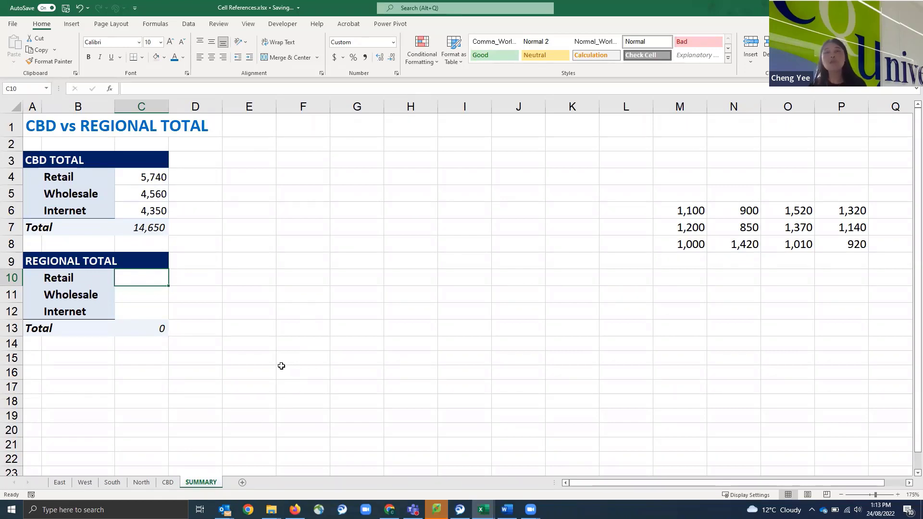
left_click(60, 484)
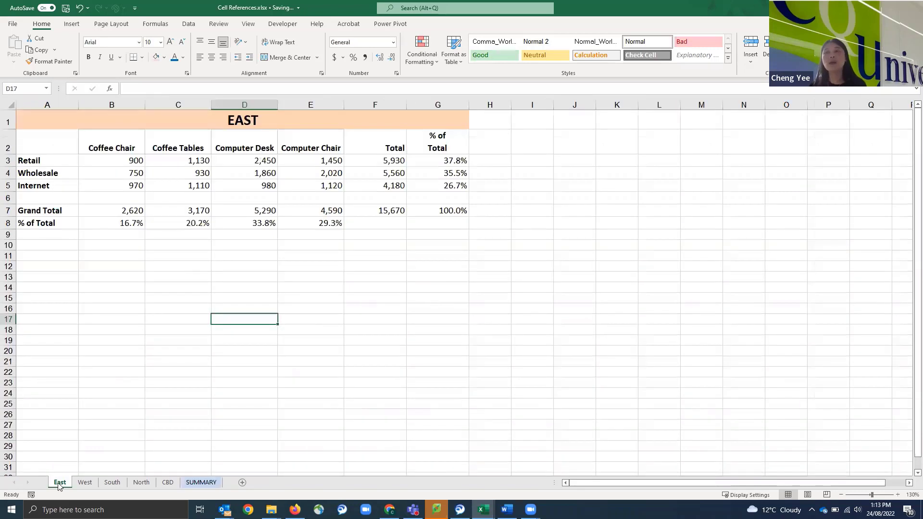
left_click(84, 485)
left_click(114, 483)
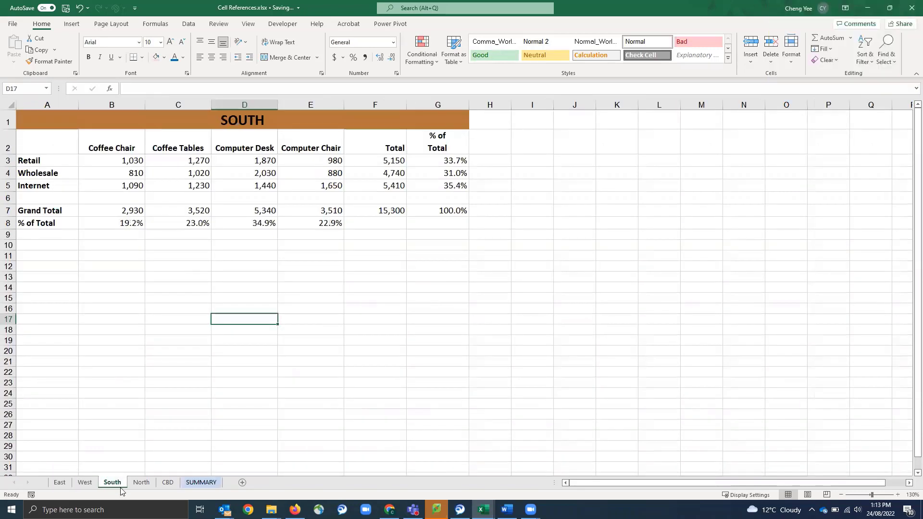
left_click(140, 485)
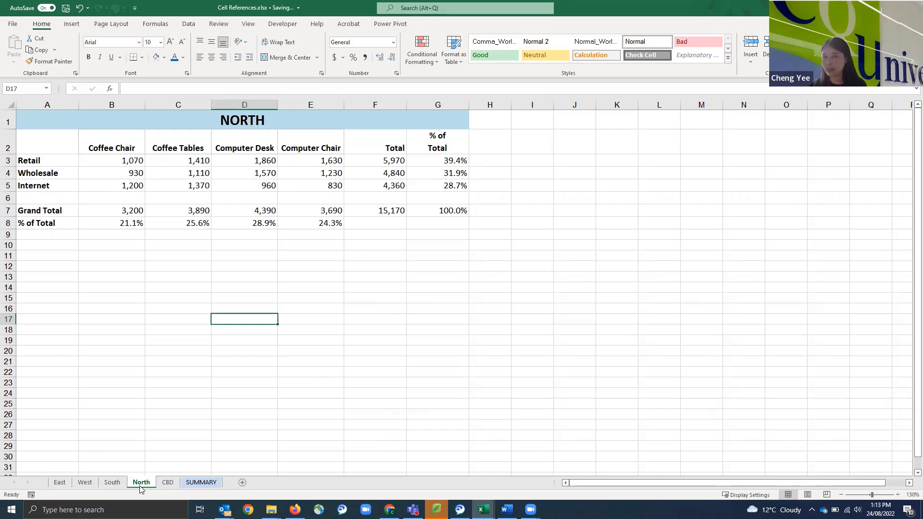
left_click(199, 485)
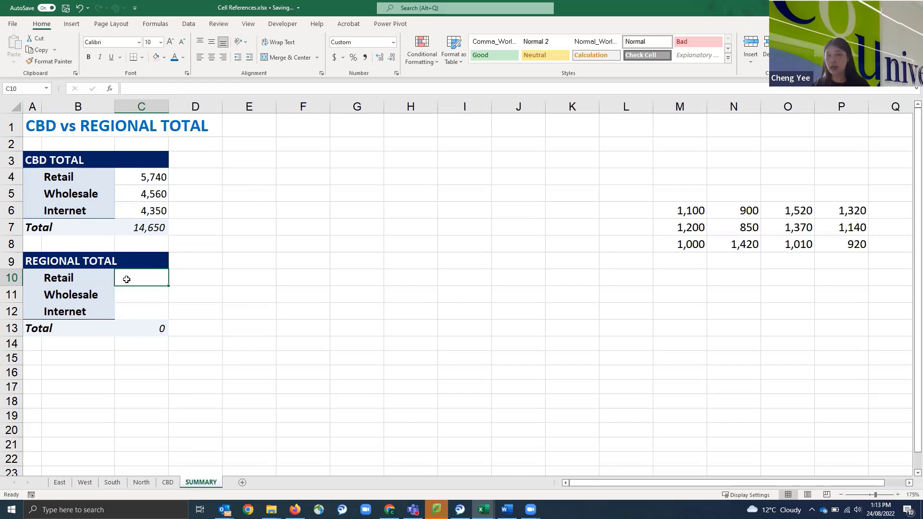
- Enter =SUM(East:North!F3) in the REGIONAL TOTAL Retail cell C10 on SUMMARY to add the four regional sheets' Retail totals
type("=SUM(")
key("Up")
key("Up")
key("Up")
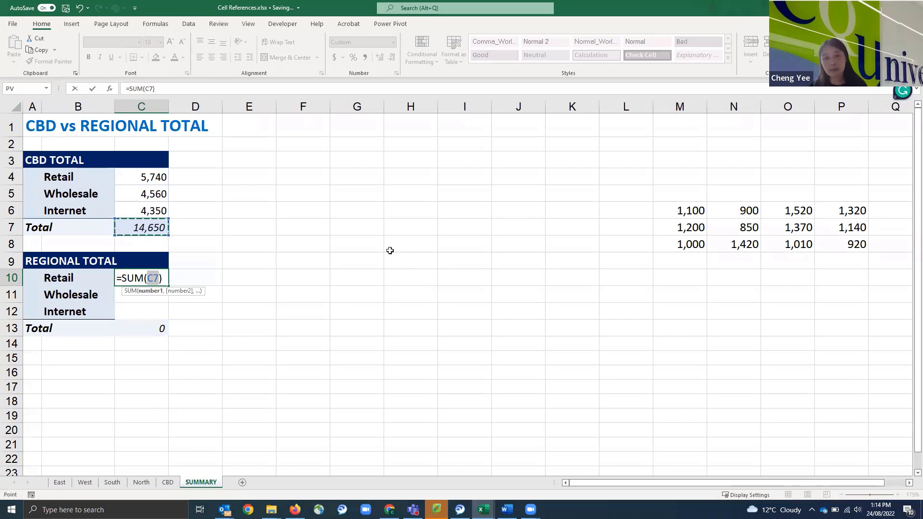
left_click(59, 483)
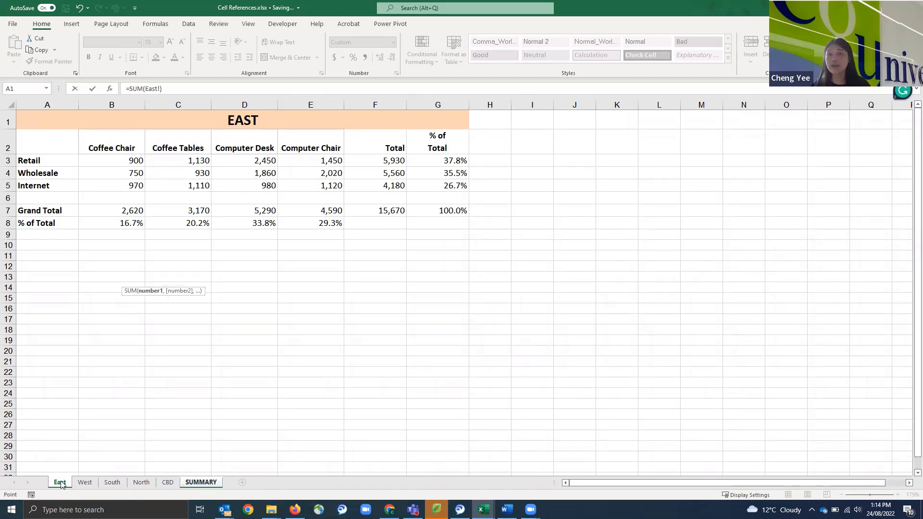
left_click(146, 484, "shift")
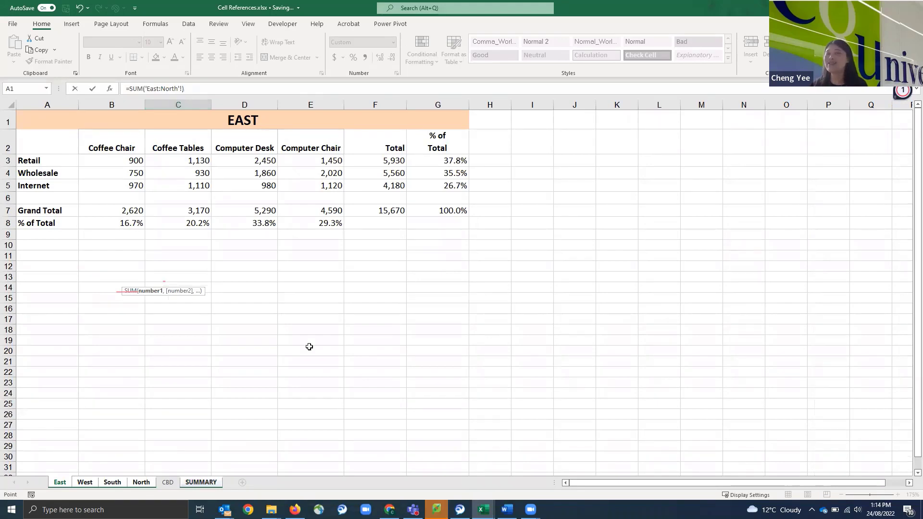
left_click(386, 162)
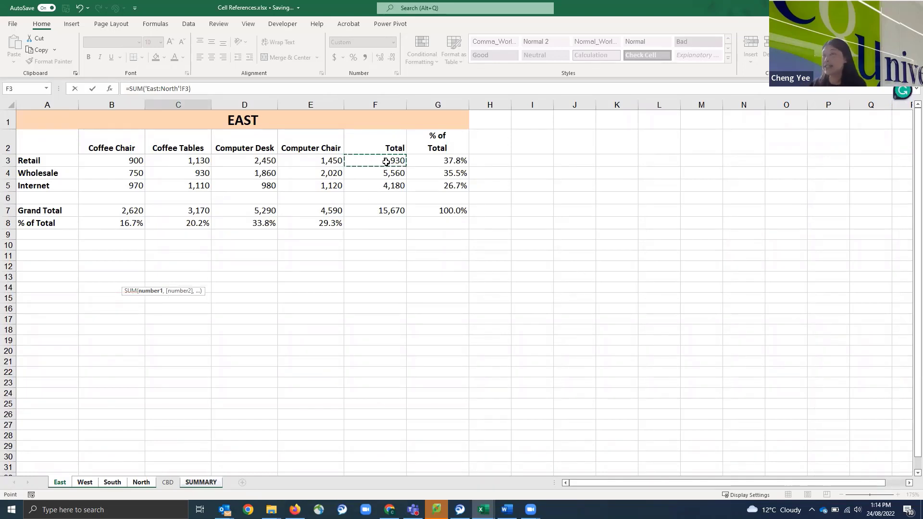
key("Return")
- Fill the regional SUM formula in C10 down to the Wholesale and Internet cells C11:C12 and review the Internet formula
left_click(135, 276)
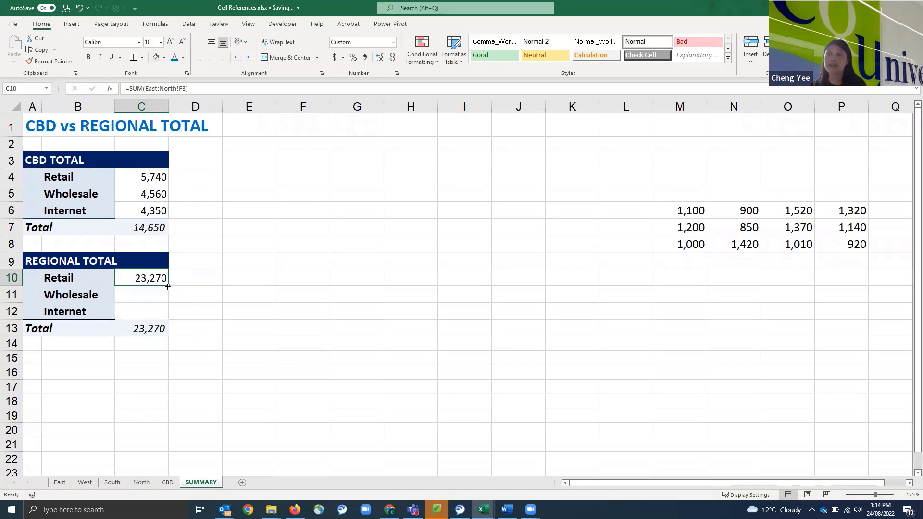
left_click_drag(167, 286, 169, 315)
left_click(133, 308)
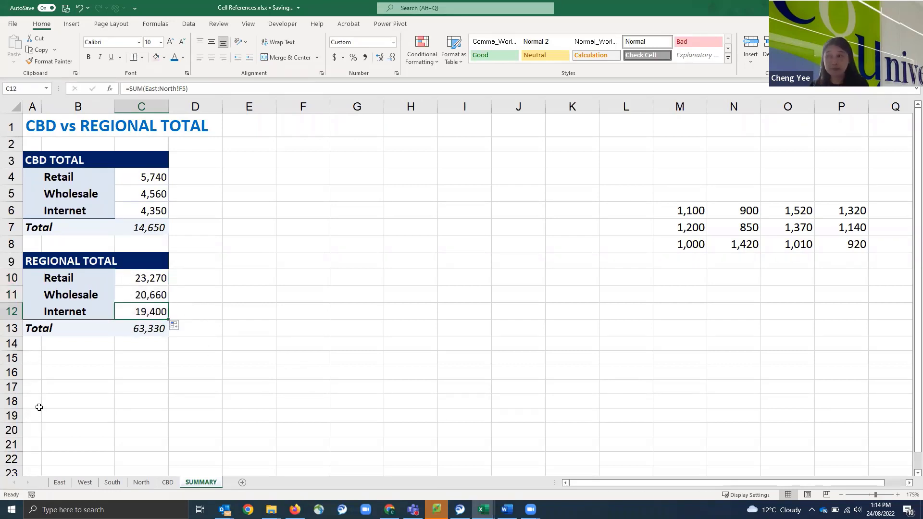
- Review the REGIONAL TOTAL formulas in C12:C13 and the CBD Wholesale link in C5 on SUMMARY, and look at the CBD sheet
key("alt+Tab")
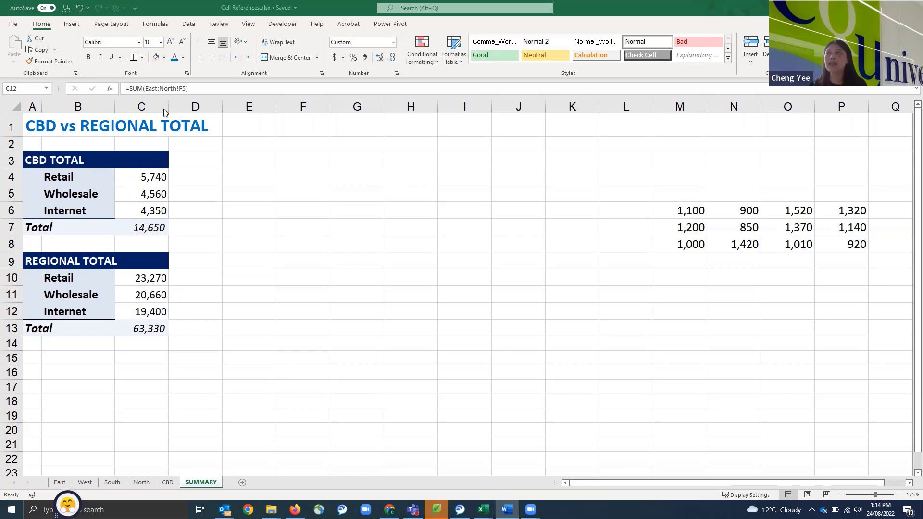
left_click(152, 329)
left_click(161, 327)
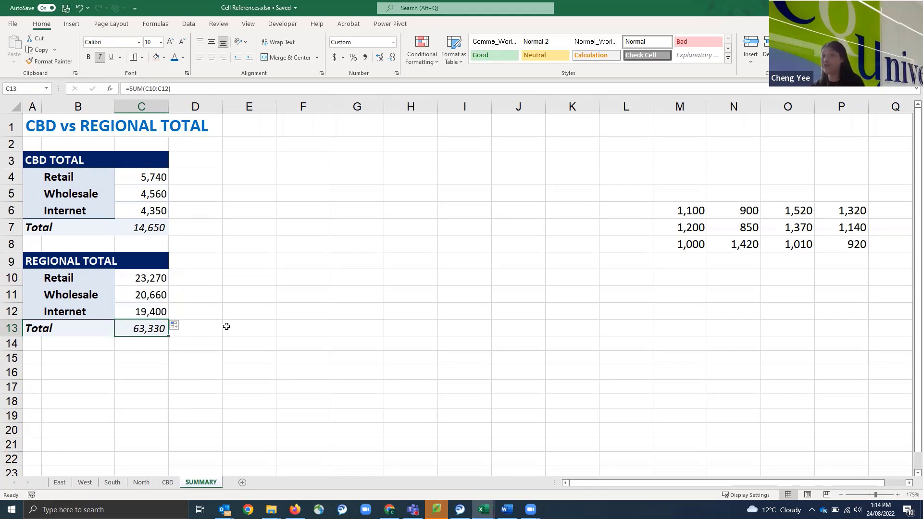
left_click(151, 311)
left_click(136, 327)
left_click(154, 198)
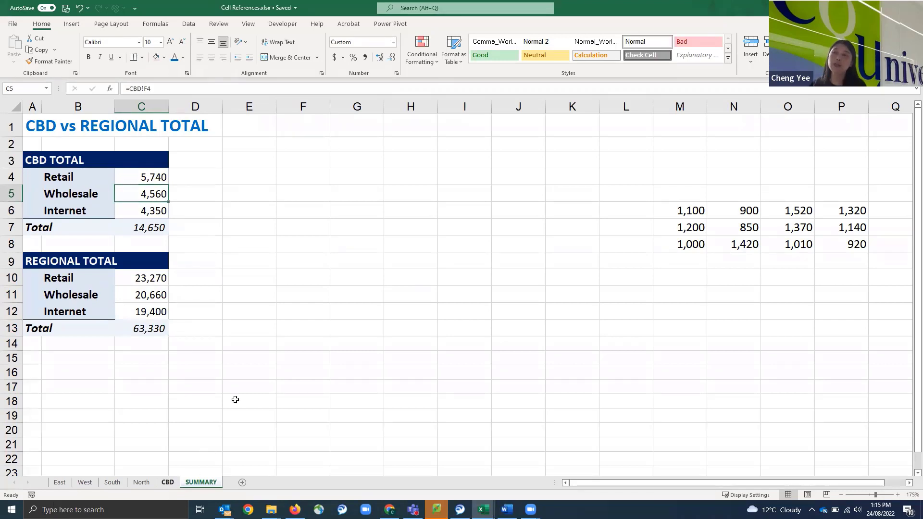
key("ctrl+Page_Up")
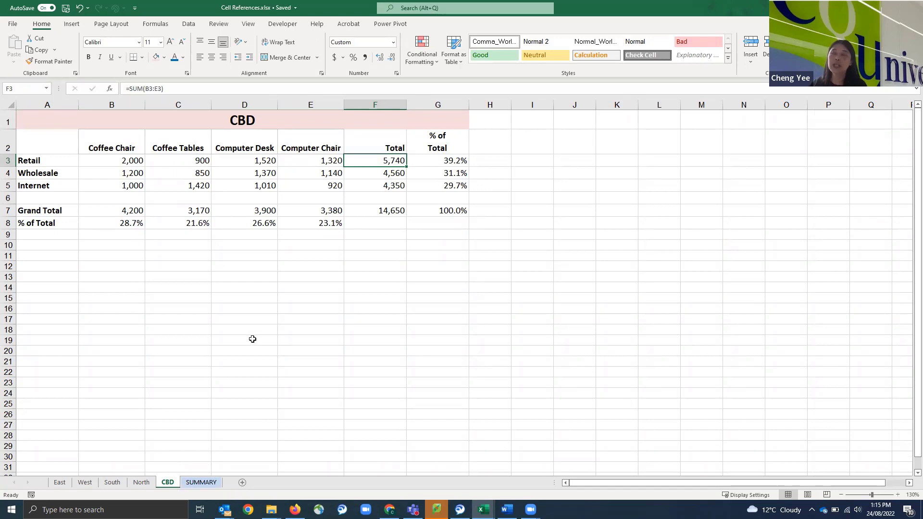
- Review the North, CBD and East sheets that feed the totals on the SUMMARY sheet
left_click(140, 483)
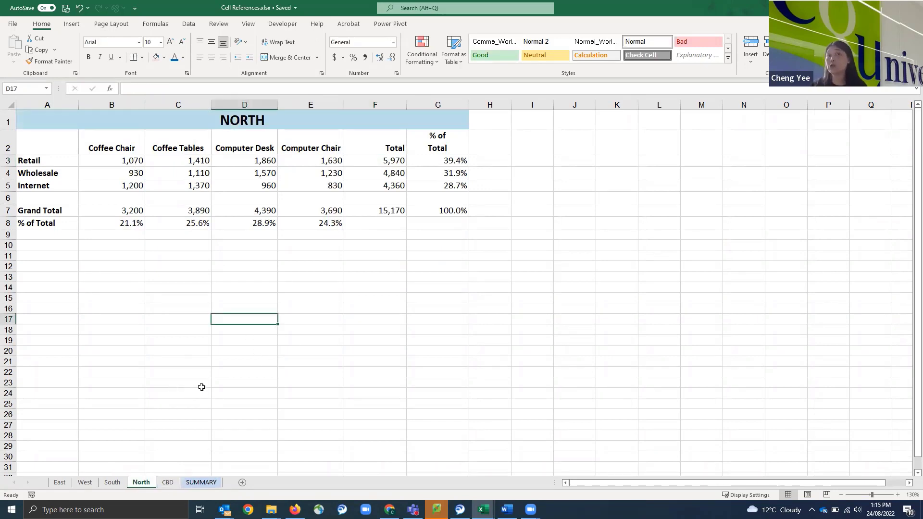
left_click(201, 482)
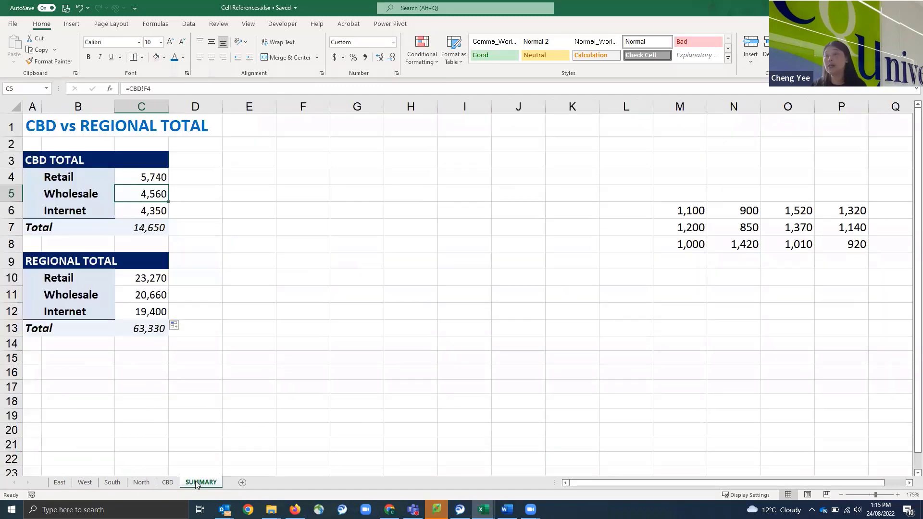
left_click(167, 483)
left_click(141, 483)
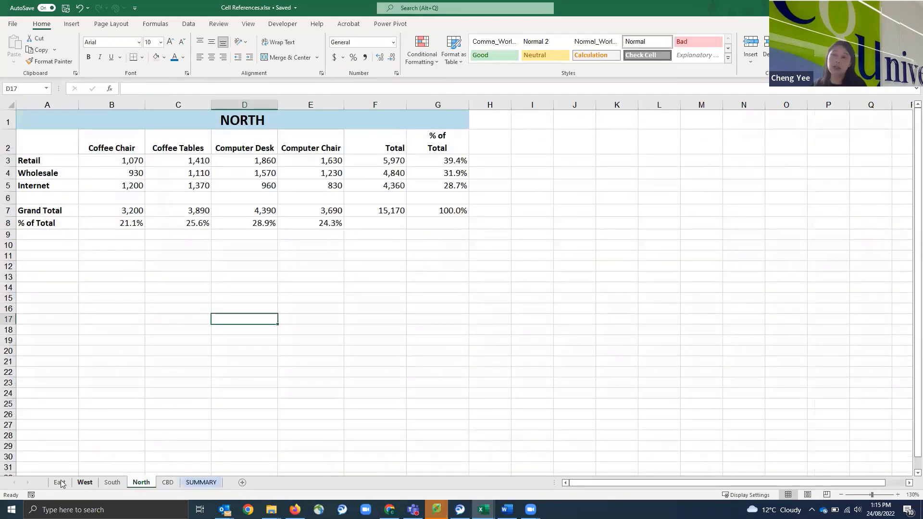
left_click(60, 482)
left_click(201, 482)
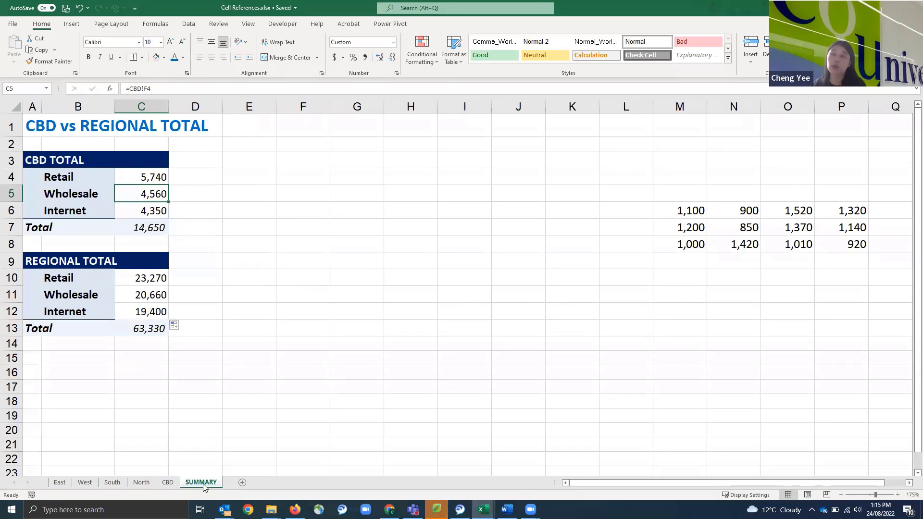
- Set the Retail Coffee Chair value in B3 on the East sheet to 1111 and check the REGIONAL TOTAL Retail cell C10 on SUMMARY
left_click(57, 486)
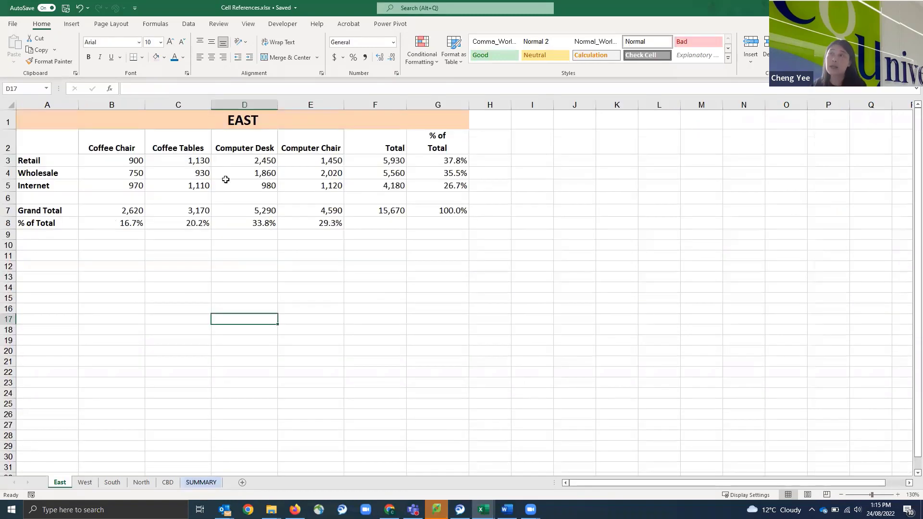
left_click(113, 164)
type("1")
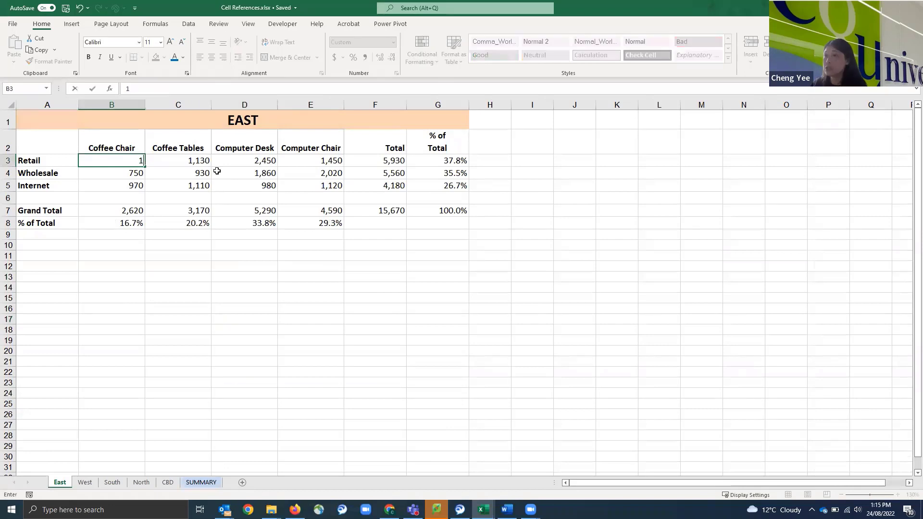
type("111")
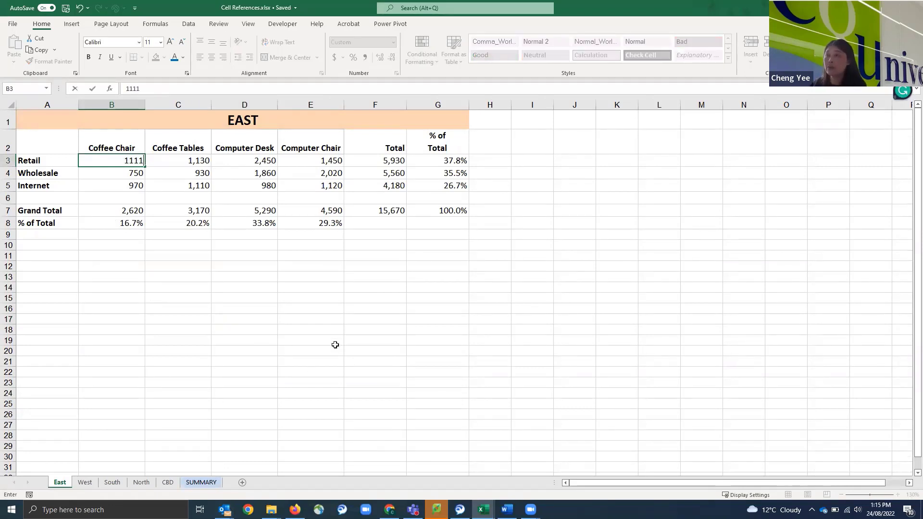
key("Return")
left_click(201, 482)
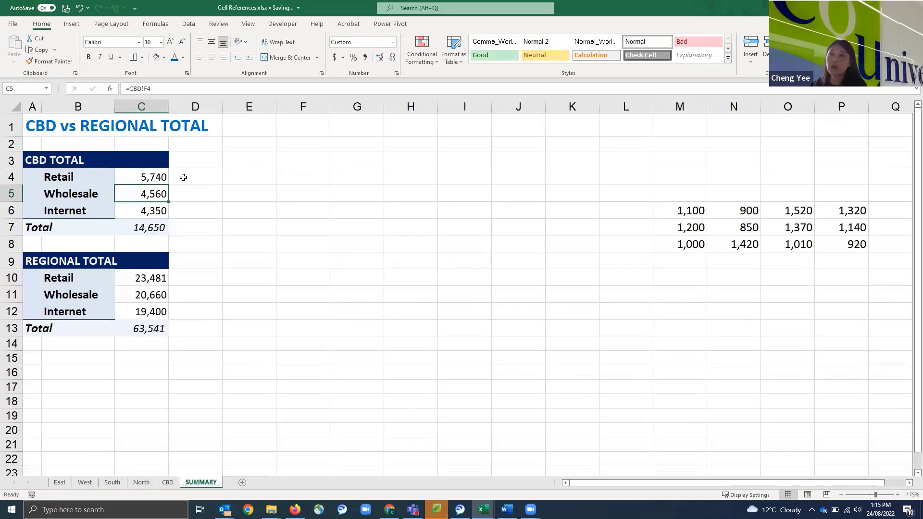
left_click(155, 281)
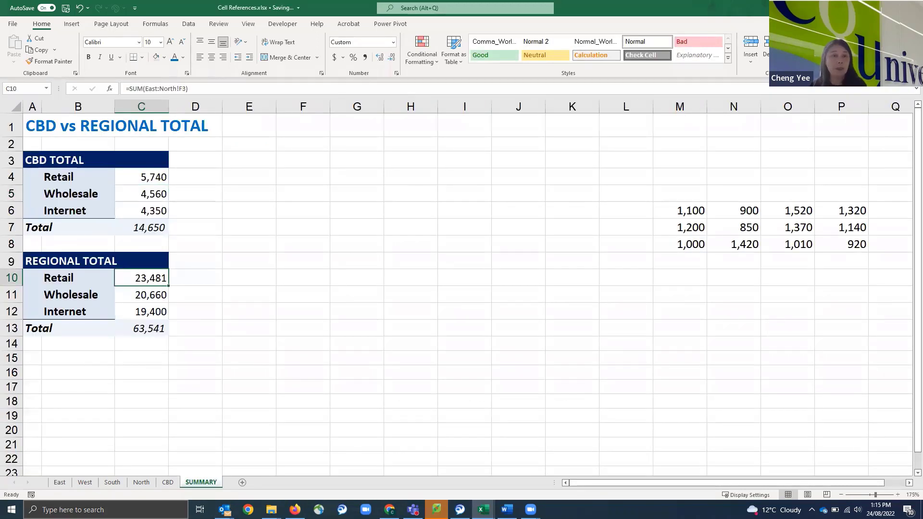
- Switch to the Exemplar - Financial Statement.xls workbook and look through the Financial Statements sheet
key("alt+Tab")
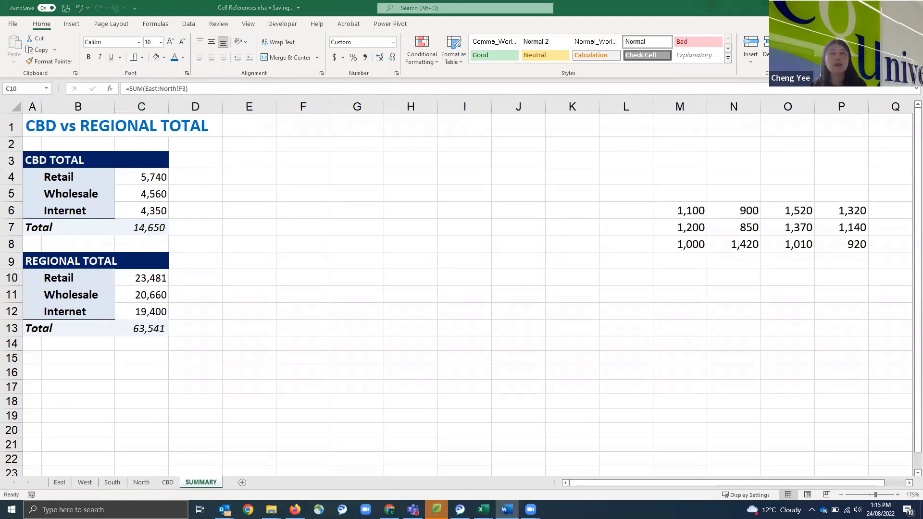
key("alt+Tab")
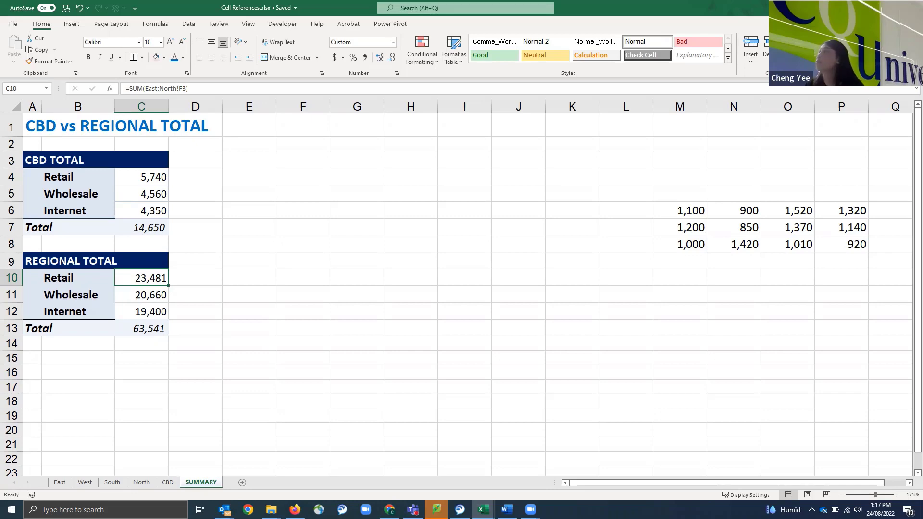
key("alt+Tab")
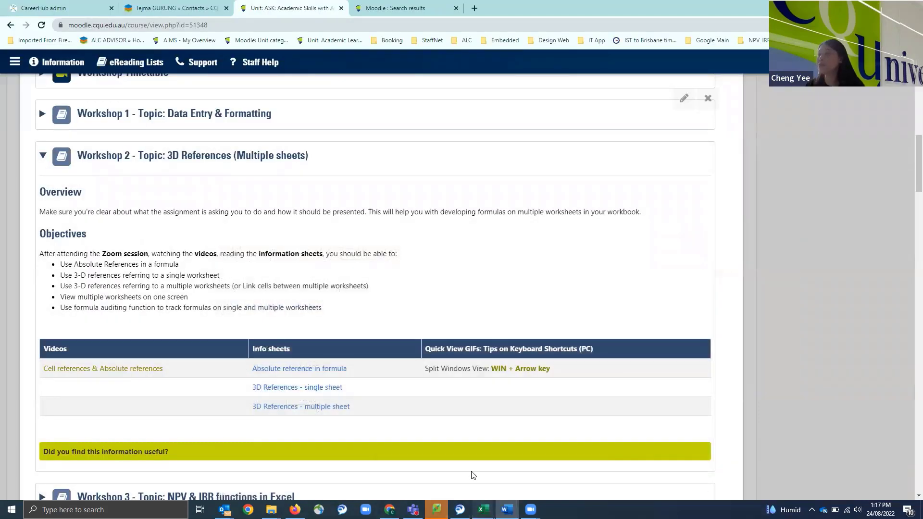
key("alt+Tab")
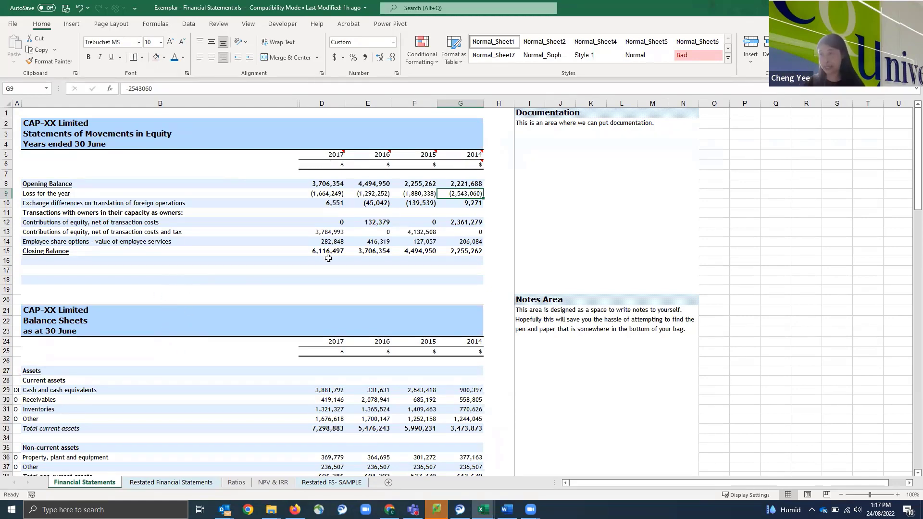
scroll(441, 217, "down", 5)
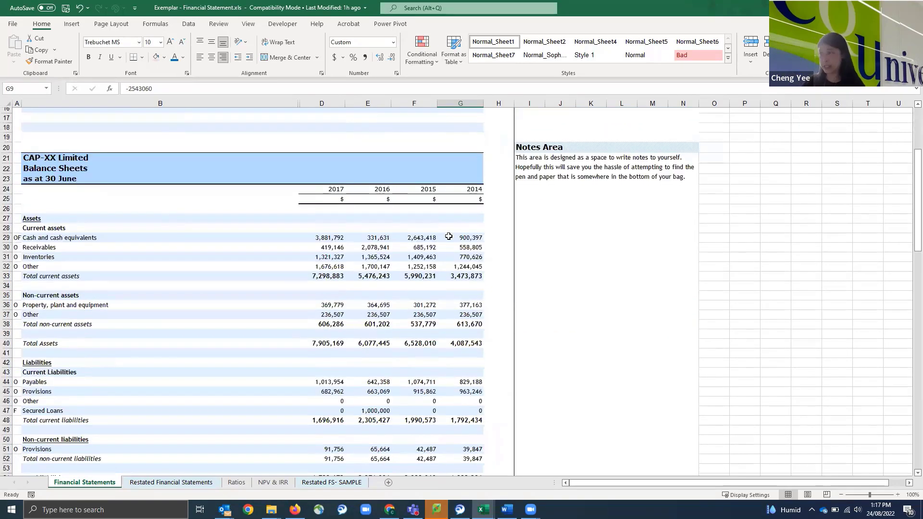
scroll(448, 237, "down", 12)
scroll(445, 249, "up", 17)
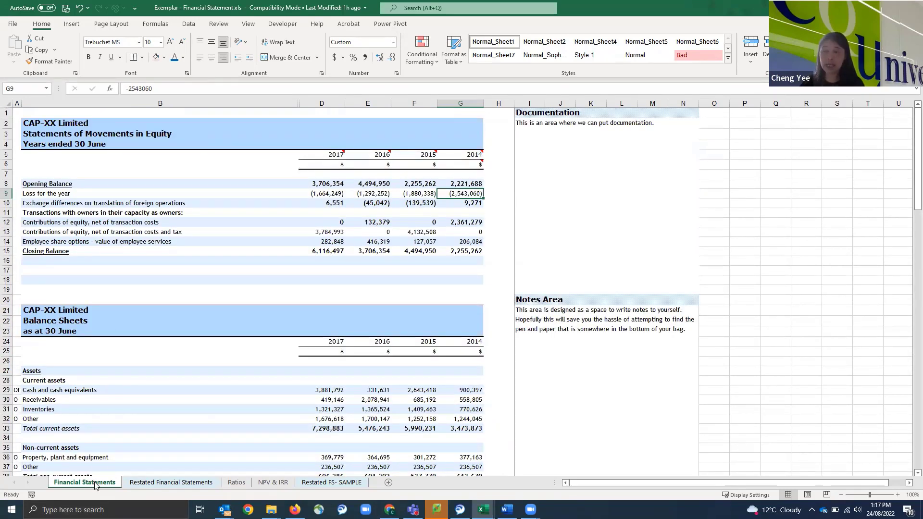
- Compare the layouts of the Financial Statements and Restated Financial Statements sheets
left_click(178, 484)
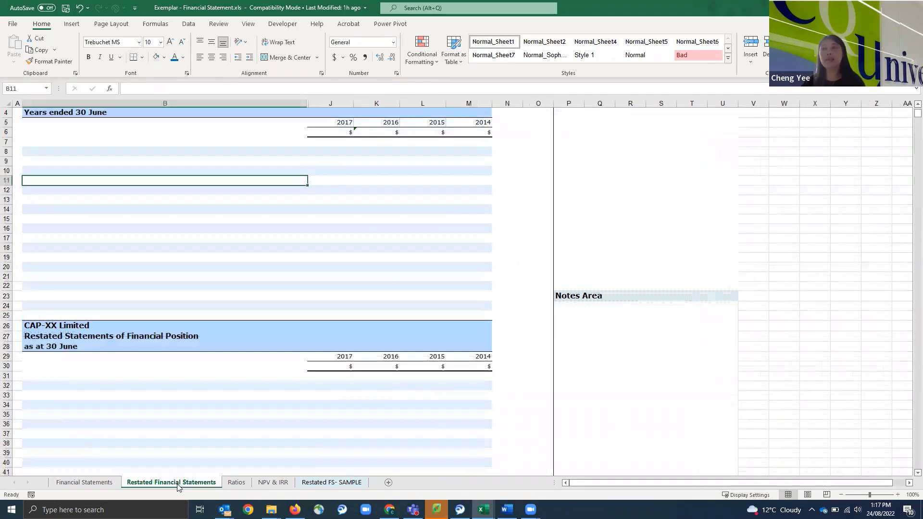
scroll(297, 287, "up", 1)
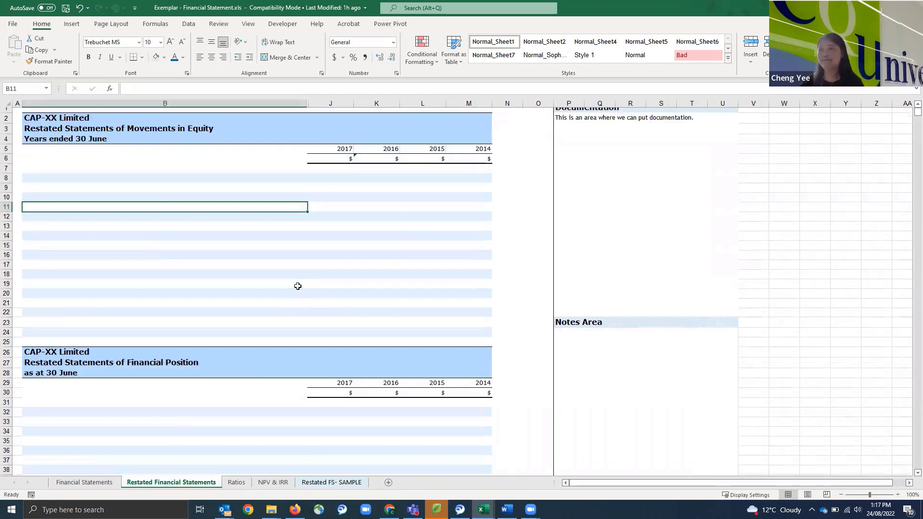
scroll(298, 286, "up", 1)
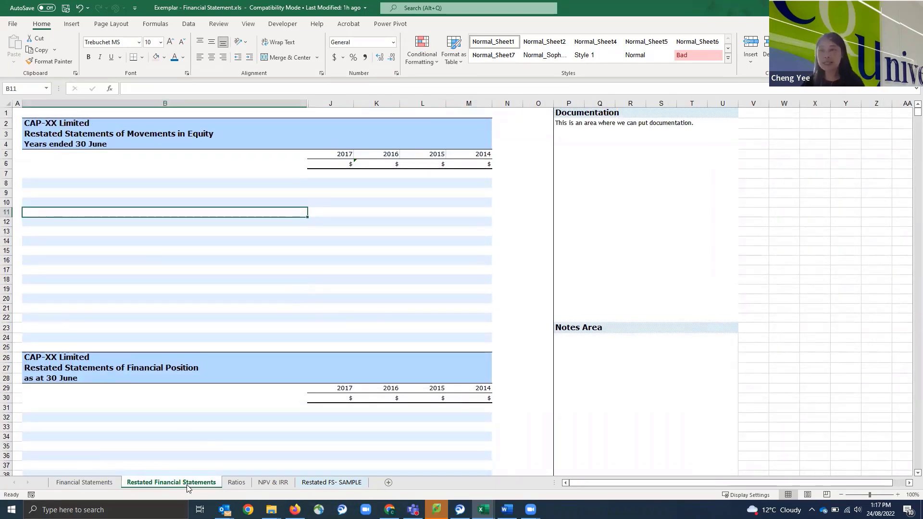
left_click(86, 483)
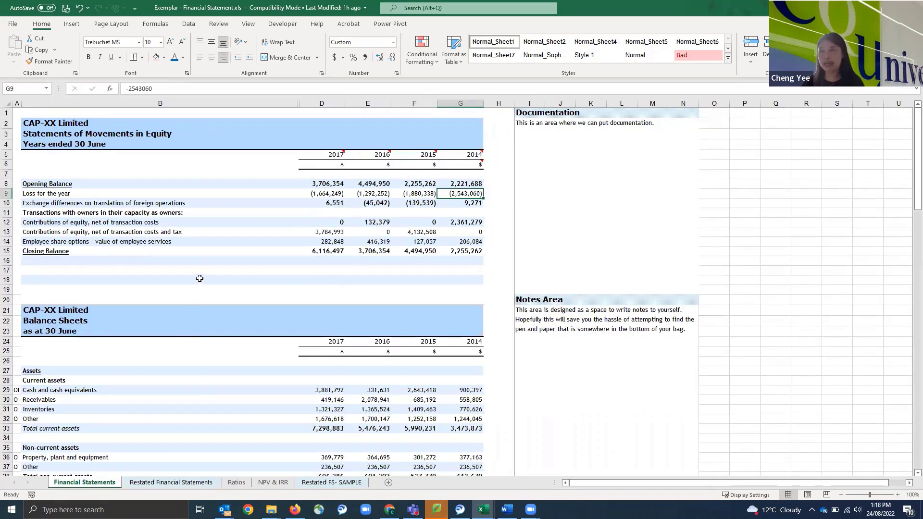
left_click(162, 482)
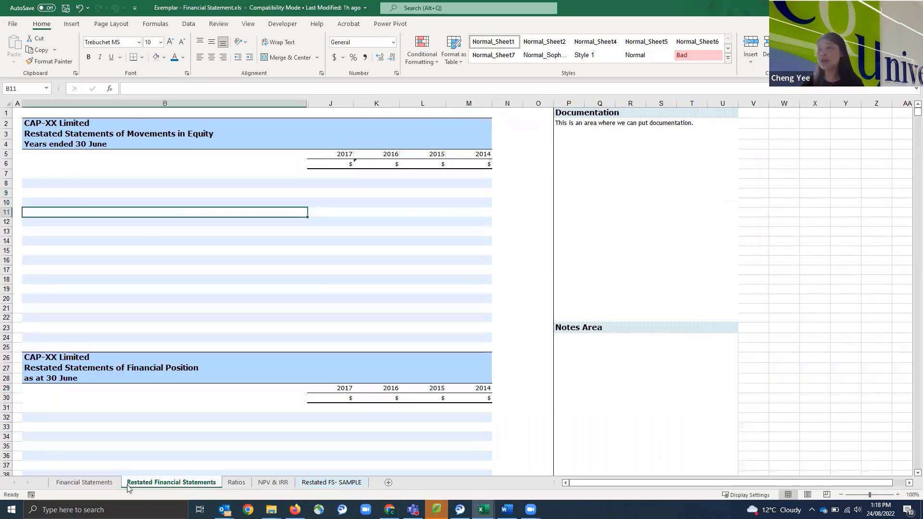
left_click(81, 486)
key("ctrl+Page_Down")
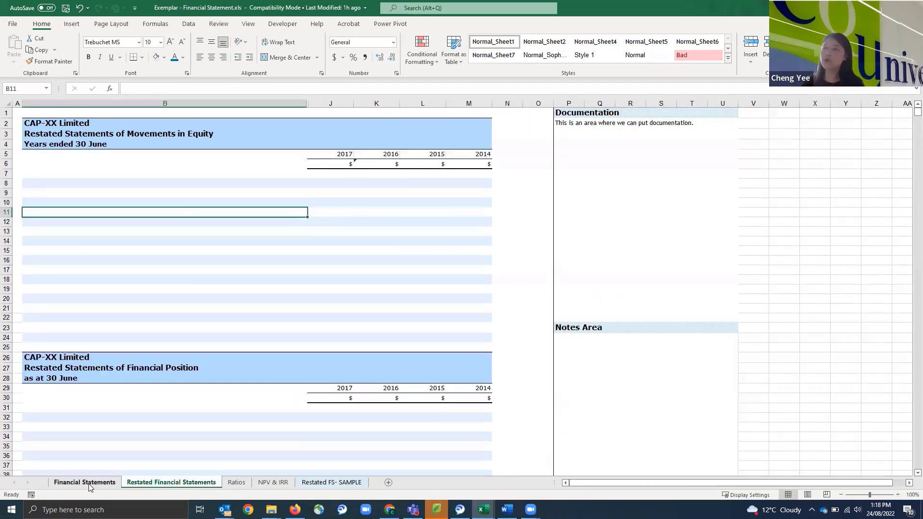
left_click(89, 487)
left_click(167, 485)
left_click(90, 486)
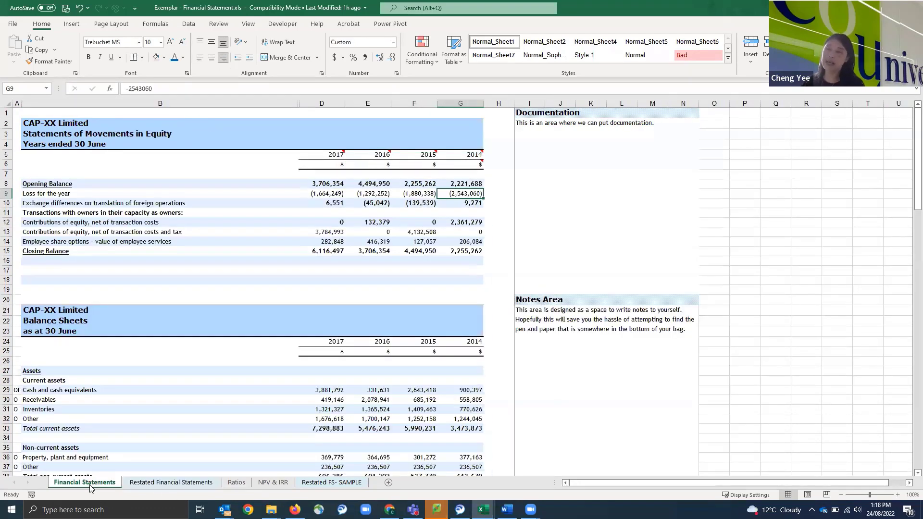
left_click(173, 487)
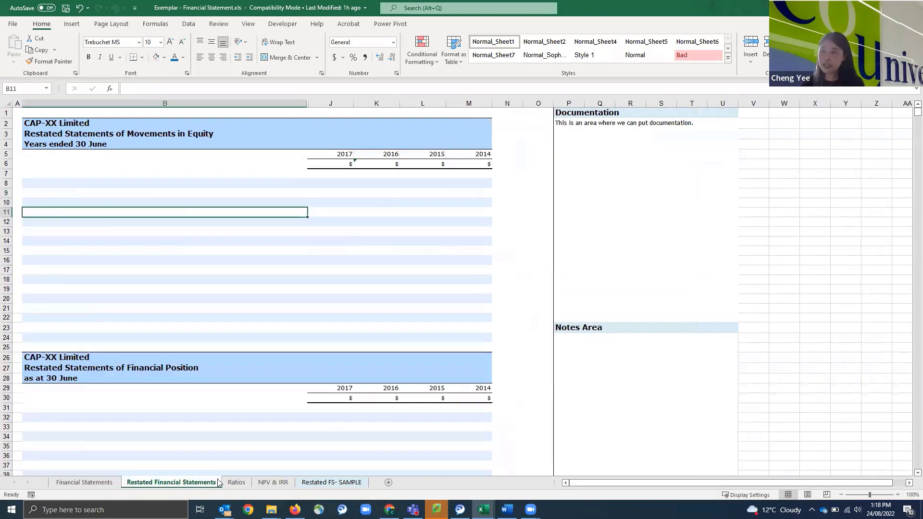
- Match cell B8 on Restated Financial Statements with the Opening Balance and Loss for the year labels in B8:B9 on Financial Statements
left_click(121, 189)
left_click(123, 184)
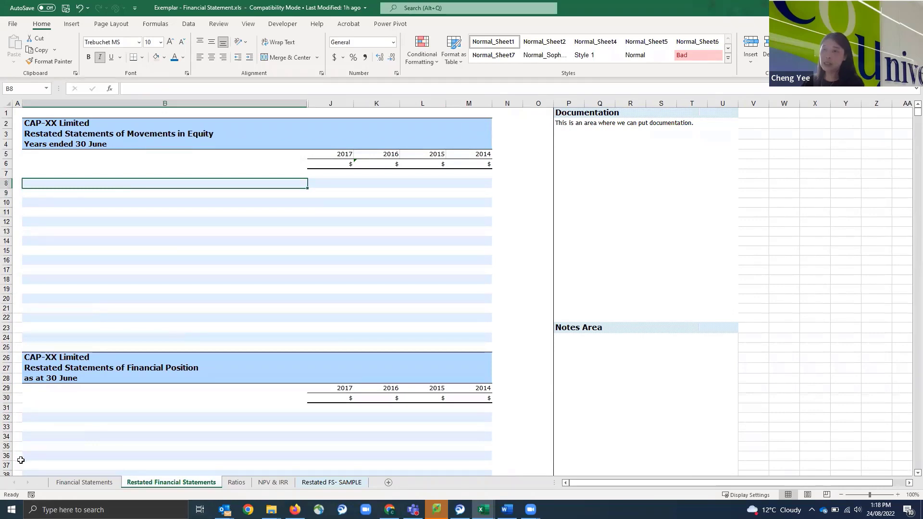
left_click(88, 484)
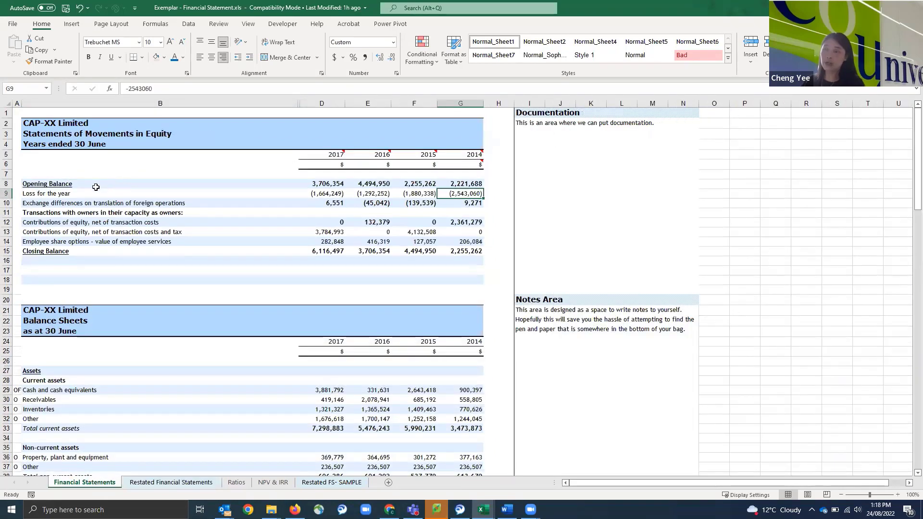
left_click(95, 187)
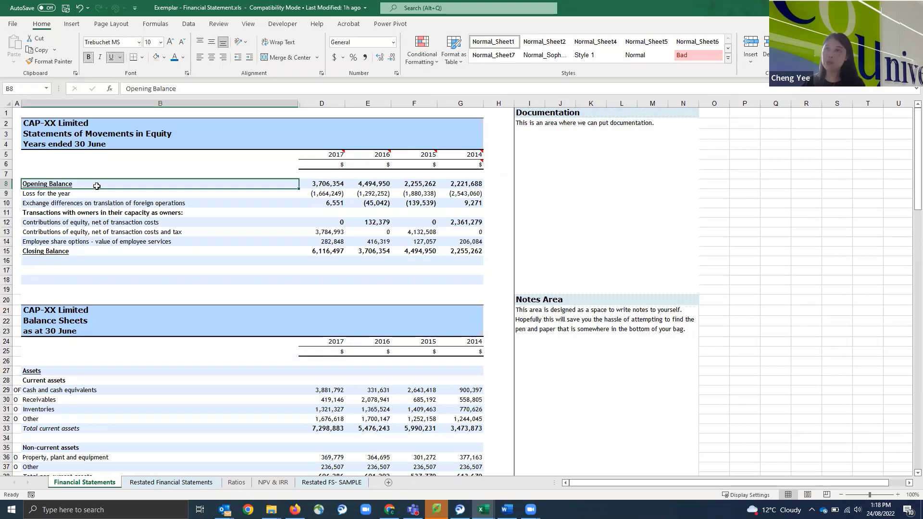
left_click(96, 193)
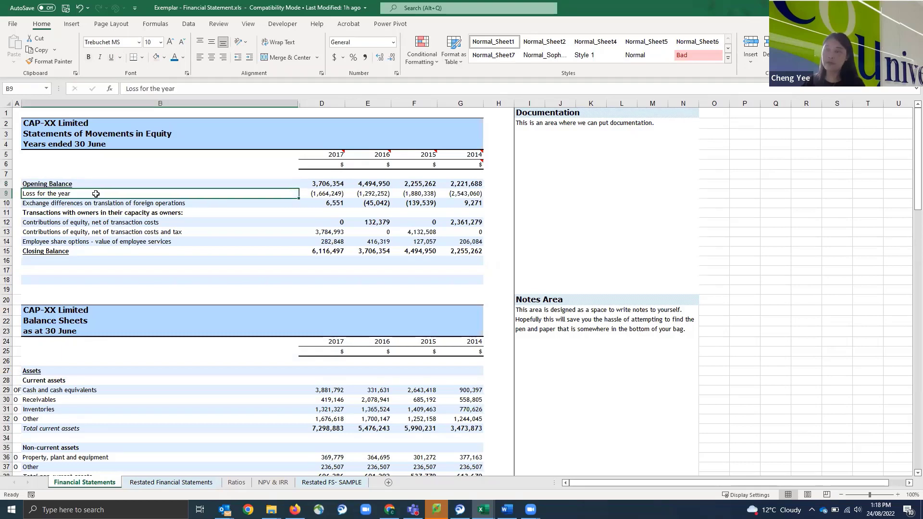
left_click(159, 483)
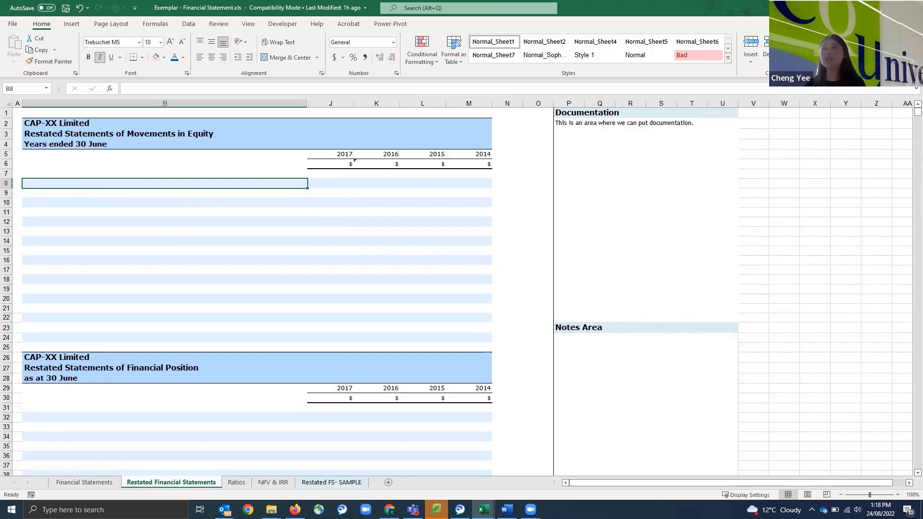
left_click(81, 484)
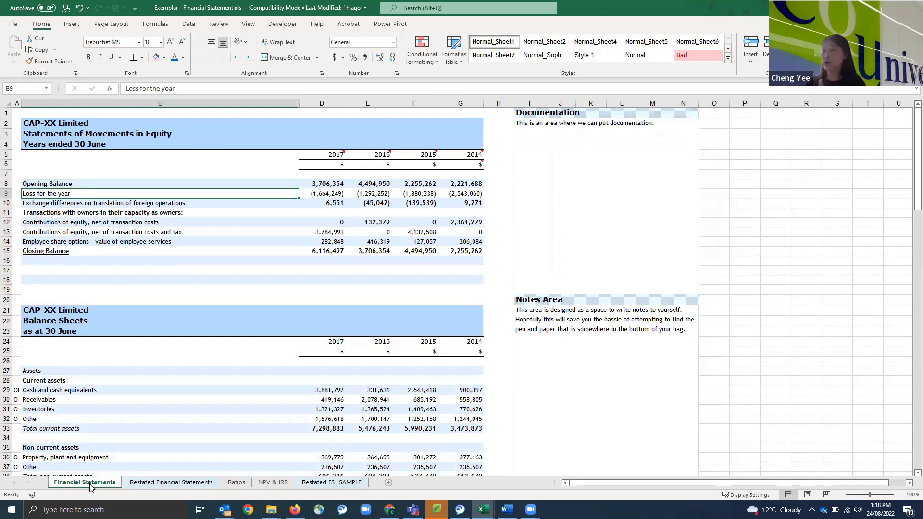
left_click(158, 483)
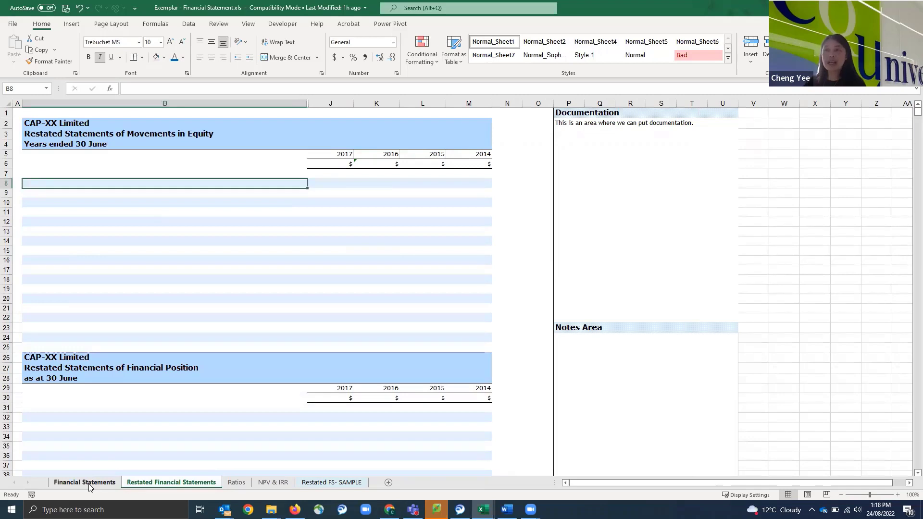
left_click(88, 486)
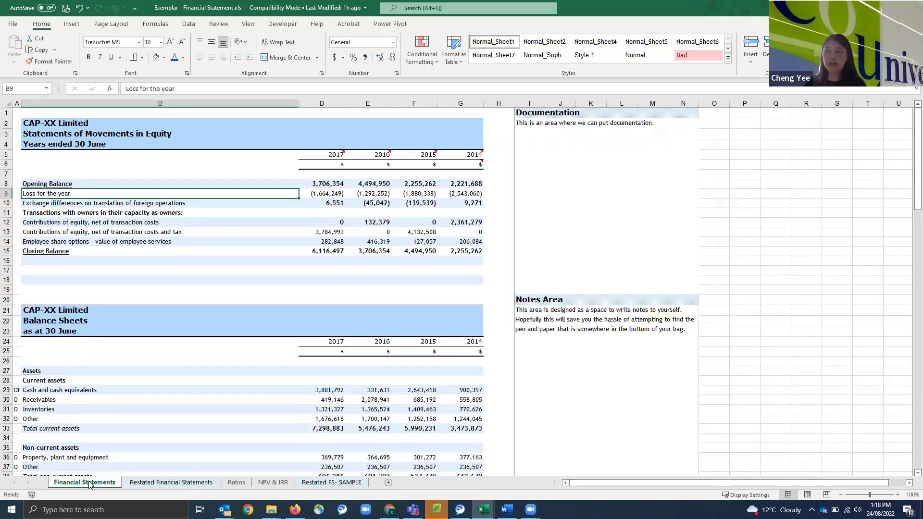
- Link cell B8 on Restated Financial Statements to the Opening Balance label in B8 on Financial Statements and check its formula
left_click(149, 486)
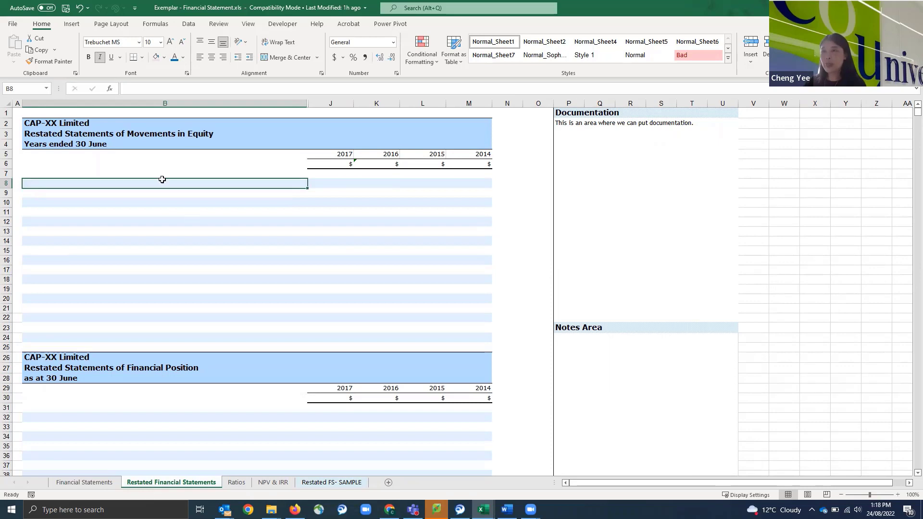
type("=")
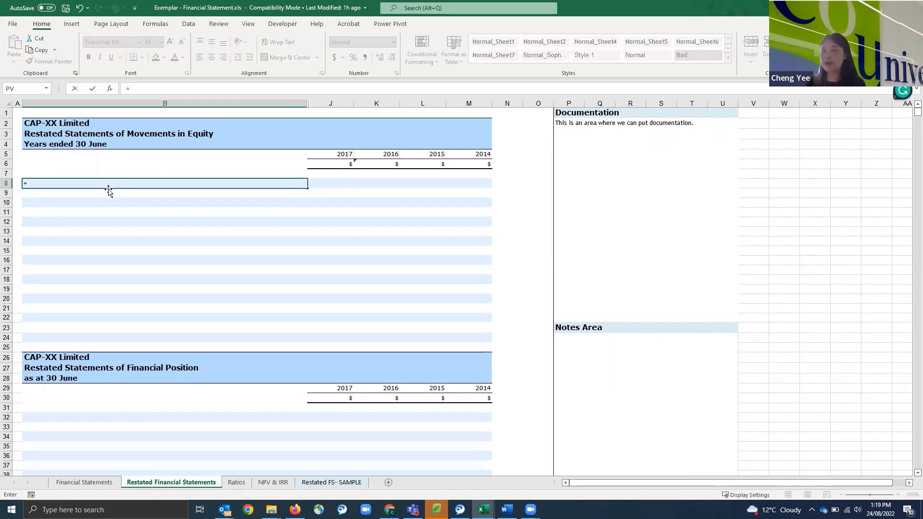
left_click(92, 483)
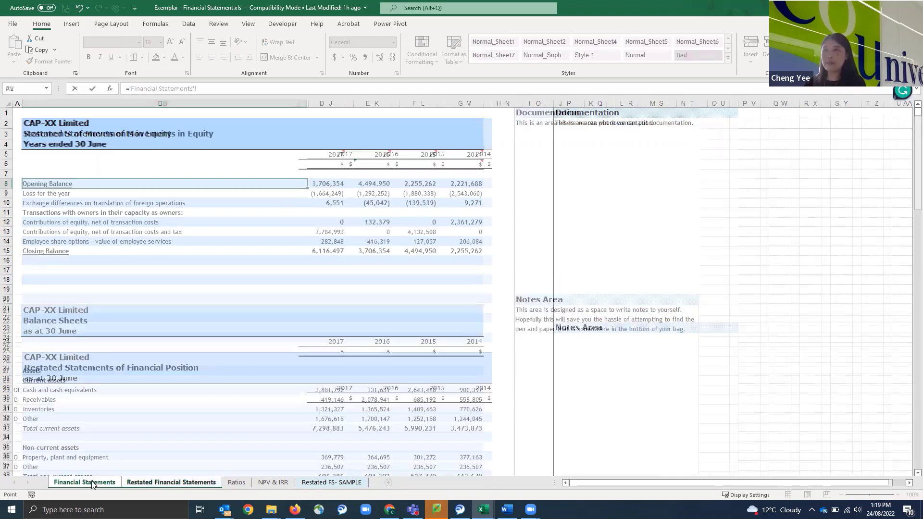
left_click(91, 184)
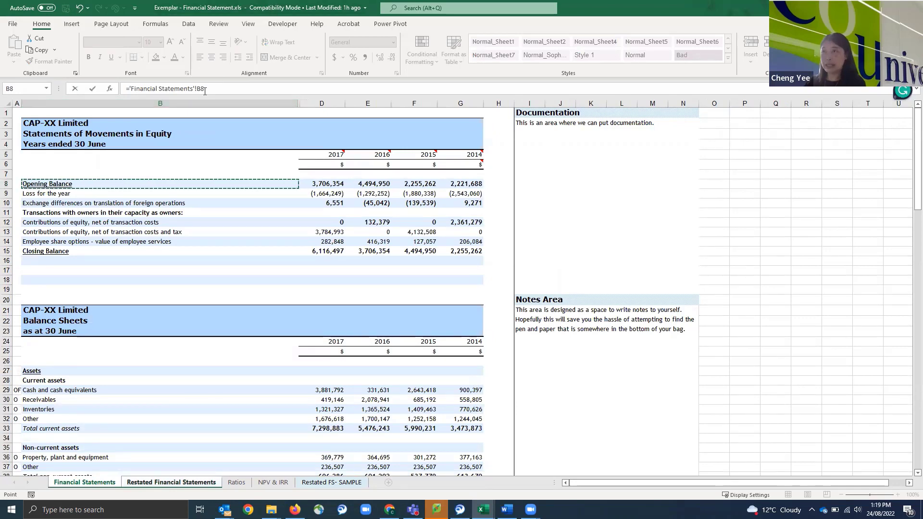
key("Return")
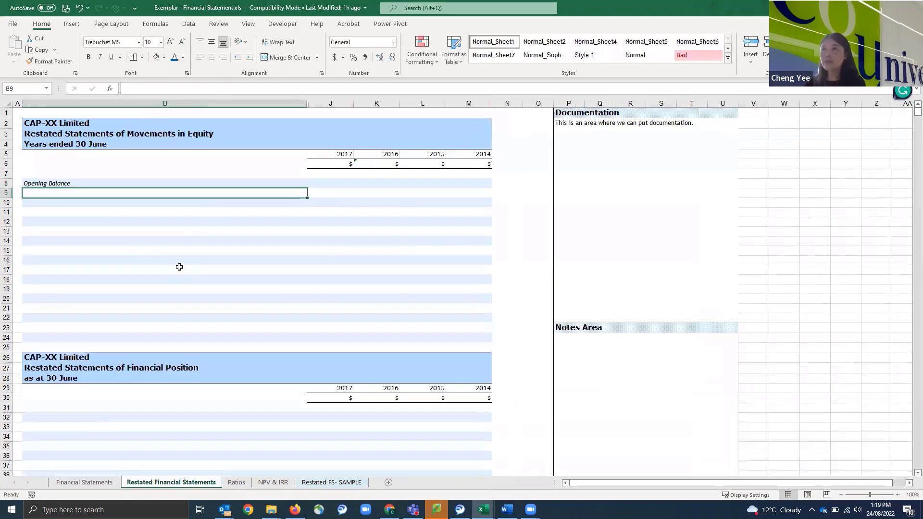
left_click(106, 185)
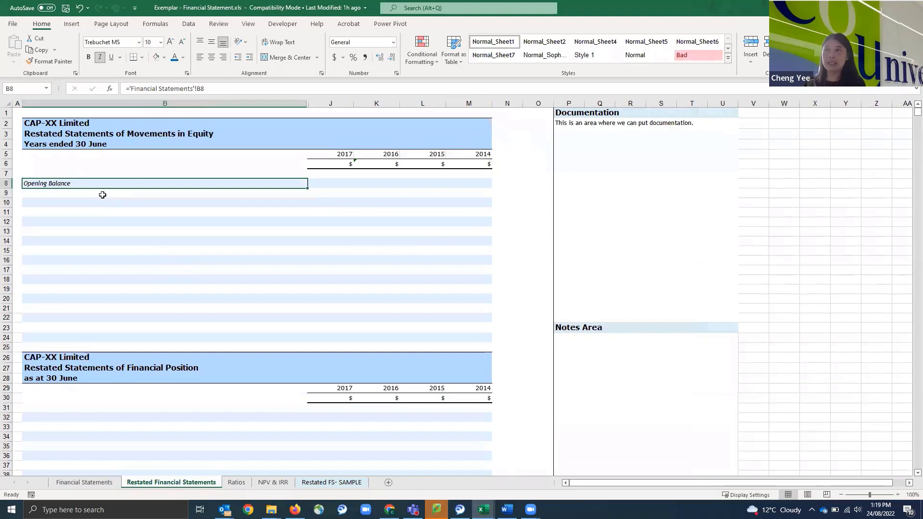
- Link cell B9 on Restated Financial Statements to the Loss for the year label in B9 on Financial Statements
left_click(103, 195)
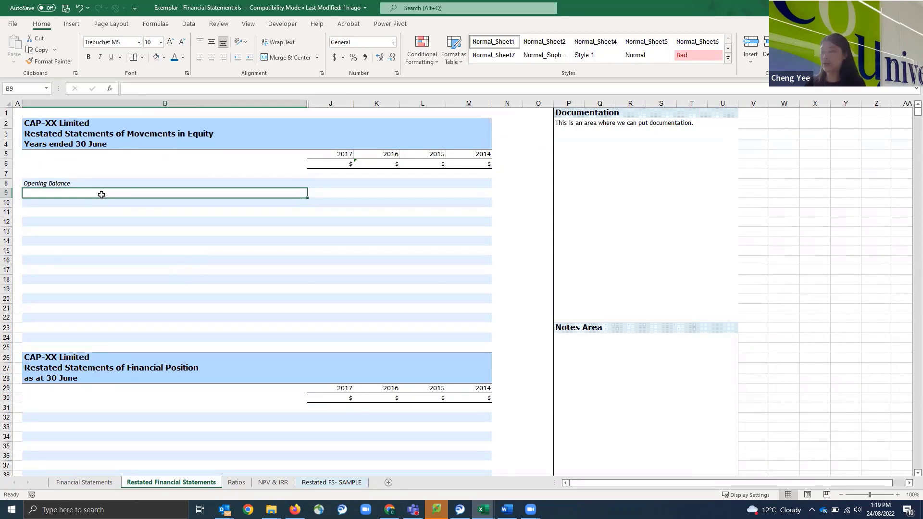
type("=")
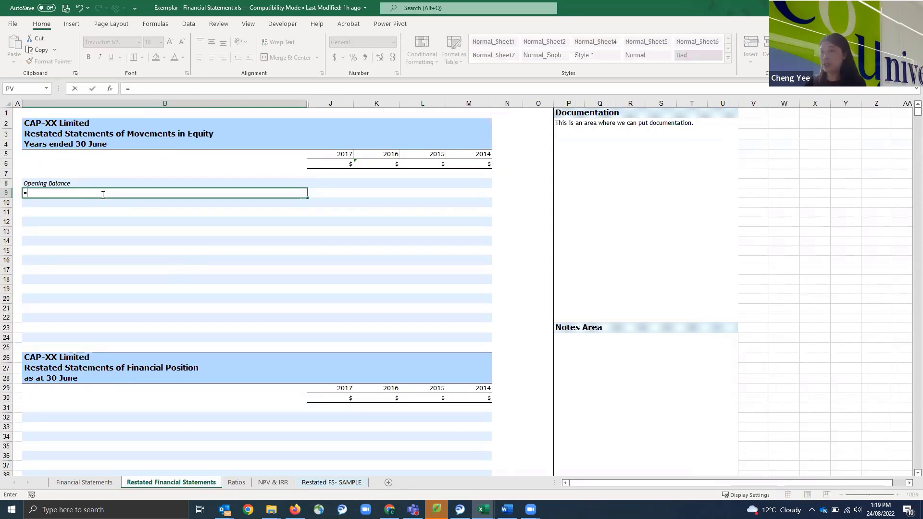
left_click(89, 487)
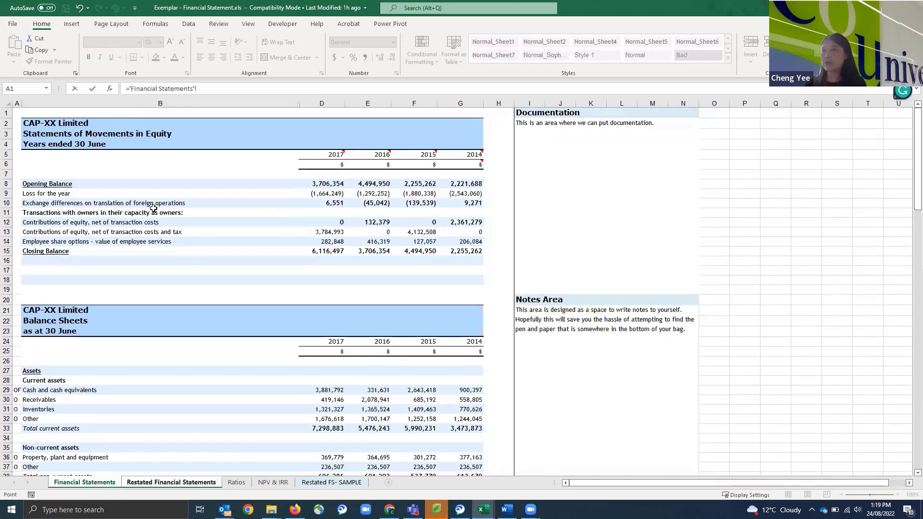
left_click(115, 194)
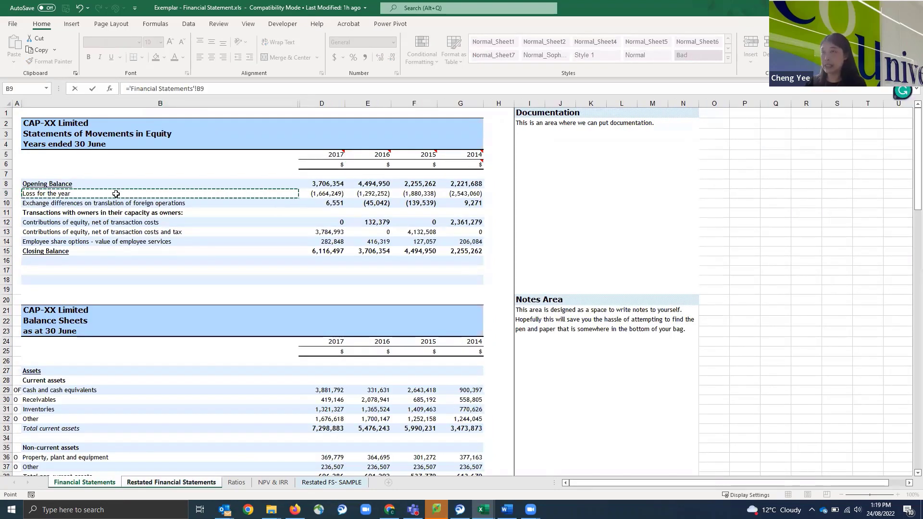
key("Return")
- Review the formulas in B8 and B9 on Restated Financial Statements and compare the sheet with Financial Statements
left_click(119, 185)
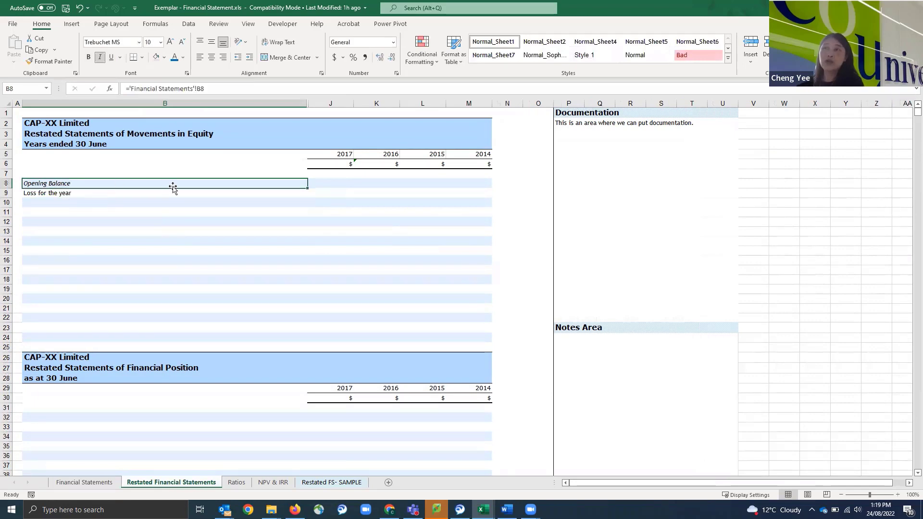
left_click(173, 193)
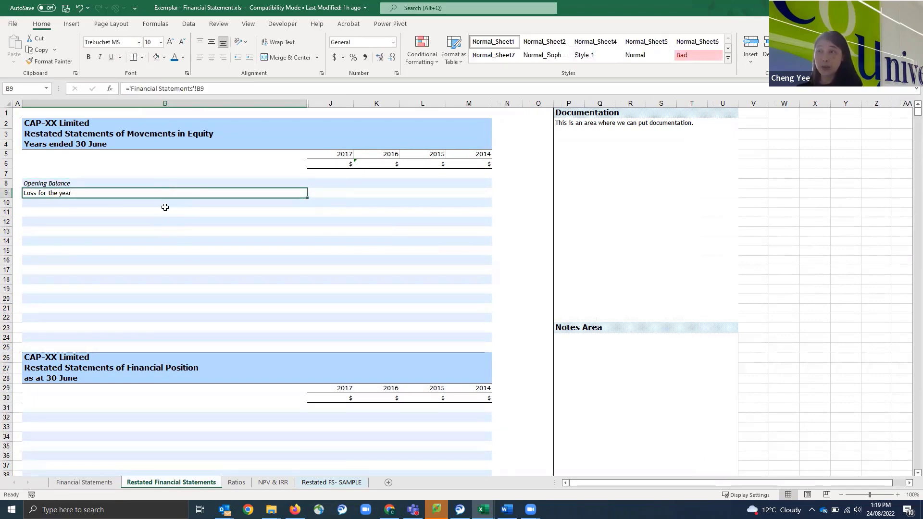
left_click(85, 483)
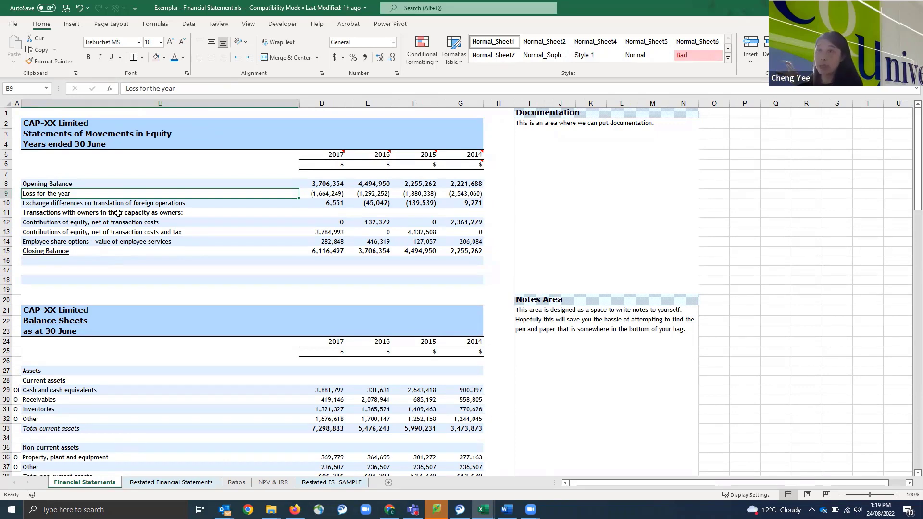
left_click(181, 484)
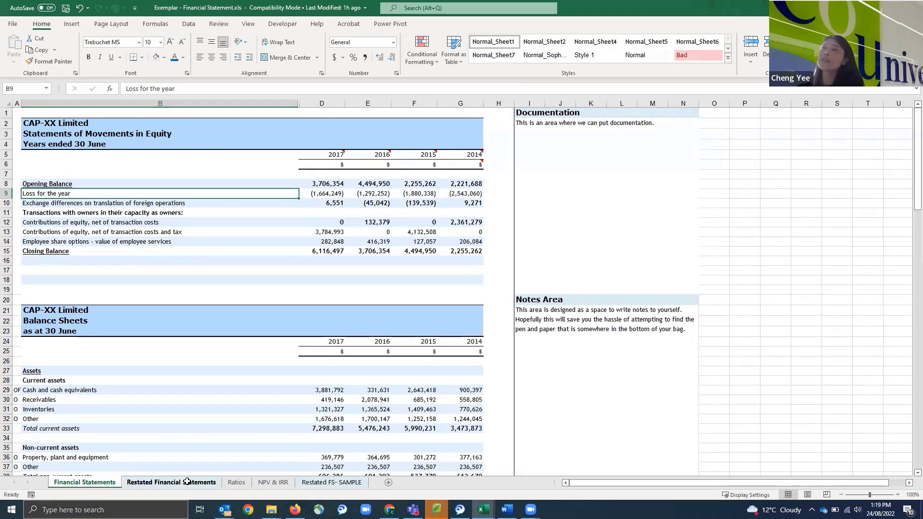
left_click(194, 183)
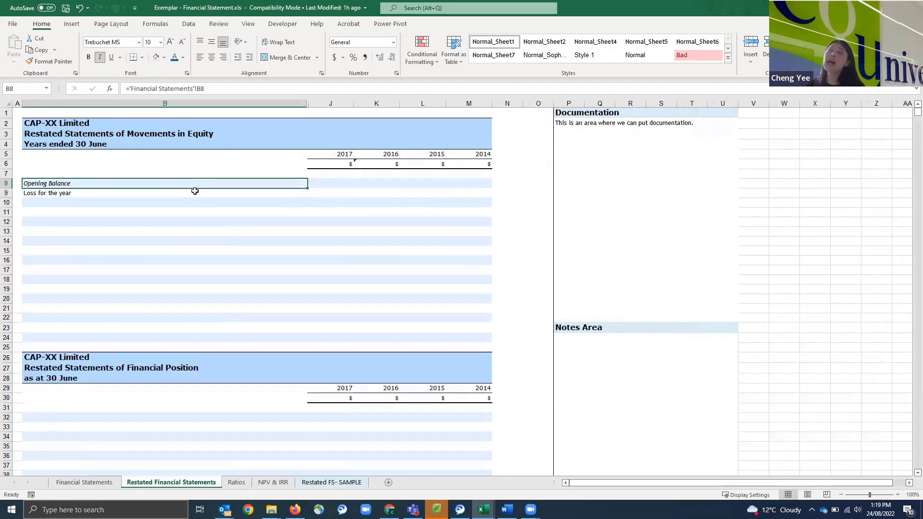
left_click(194, 192)
left_click(84, 484)
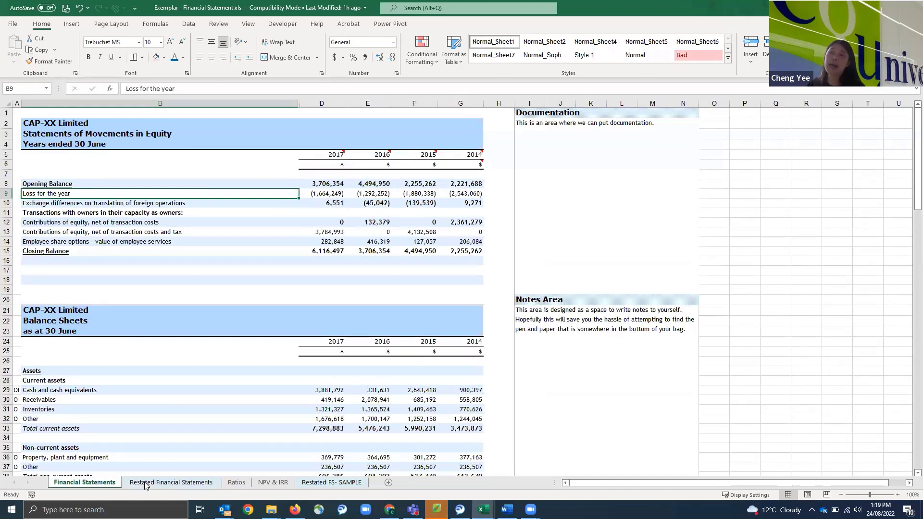
key("ctrl+Page_Down")
left_click(89, 484)
left_click(177, 482)
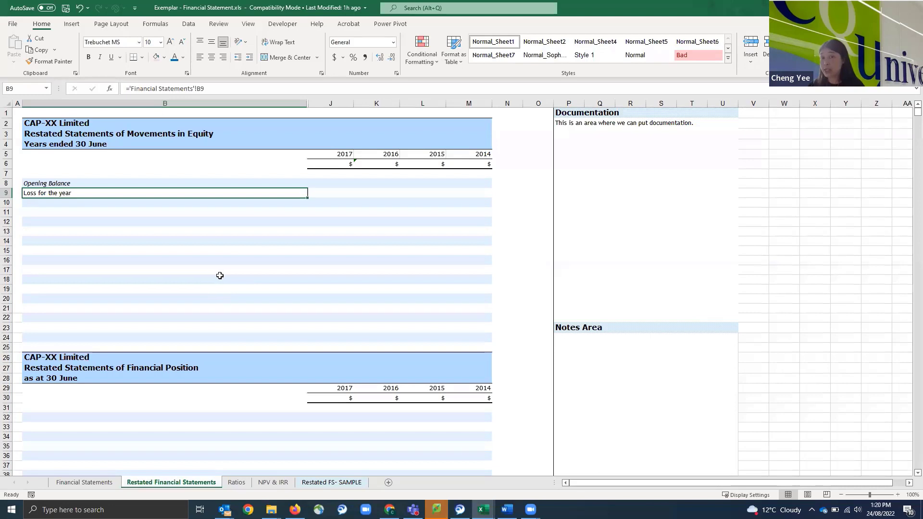
- Create a second window of the Exemplar - Financial Statement.xls workbook and check the list of open windows
left_click(249, 24)
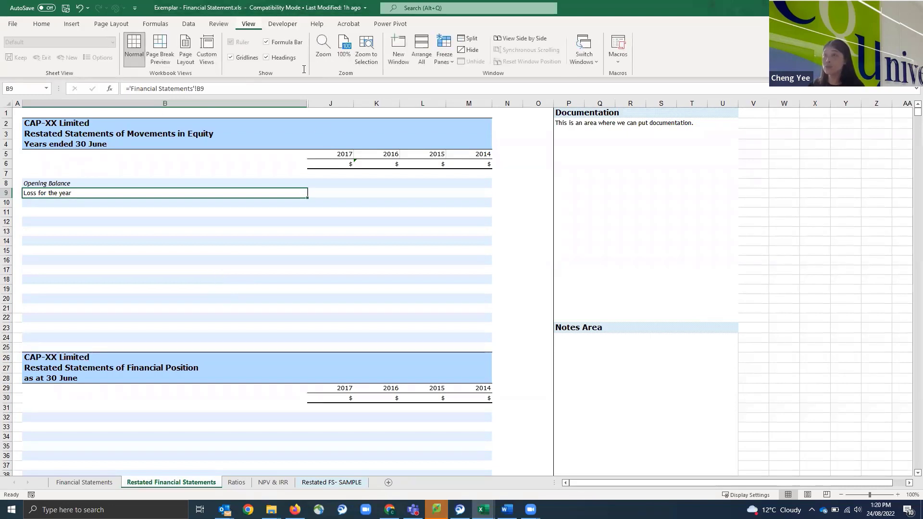
left_click(399, 58)
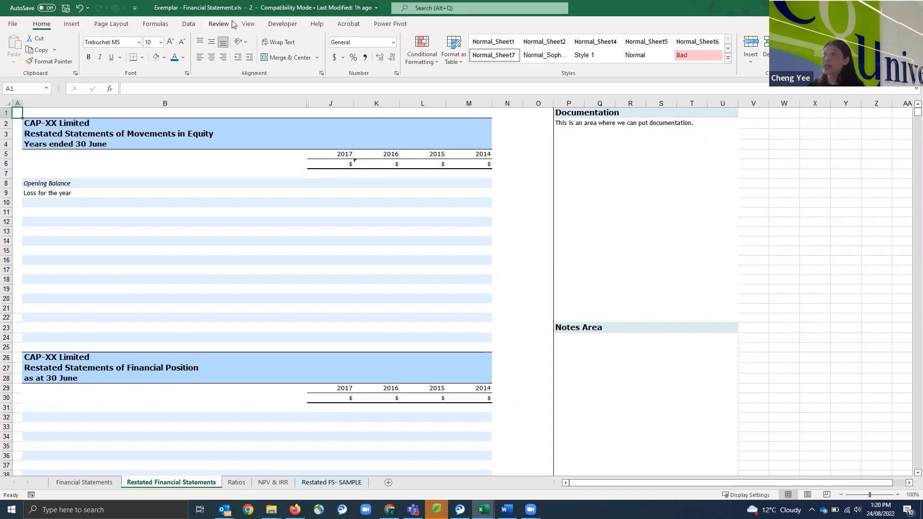
left_click(249, 25)
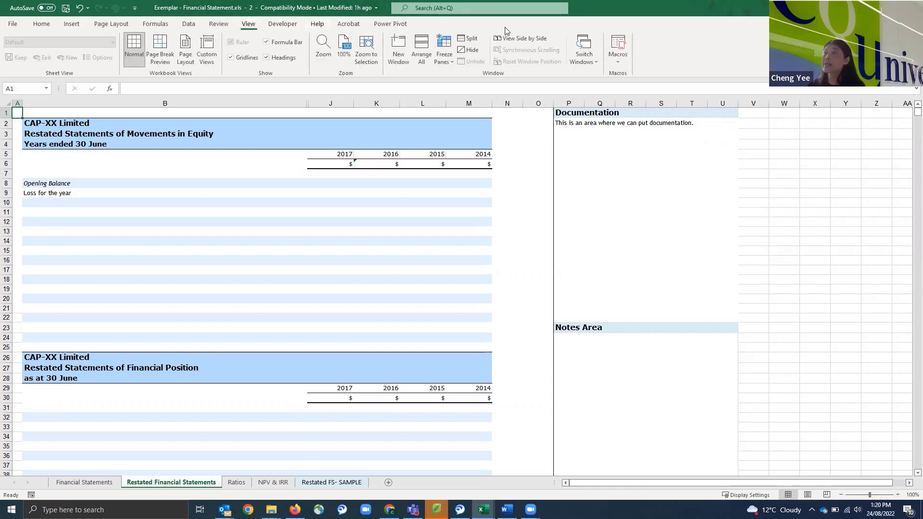
left_click(598, 62)
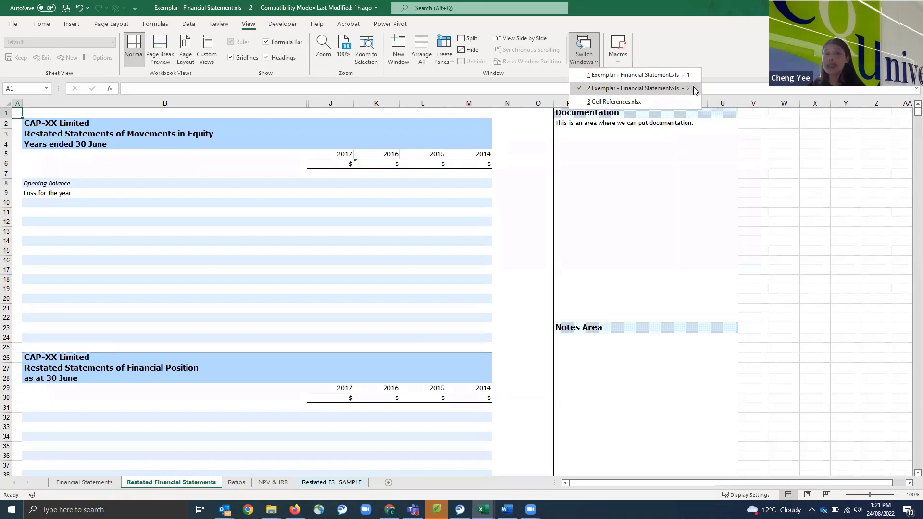
left_click(729, 59)
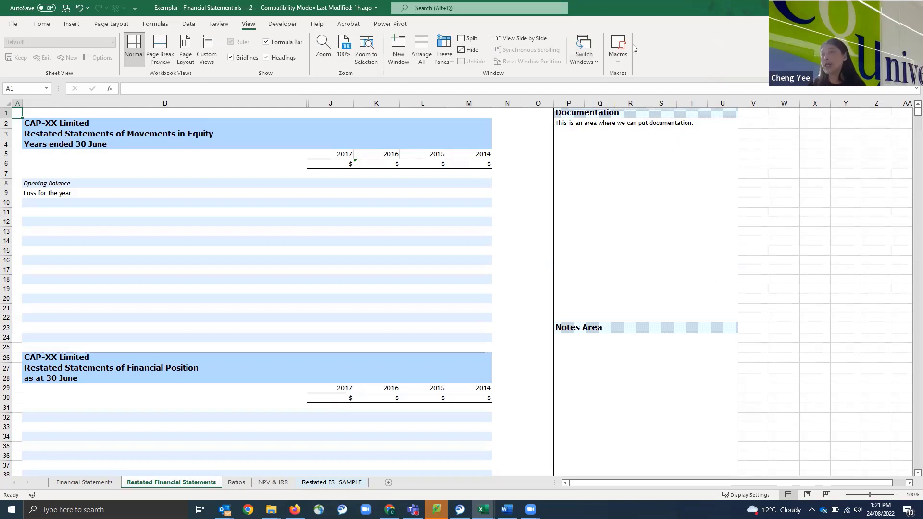
- Alternate between workbook windows 1 and 2, ending with the Financial Statements sheet displayed in window 1
left_click(597, 61)
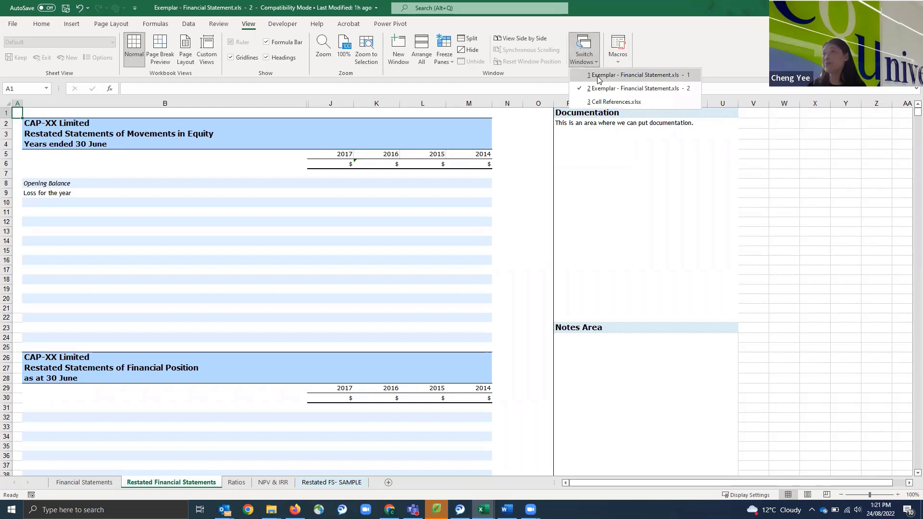
left_click(599, 77)
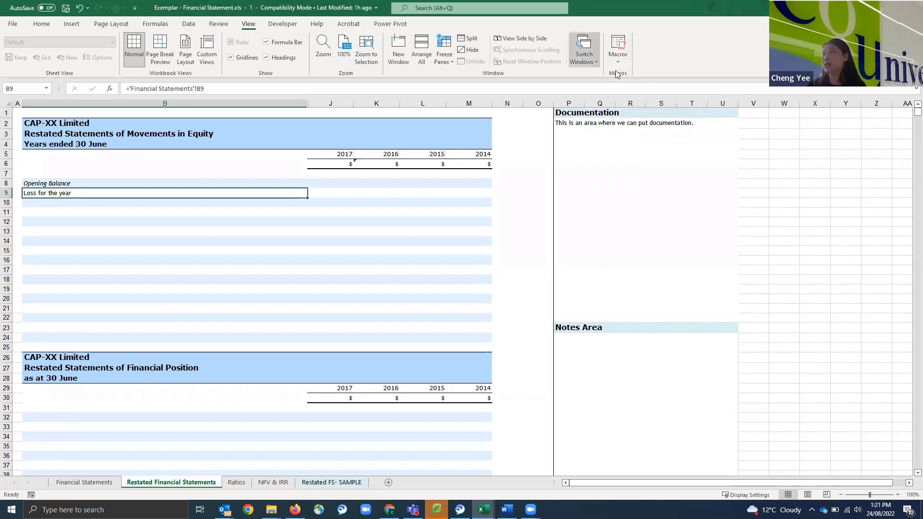
left_click(584, 51)
left_click(598, 86)
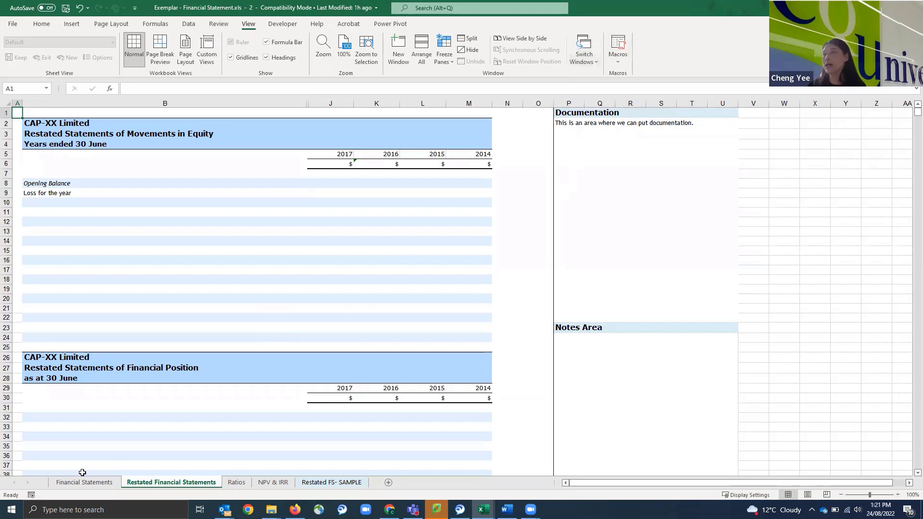
left_click(599, 63)
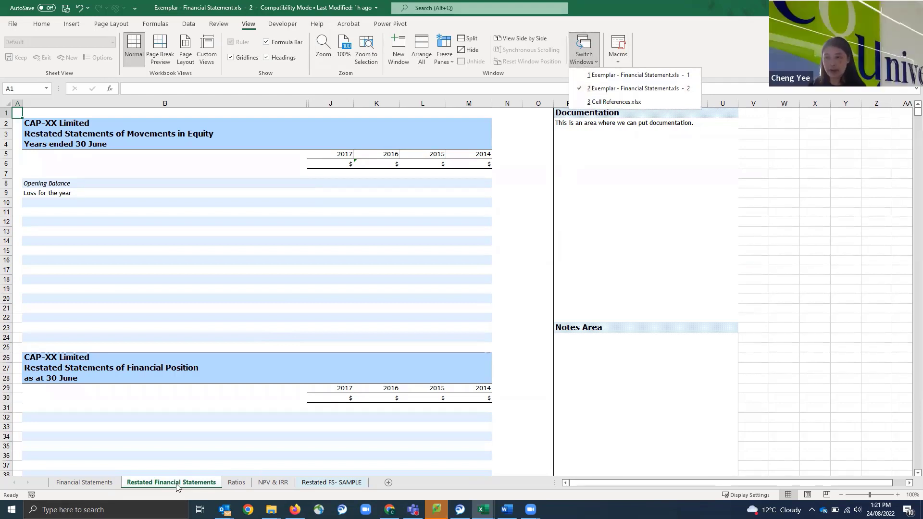
left_click(596, 75)
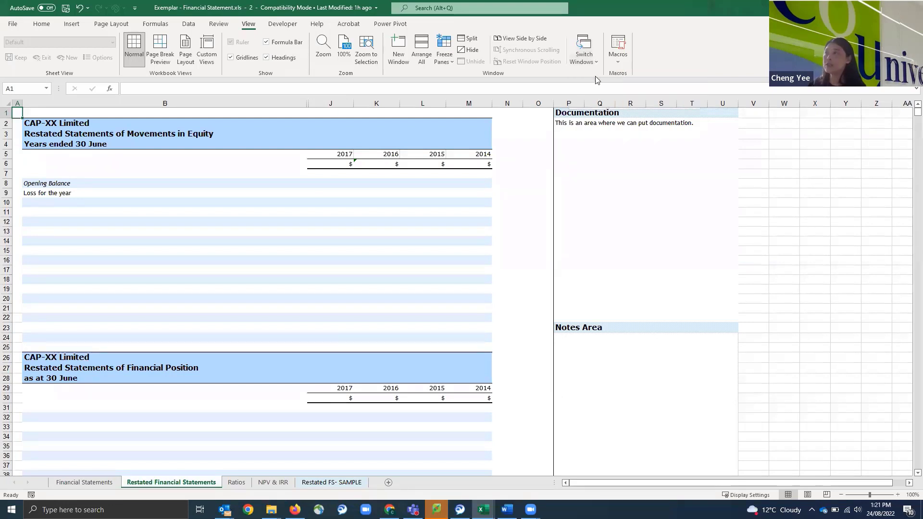
left_click(87, 485)
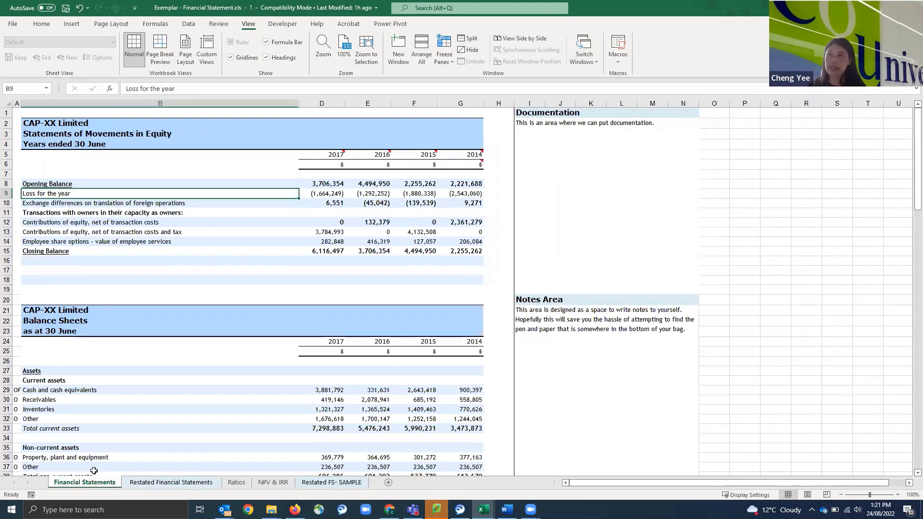
left_click(598, 66)
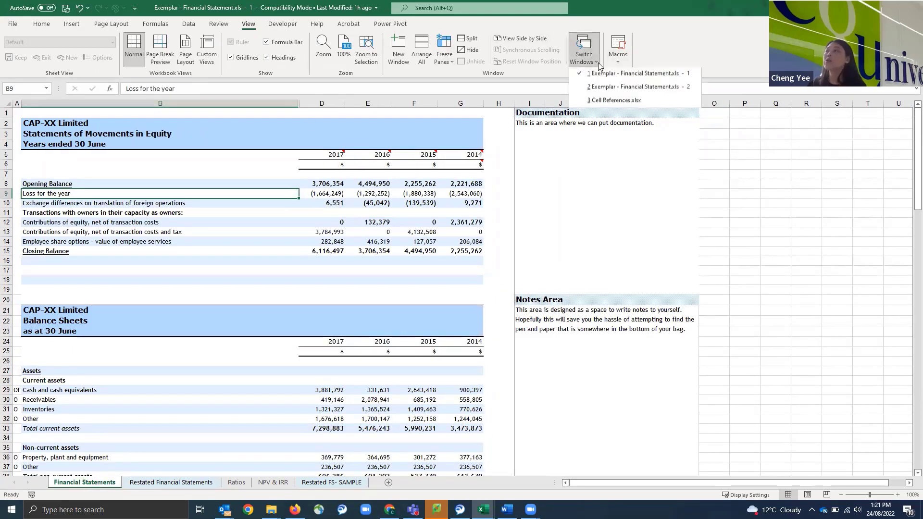
left_click(683, 50)
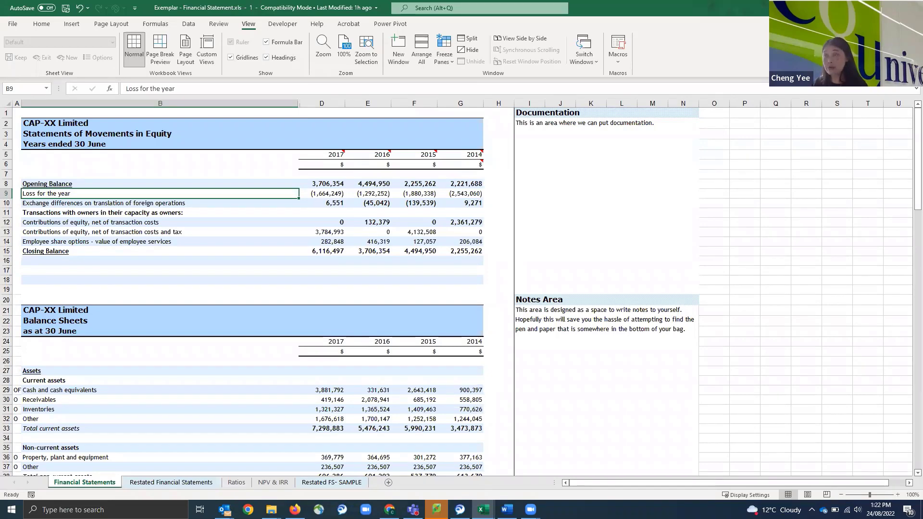
- Arrange the two workbook windows side by side, with Financial Statements in the left half of the screen and Restated Financial Statements in the right half
key("alt+w")
key("b")
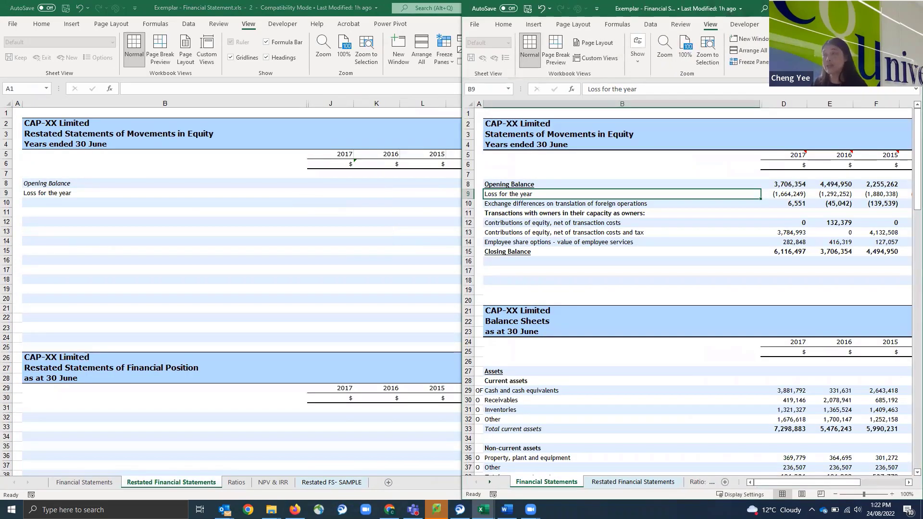
key("alt+w")
key("b")
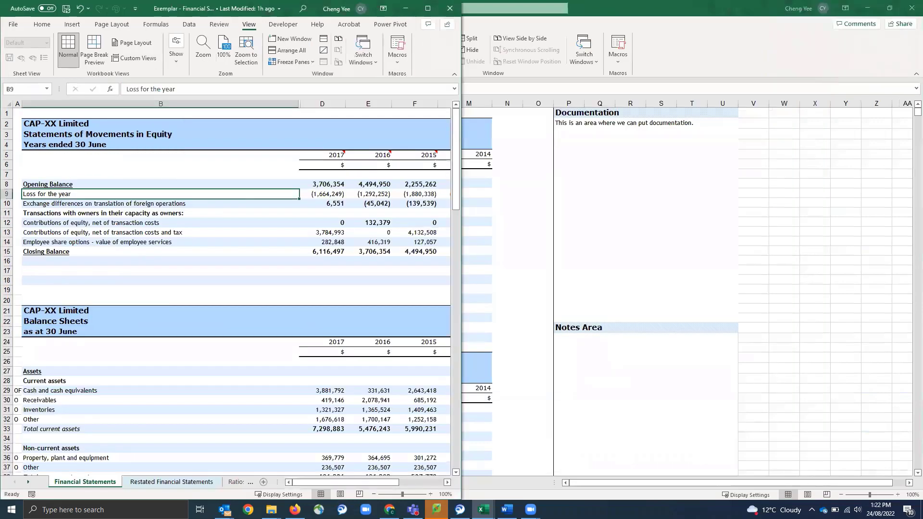
key("alt+w")
key("b")
key("alt+w")
key("b")
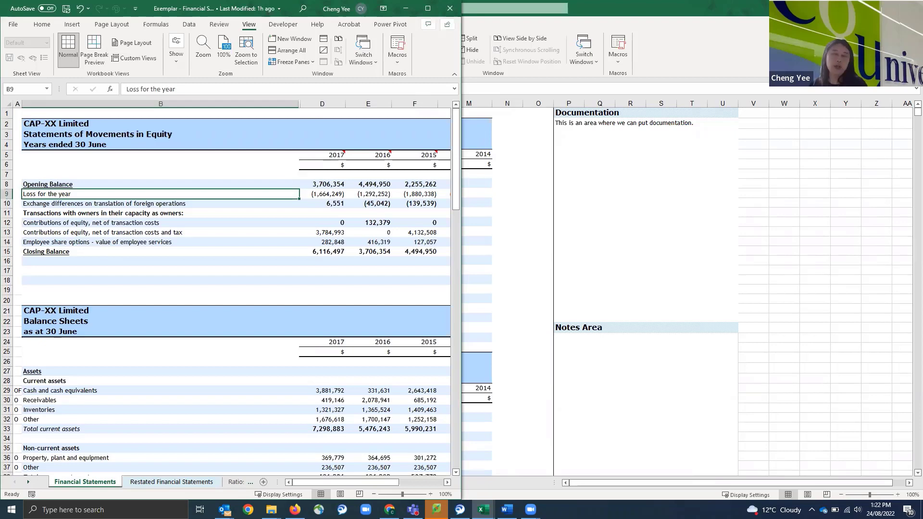
key("super+Left")
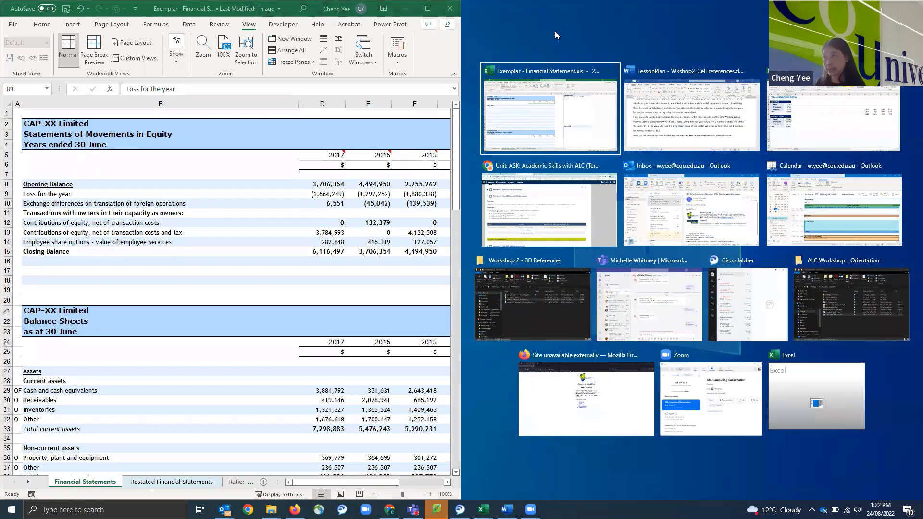
left_click(549, 108)
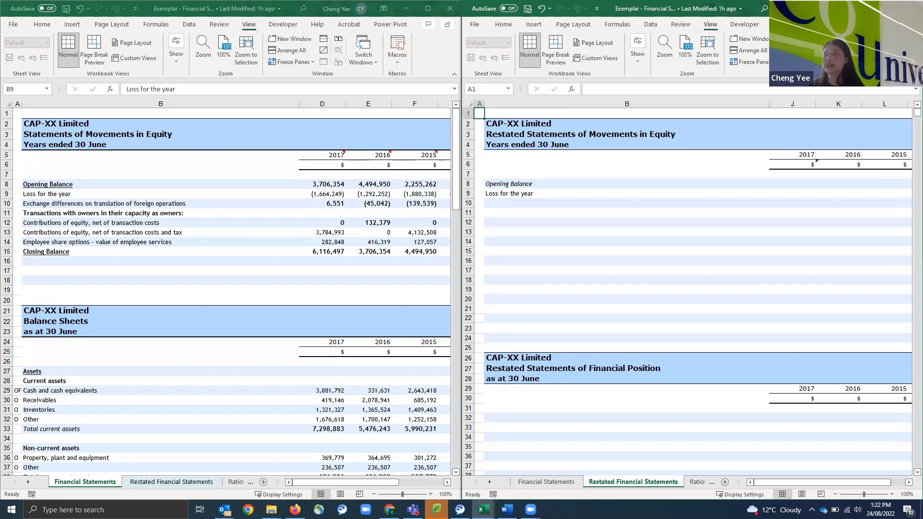
- Link the 2017 Opening Balance in J8 of Restated Financial Statements to cell D8 on the Financial Statements sheet
left_click(79, 483)
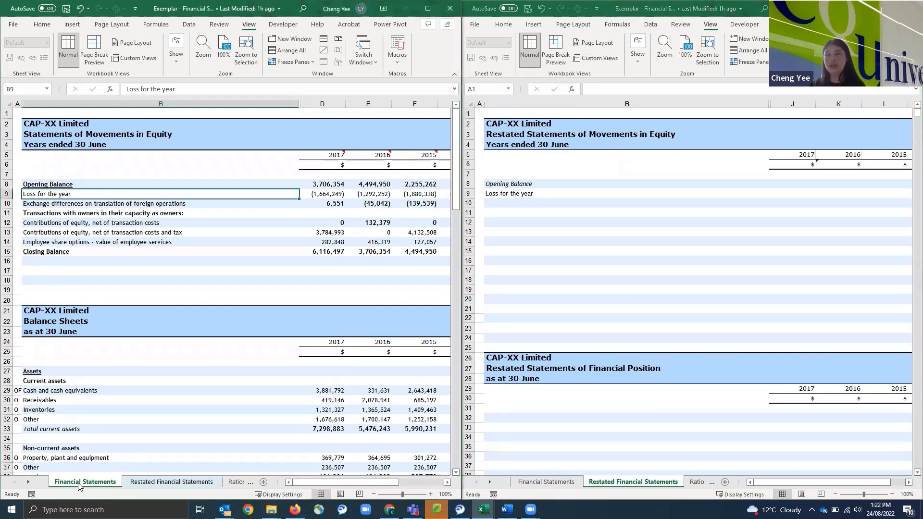
left_click(625, 487)
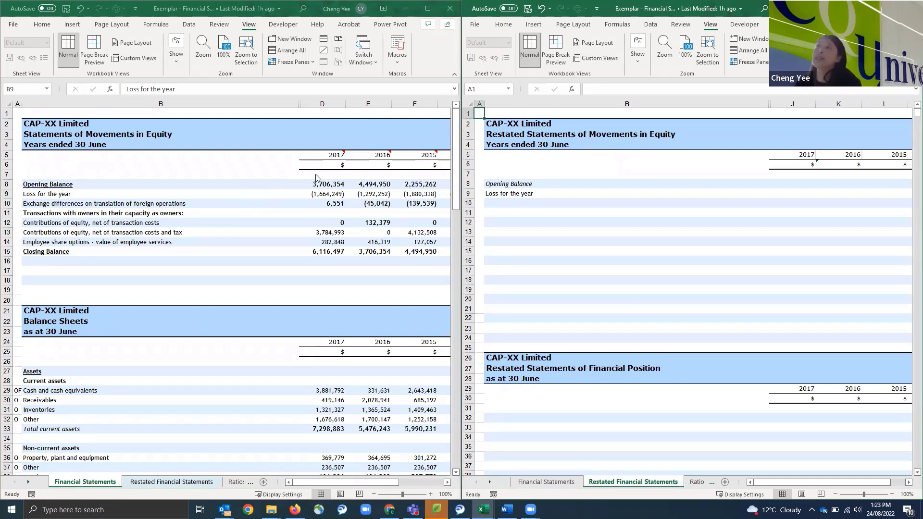
left_click(783, 183)
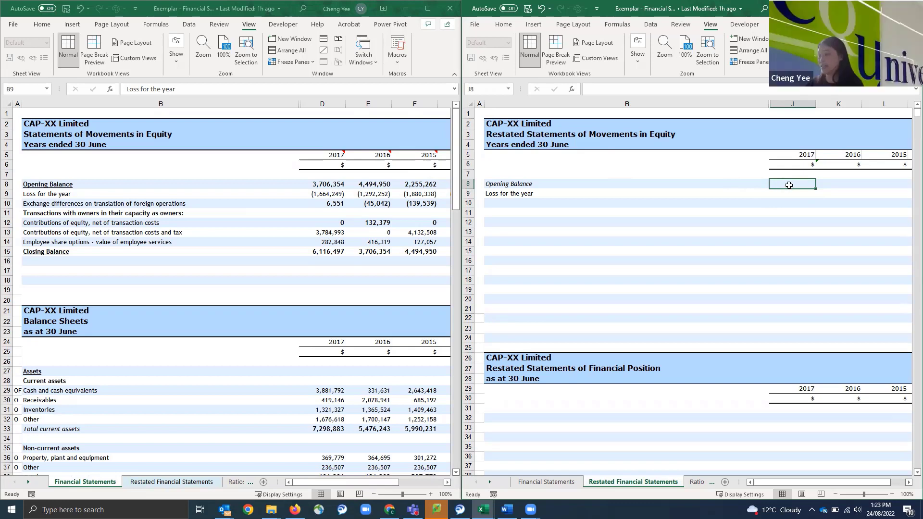
type("=")
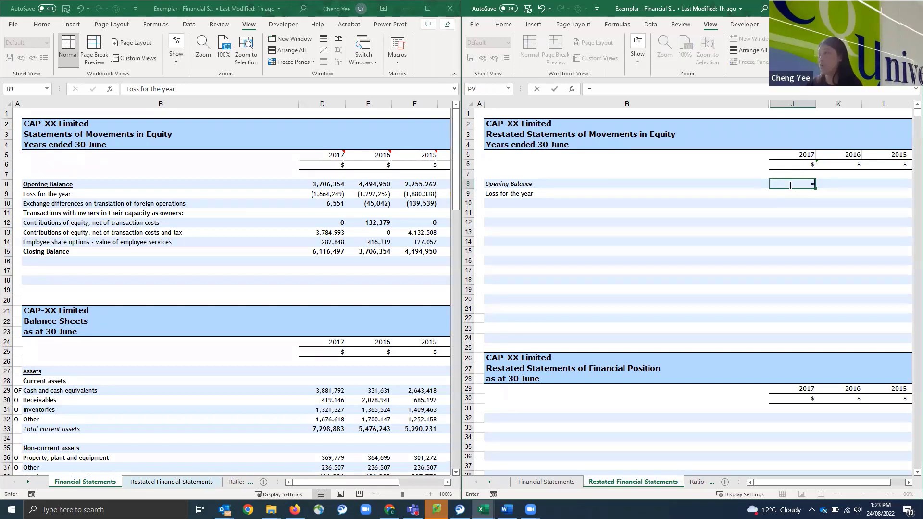
left_click(330, 185)
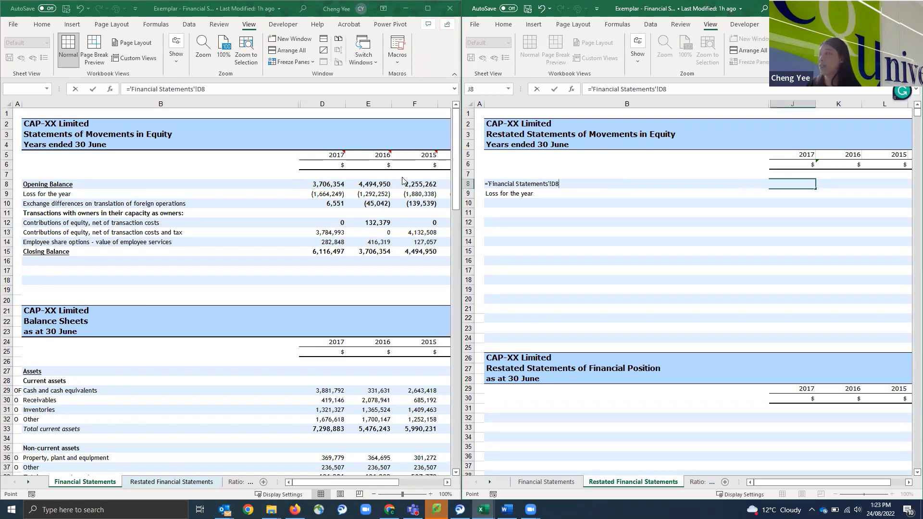
key("Return")
- Fill the Opening Balance link from J8 across the 2016 to 2014 columns, ending at M8
left_click(798, 185)
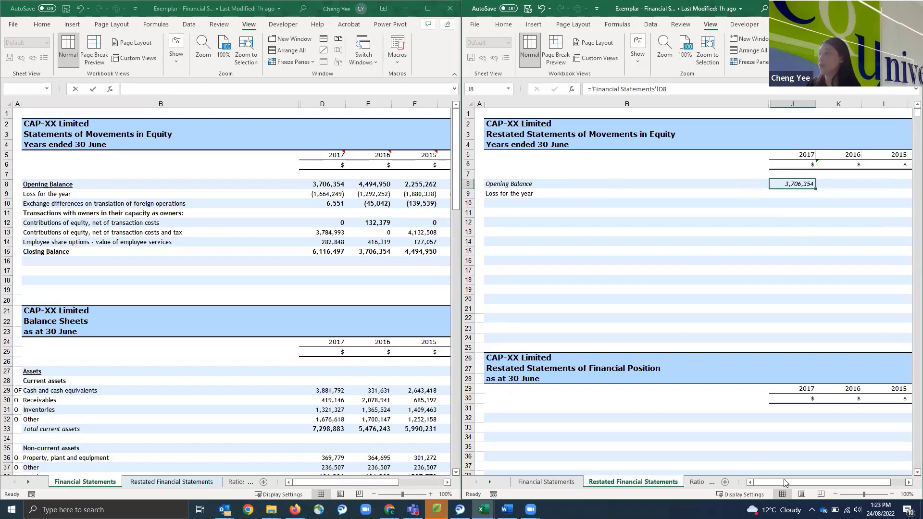
left_click_drag(785, 481, 655, 191)
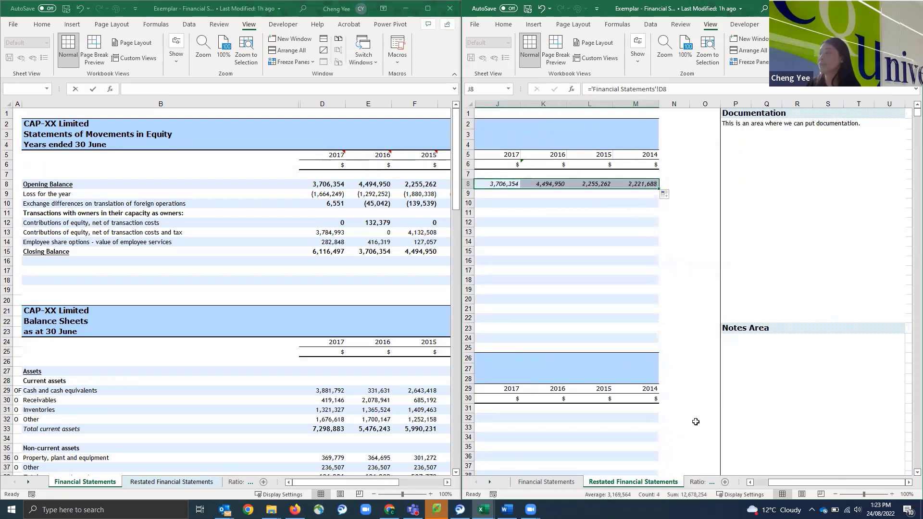
left_click(760, 483)
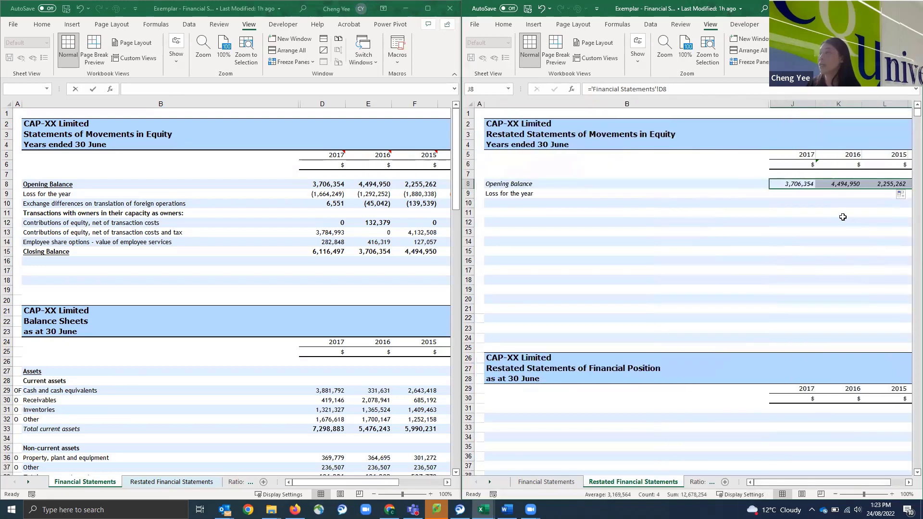
- Link the 2017 Loss for the year in J9 of Restated Financial Statements to cell D9 on Financial Statements
left_click(796, 195)
type("=")
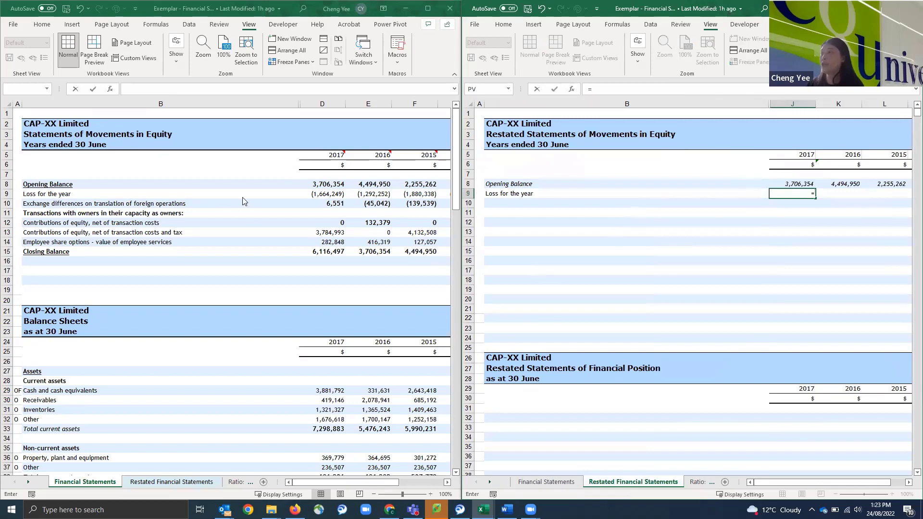
left_click(321, 192)
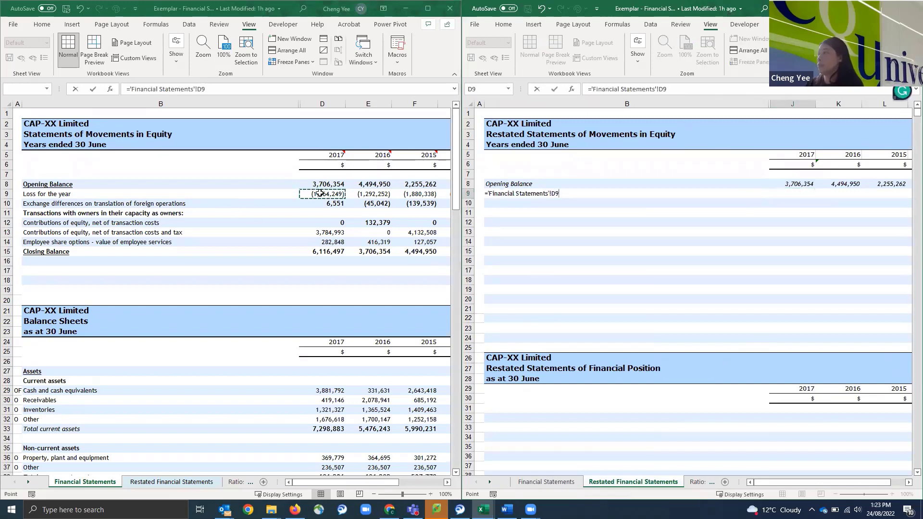
key("Return")
- Fill the Loss for the year link from J9 across to M9
left_click(806, 192)
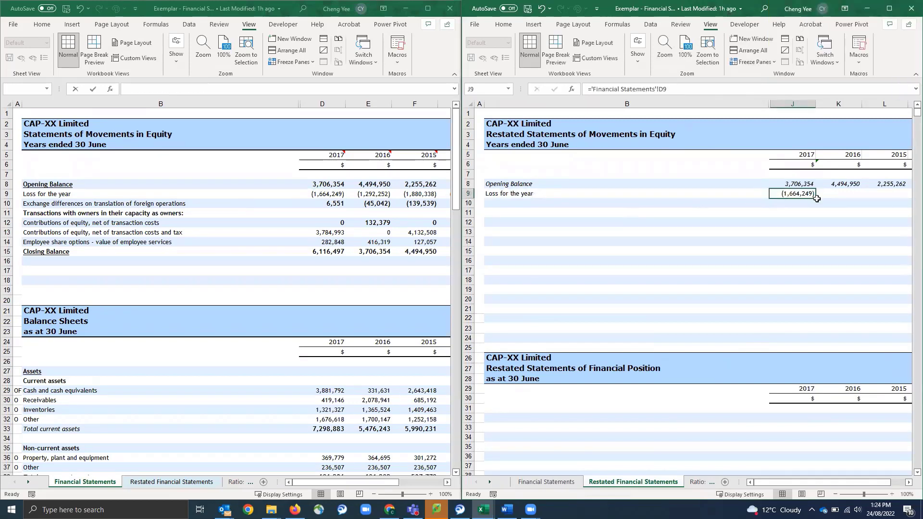
left_click_drag(814, 198, 644, 194)
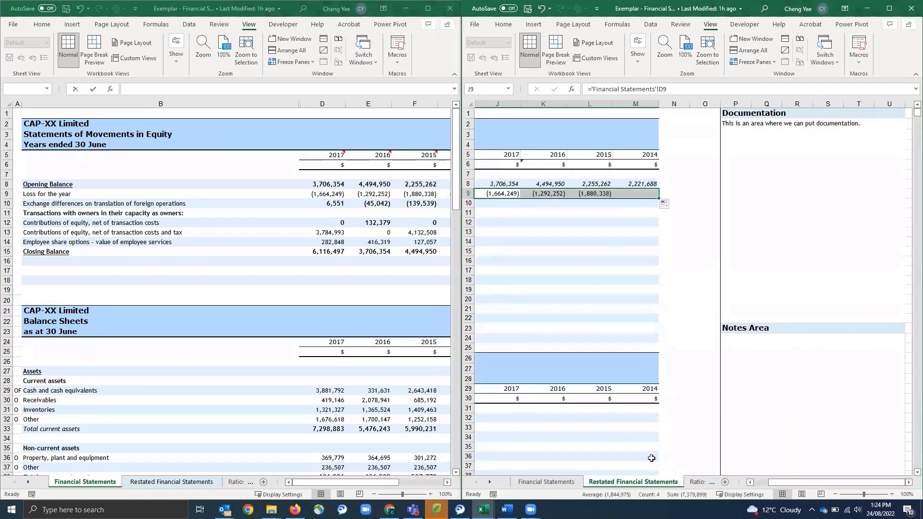
left_click(765, 482)
left_click(776, 202)
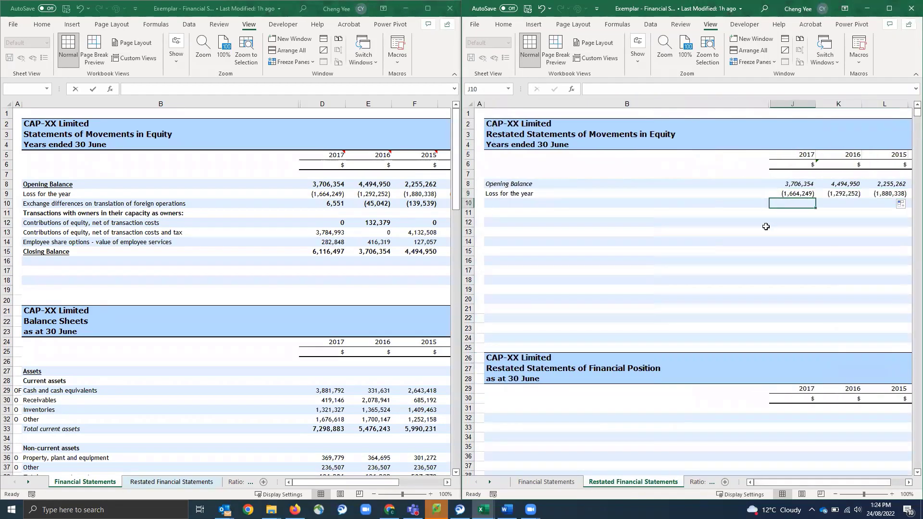
- Save the workbook and check the J8 formula on Restated Financial Statements in the other workbook window
left_click(528, 11)
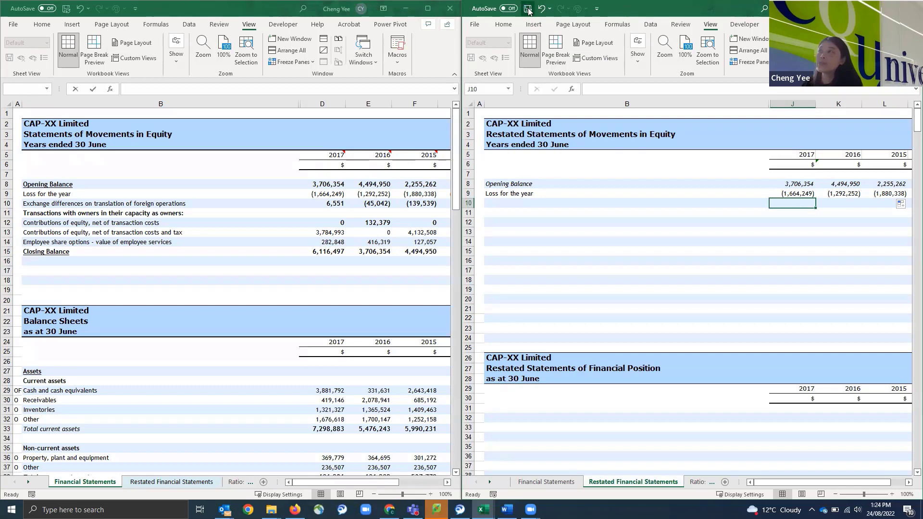
left_click(529, 11)
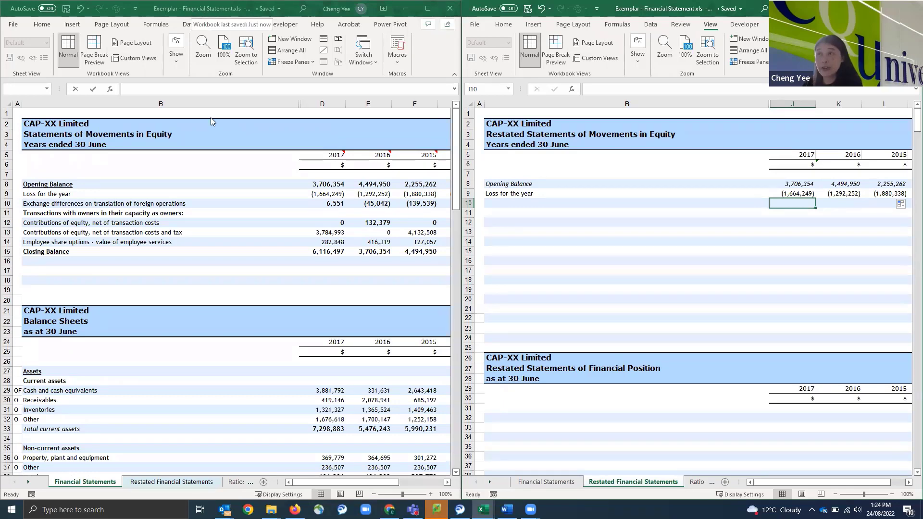
left_click(181, 10)
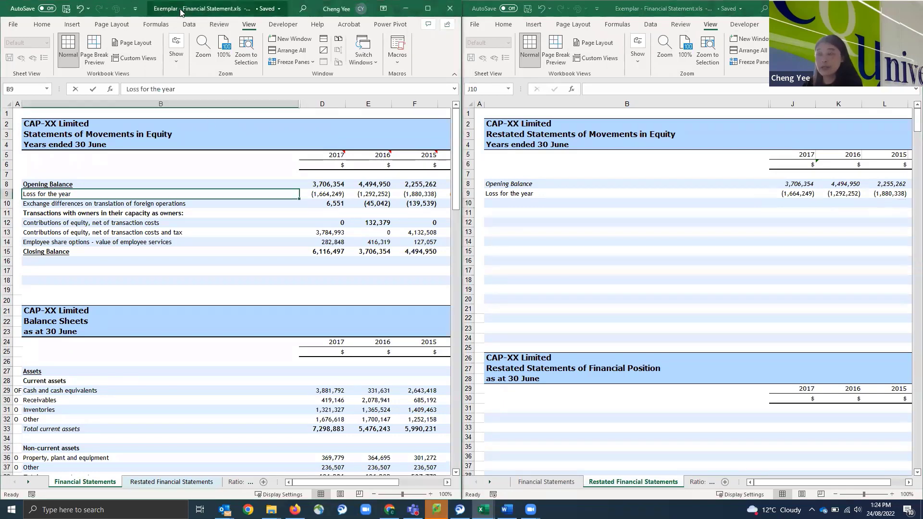
left_click(154, 482)
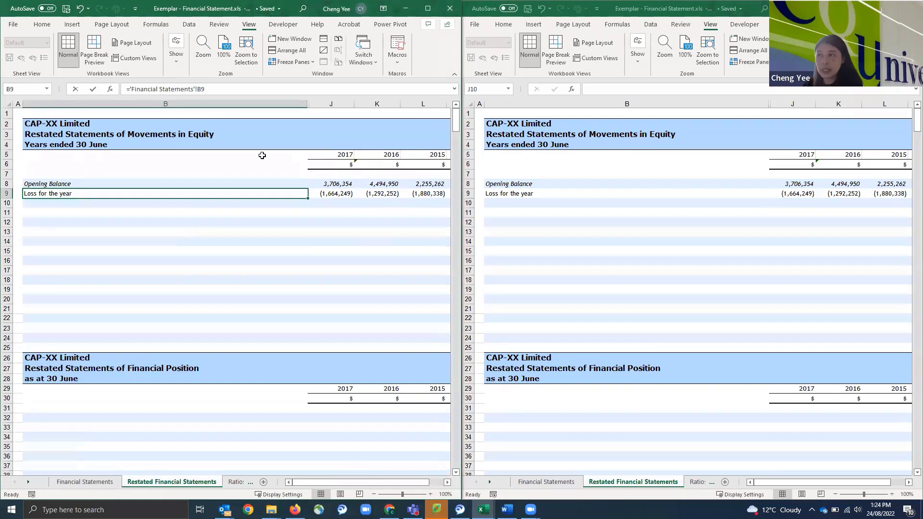
left_click(319, 186)
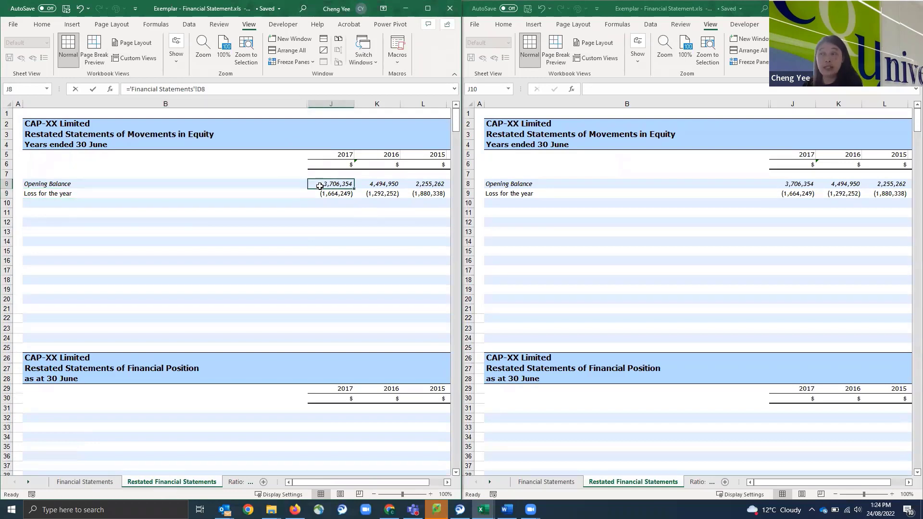
- Close the second workbook window and maximize the remaining one
left_click(662, 10)
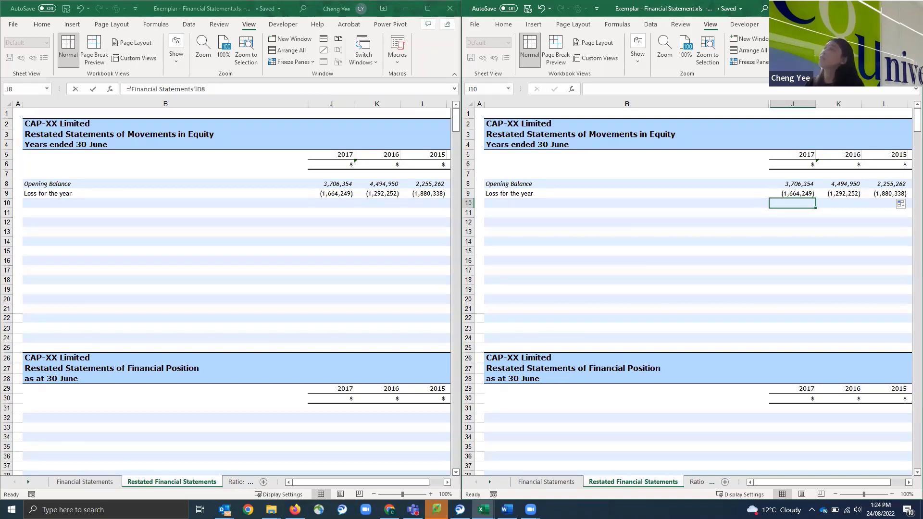
key("ctrl+w")
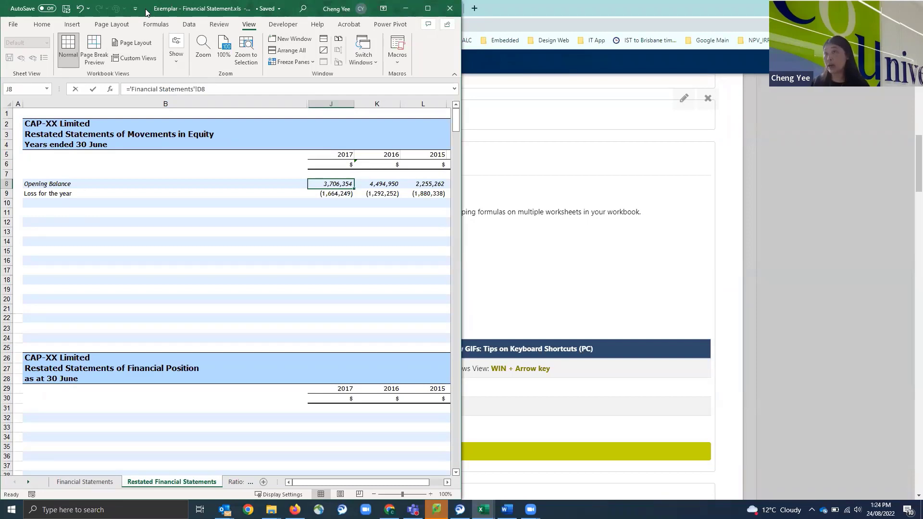
double_click(145, 9)
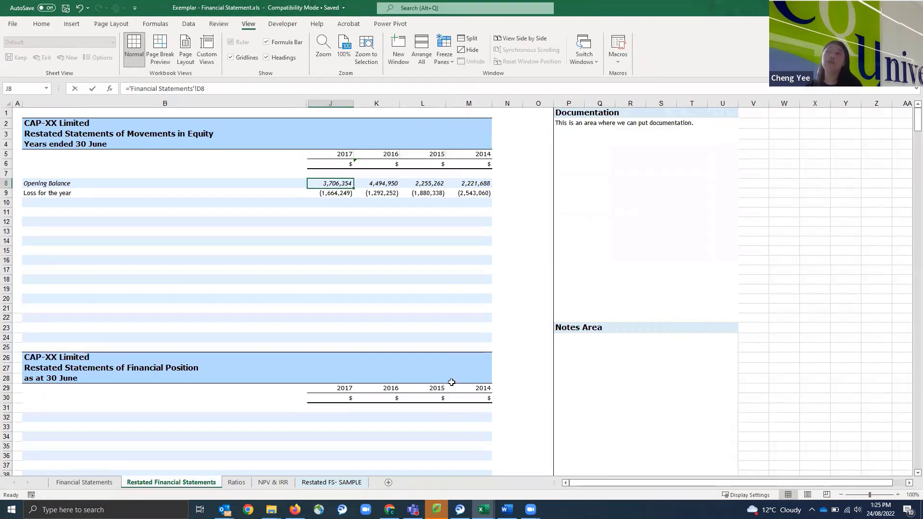
- Save the Exemplar - Financial Statement.xls workbook again and check the list of open windows
left_click(265, 240)
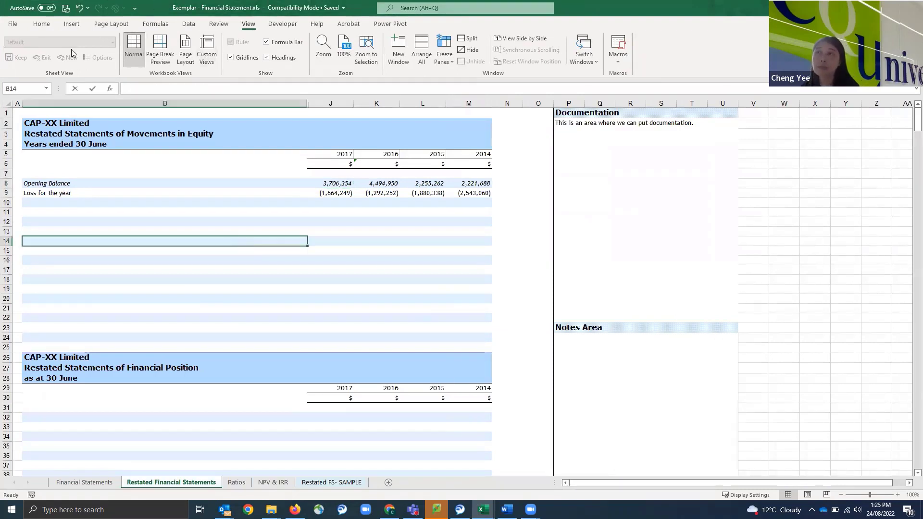
left_click(66, 10)
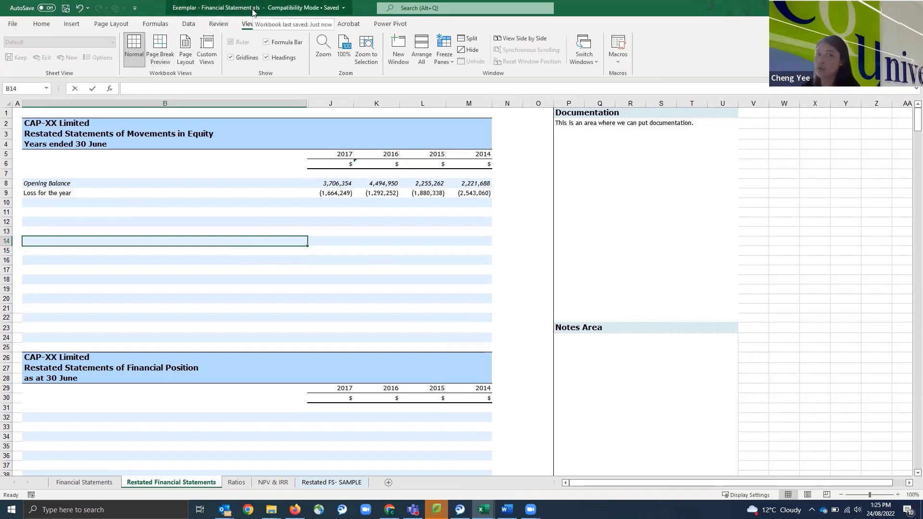
left_click(596, 62)
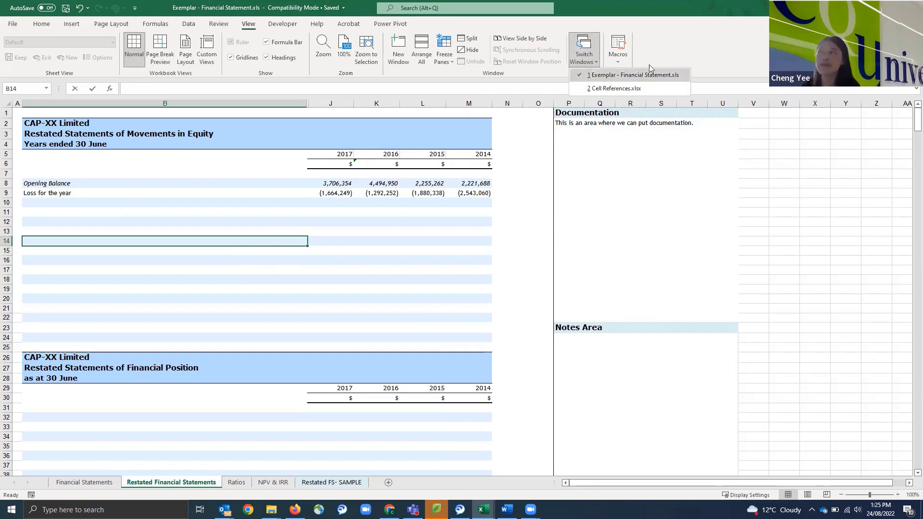
left_click(676, 49)
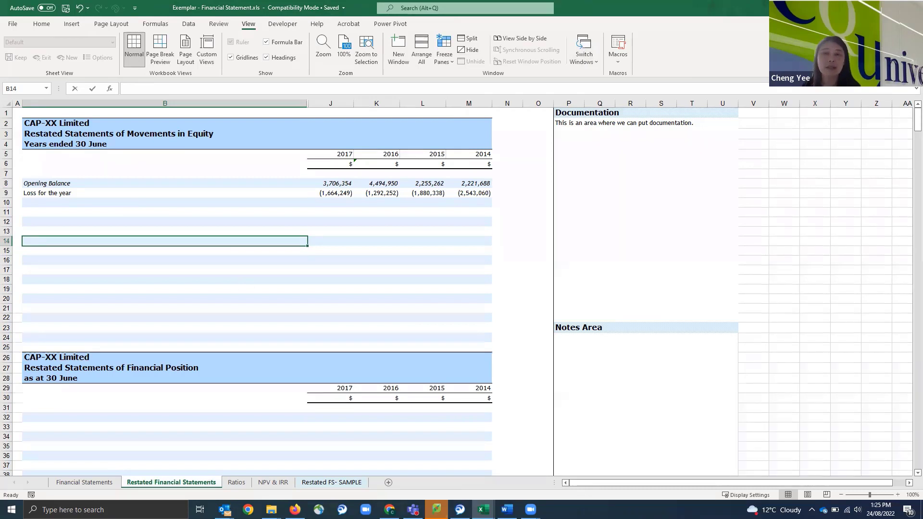
key("alt+Tab")
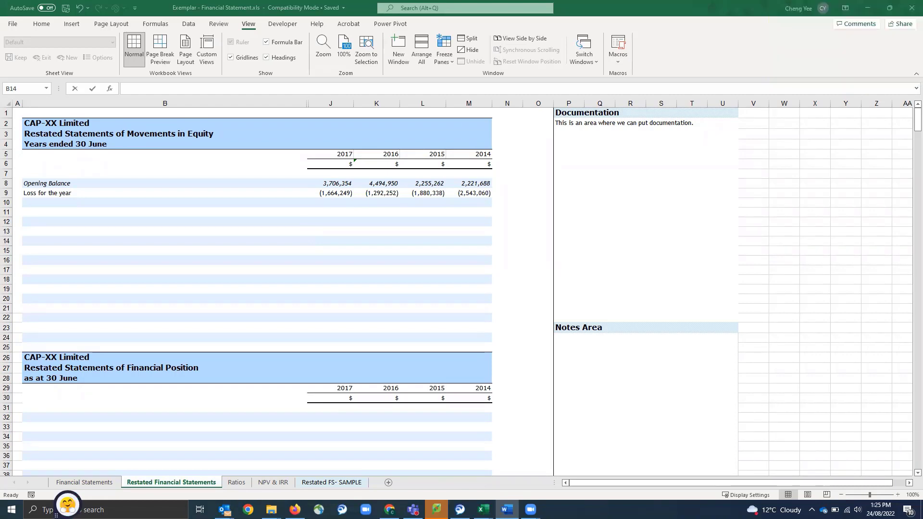
key("alt+Tab")
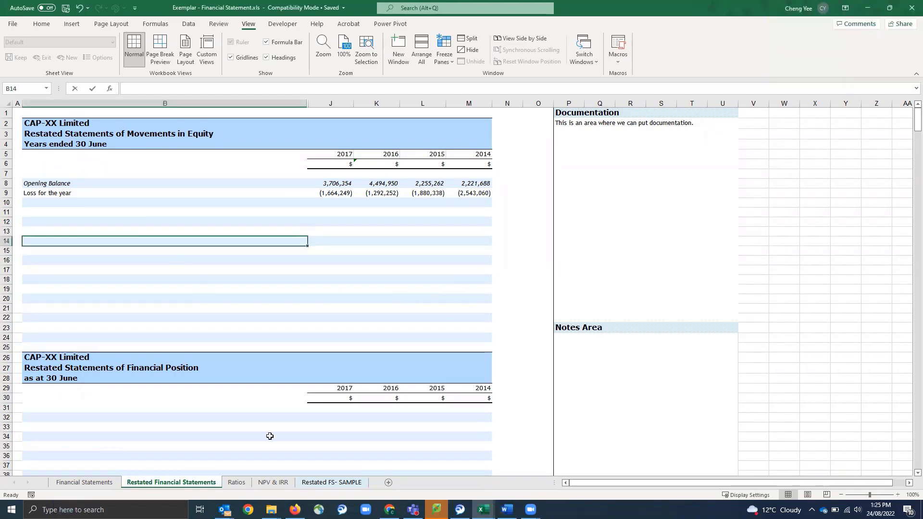
- Examine the Opening Balance cells D8, E8 and G8 on Financial Statements and the link in M9 on Restated Financial Statements
left_click(86, 483)
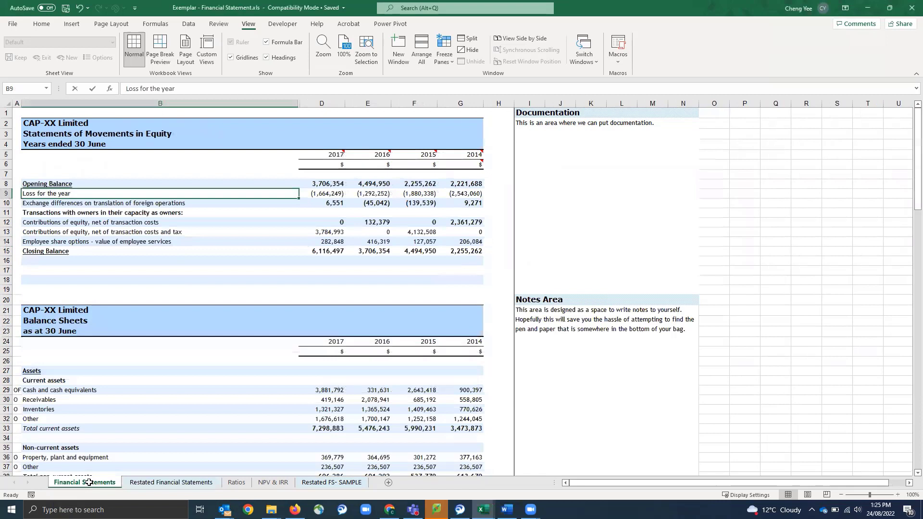
left_click(339, 186)
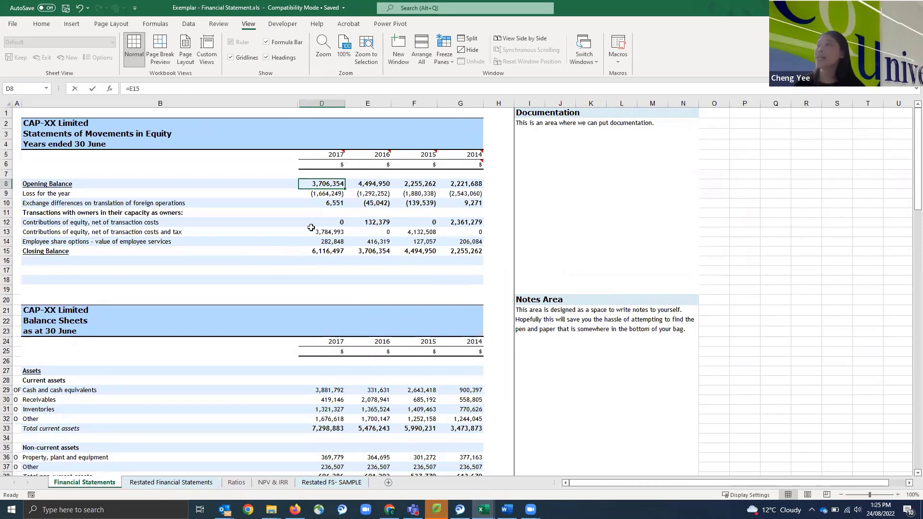
left_click(159, 25)
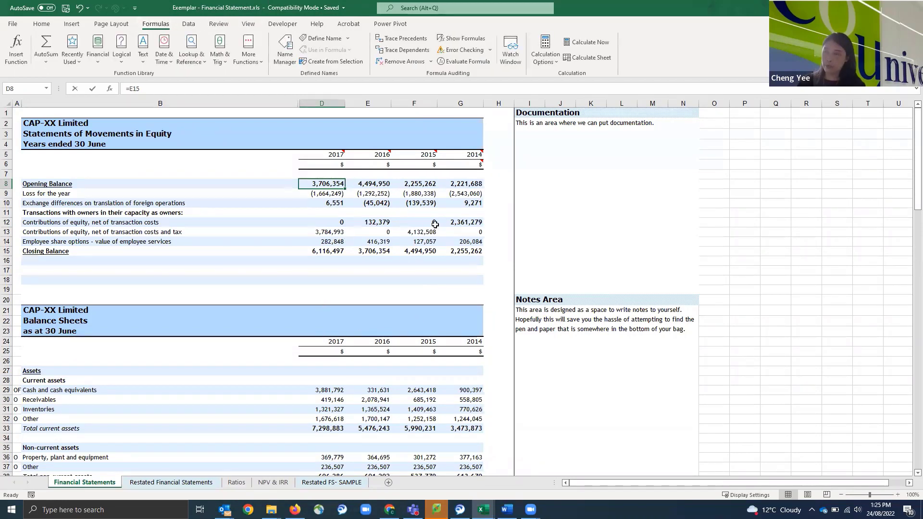
left_click(455, 186)
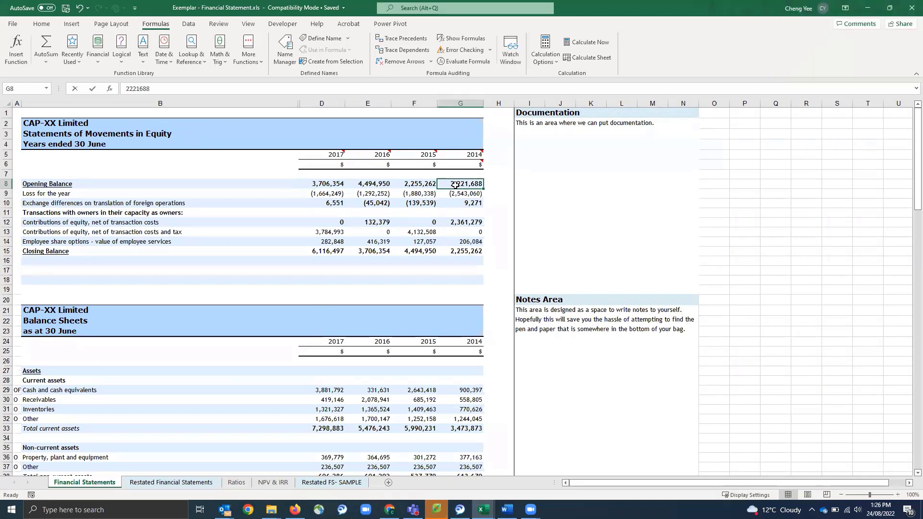
left_click(328, 184)
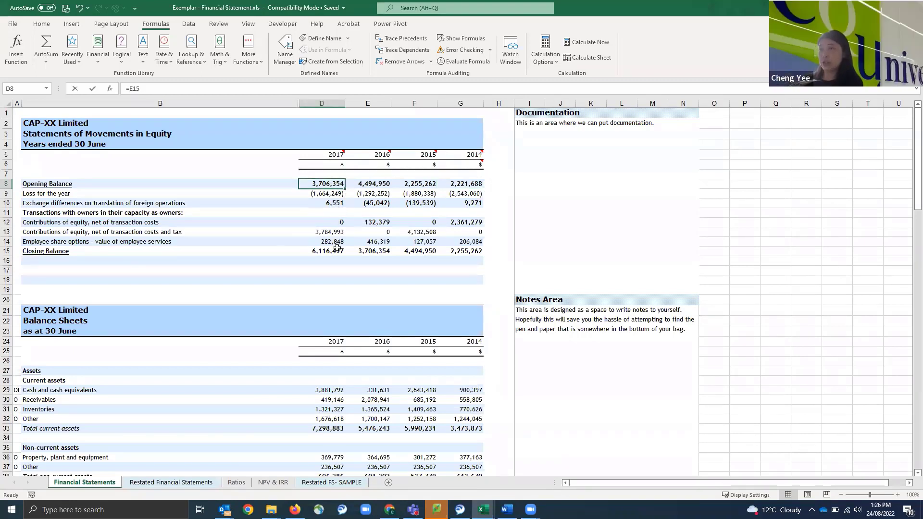
key("Right")
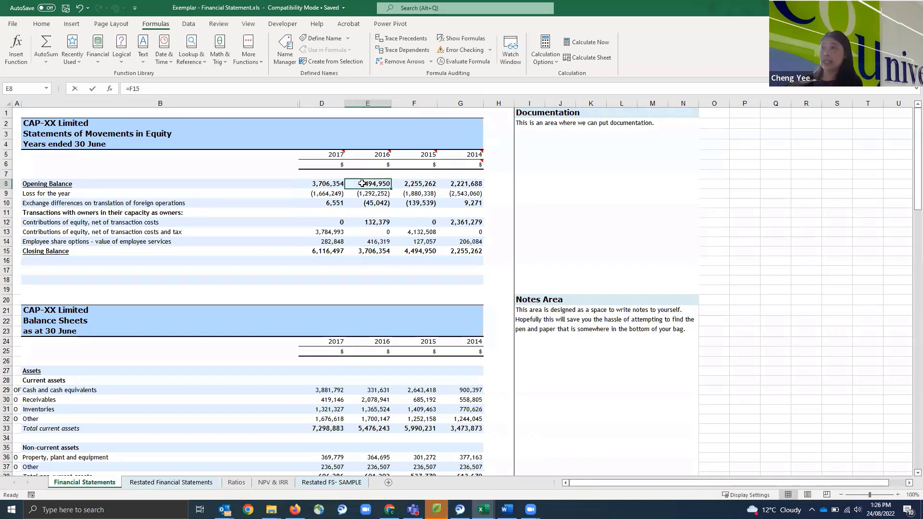
left_click(329, 182)
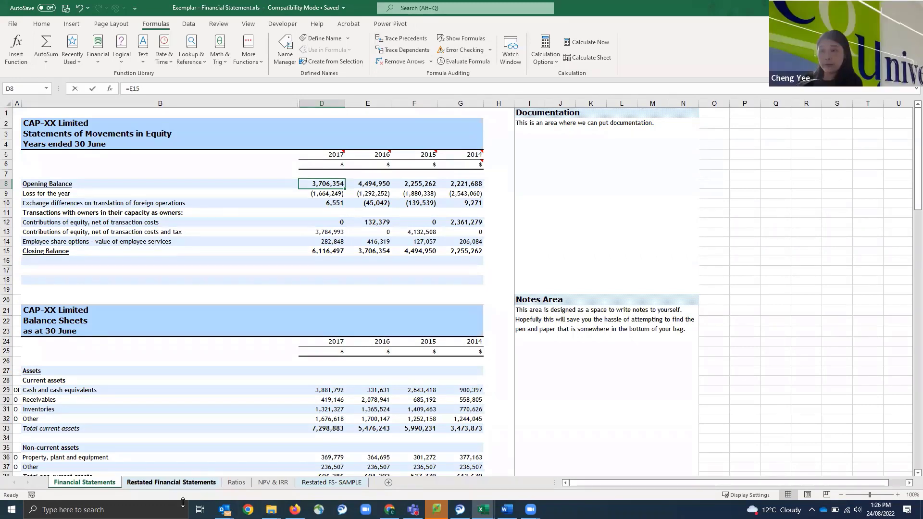
left_click(172, 483)
left_click(482, 192)
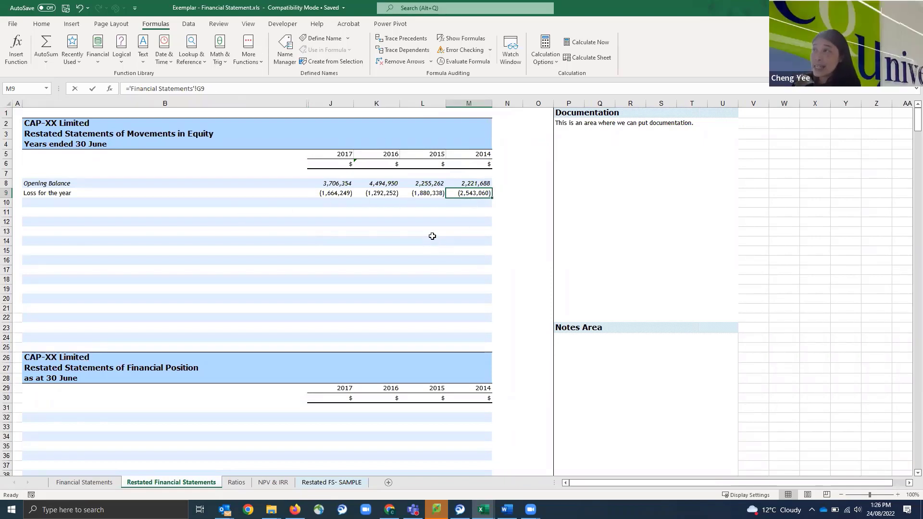
- Trace the precedents of M9 on Restated Financial Statements and follow the trace arrow to its source cell on Financial Statements
left_click(405, 42)
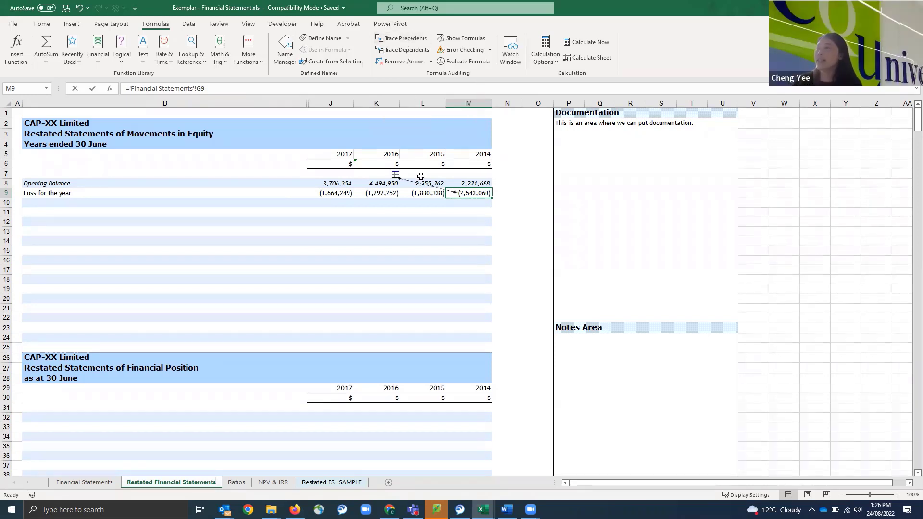
scroll(439, 186, "up", 3, "ctrl")
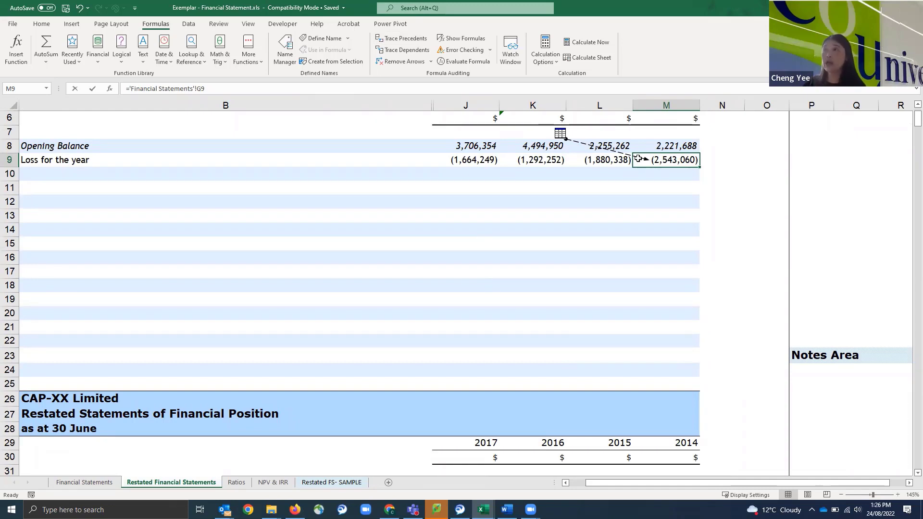
double_click(590, 148)
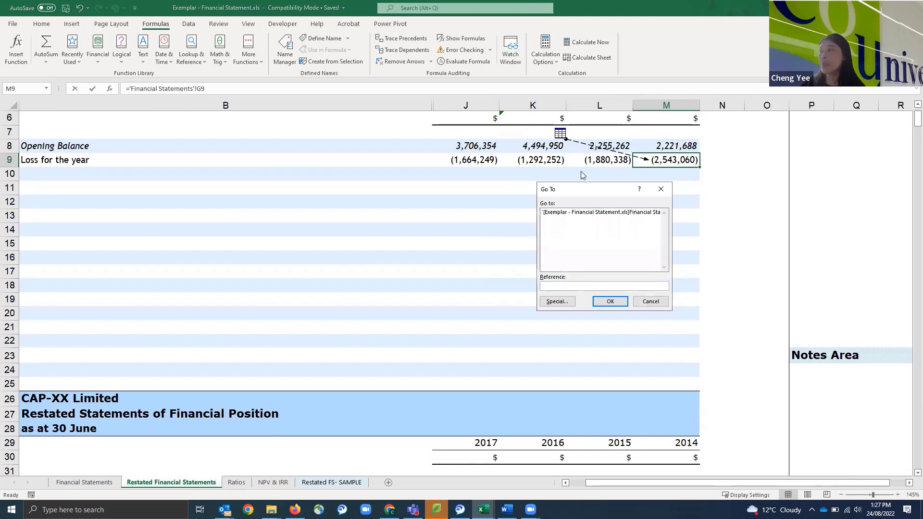
left_click(575, 216)
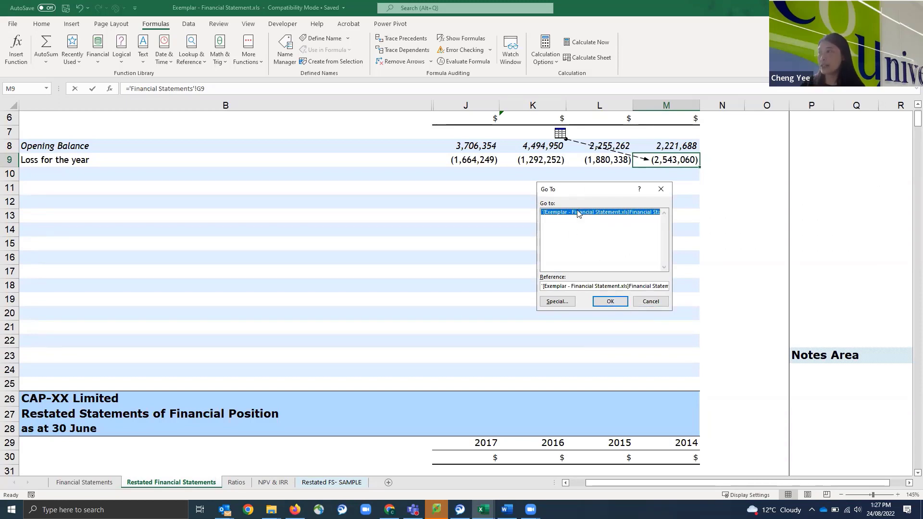
left_click(610, 302)
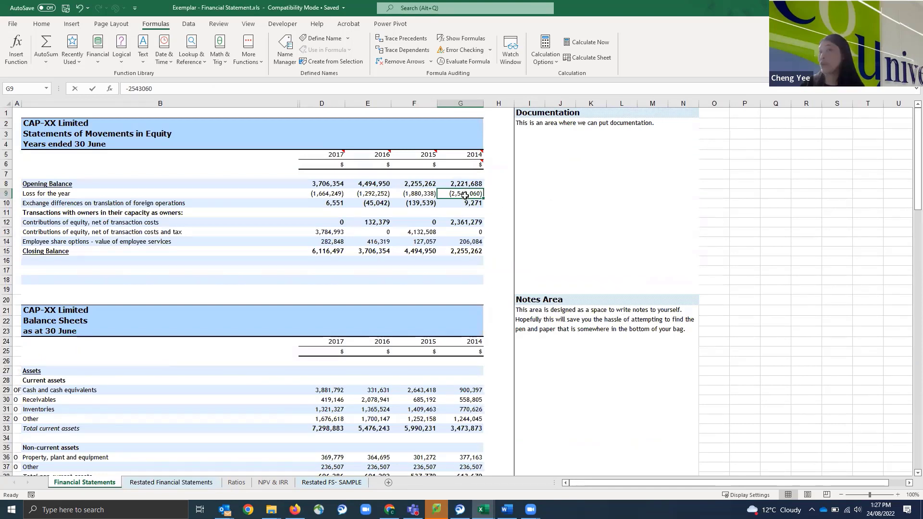
- Trace the dependents of the 2014 Loss for the year cell G9 on Financial Statements and examine the arrows
left_click(404, 50)
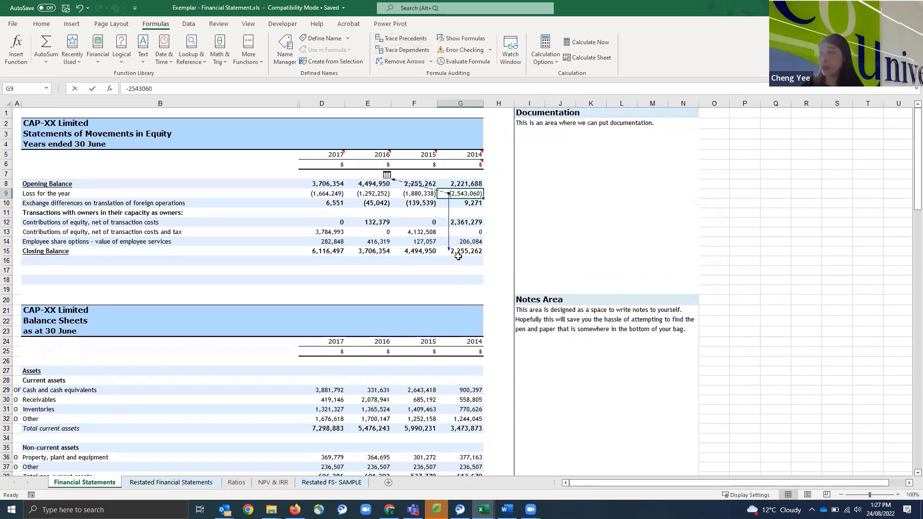
scroll(467, 202, "up", 1, "ctrl")
scroll(482, 189, "up", 1, "ctrl")
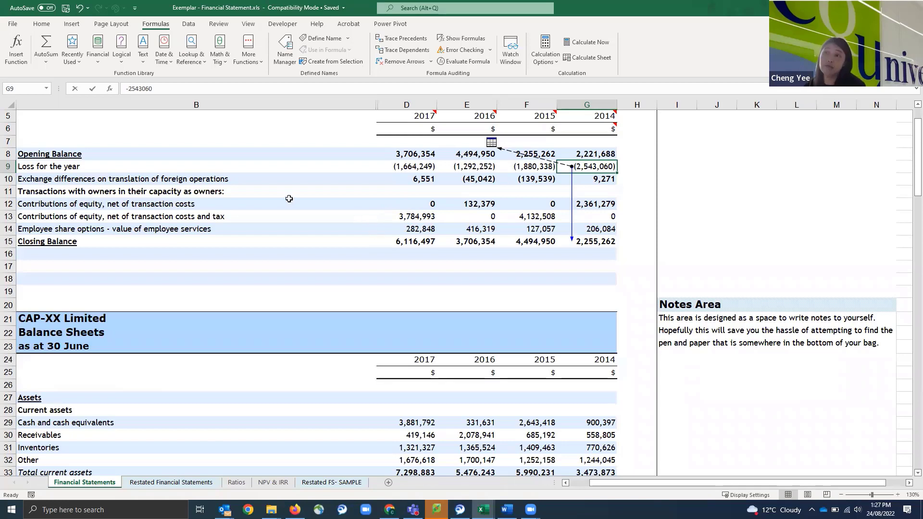
scroll(292, 221, "down", 1)
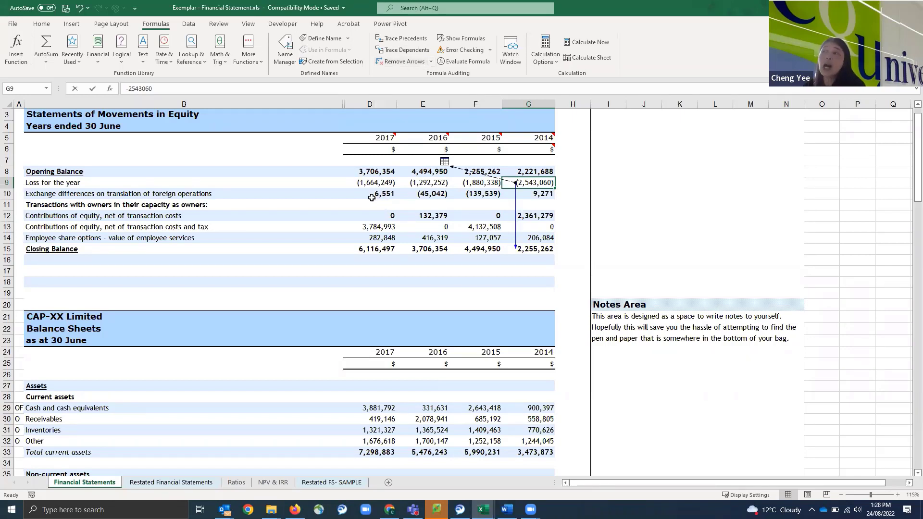
- Remove the trace arrows from both the Financial Statements and Restated Financial Statements sheets
left_click(400, 61)
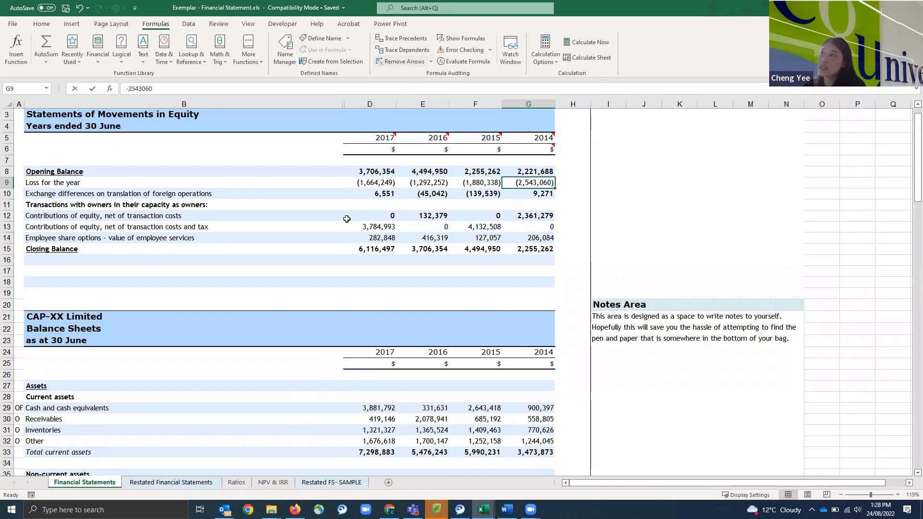
left_click(174, 483)
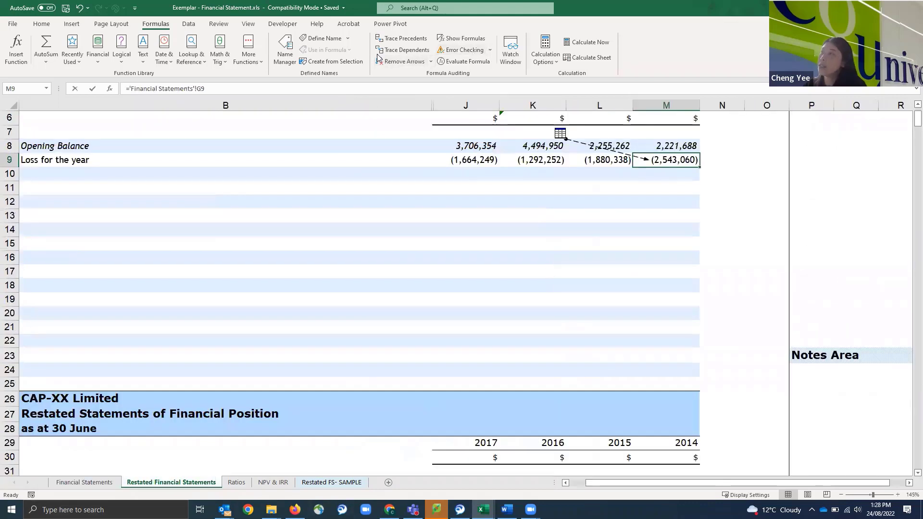
left_click(397, 65)
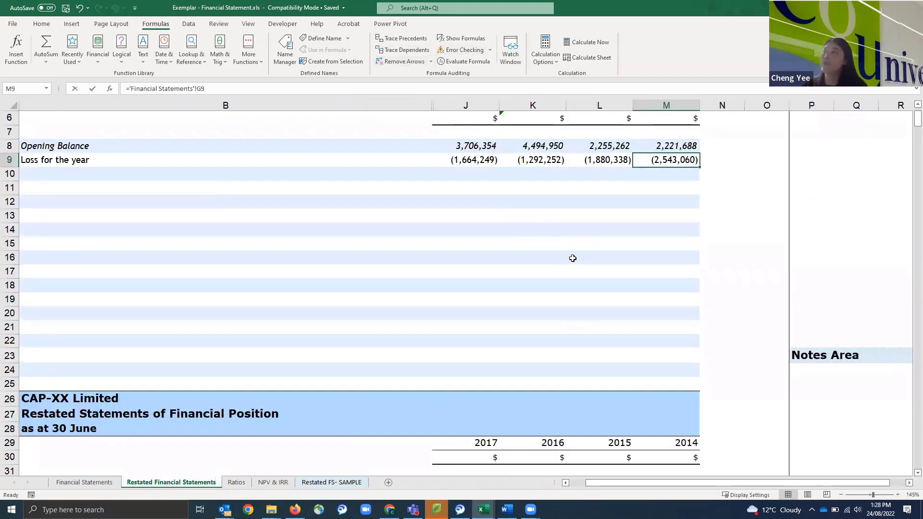
scroll(490, 243, "down", 1)
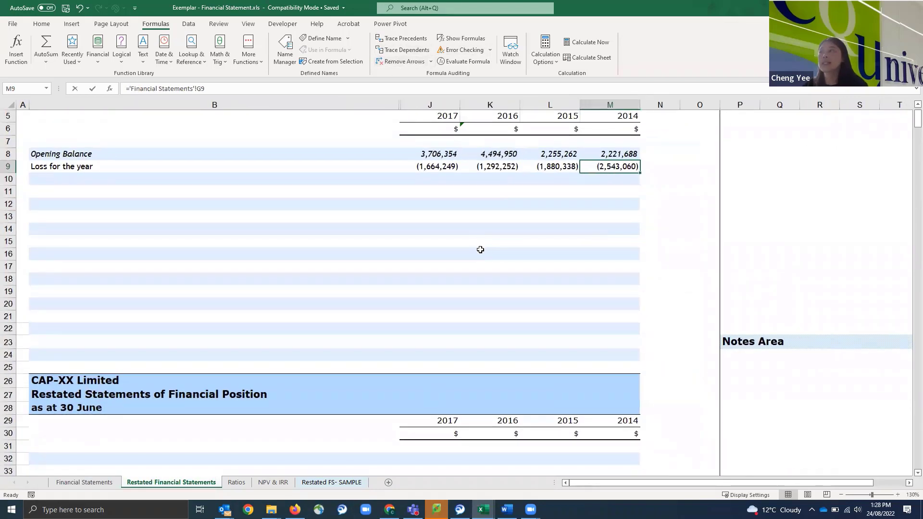
scroll(483, 245, "up", 2)
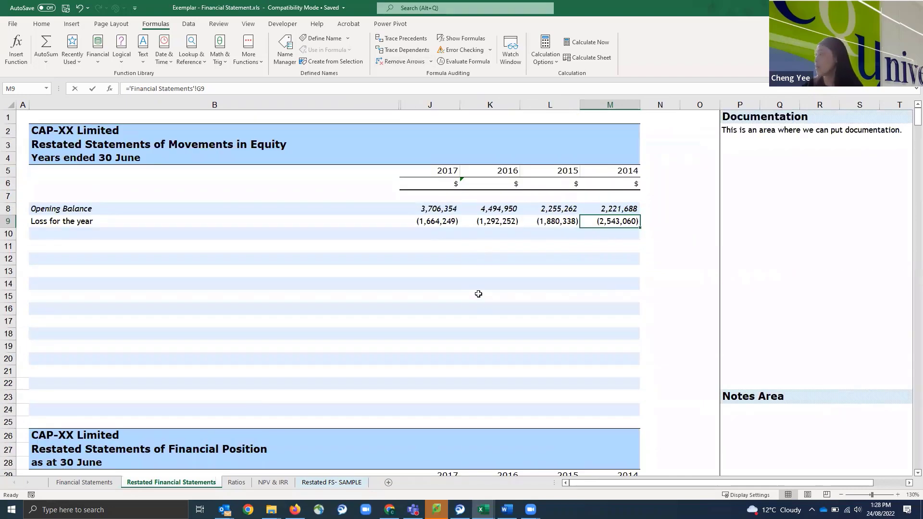